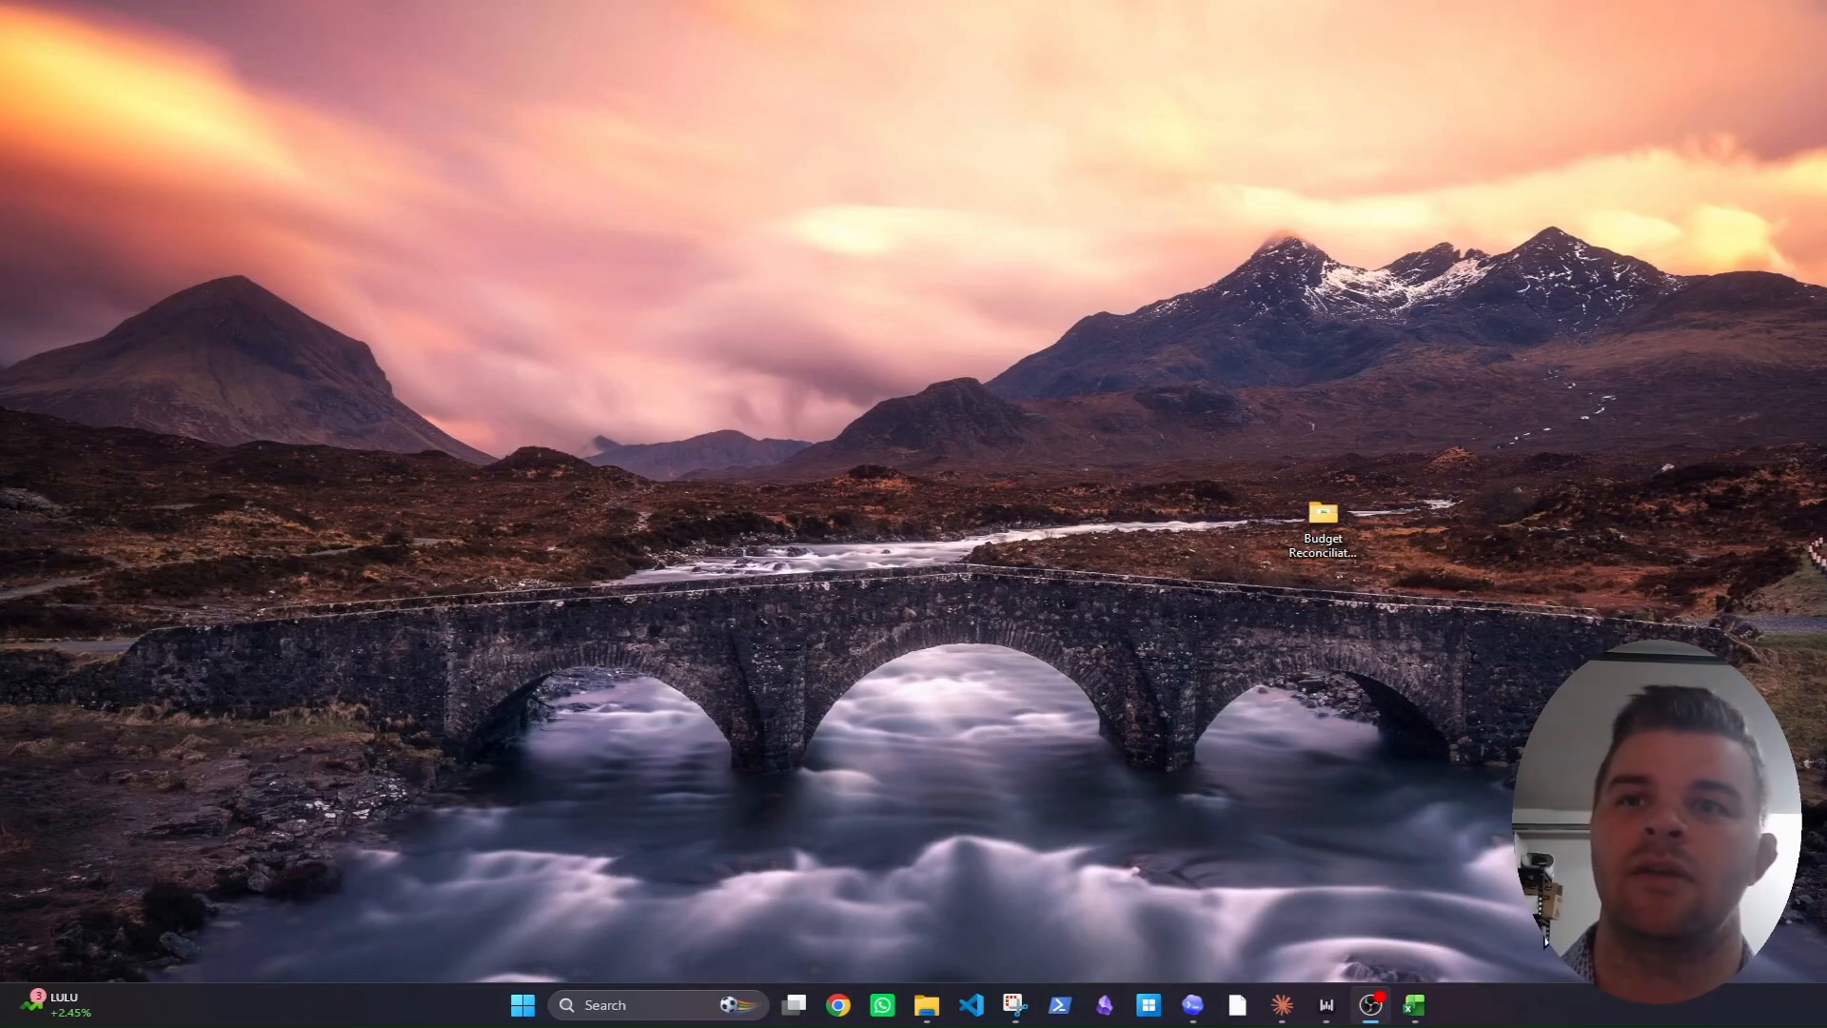
Open Ridgeline_Sales_Marketing_Budget_Submission_FY2026 from the desktop's Budget Reconciliation Excel Docs folder and view its Budget Detail sheet.
left_click(1281, 1005)
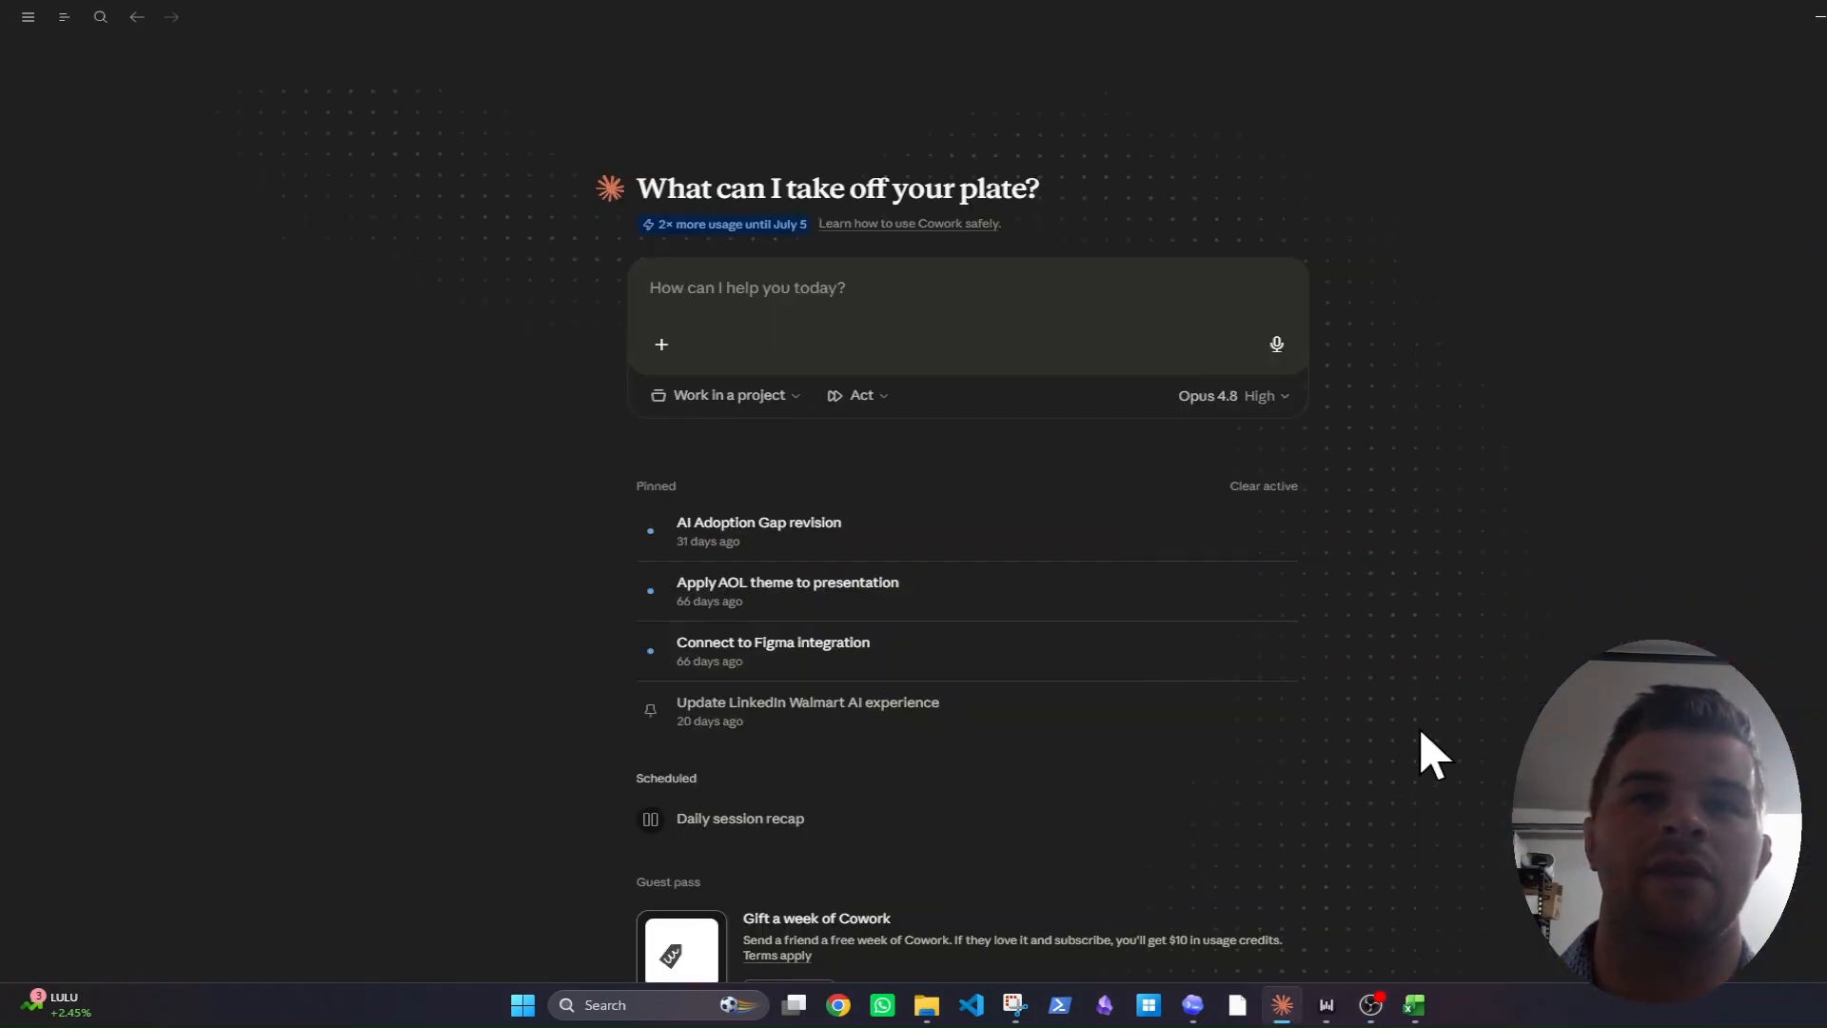
left_click(1818, 16)
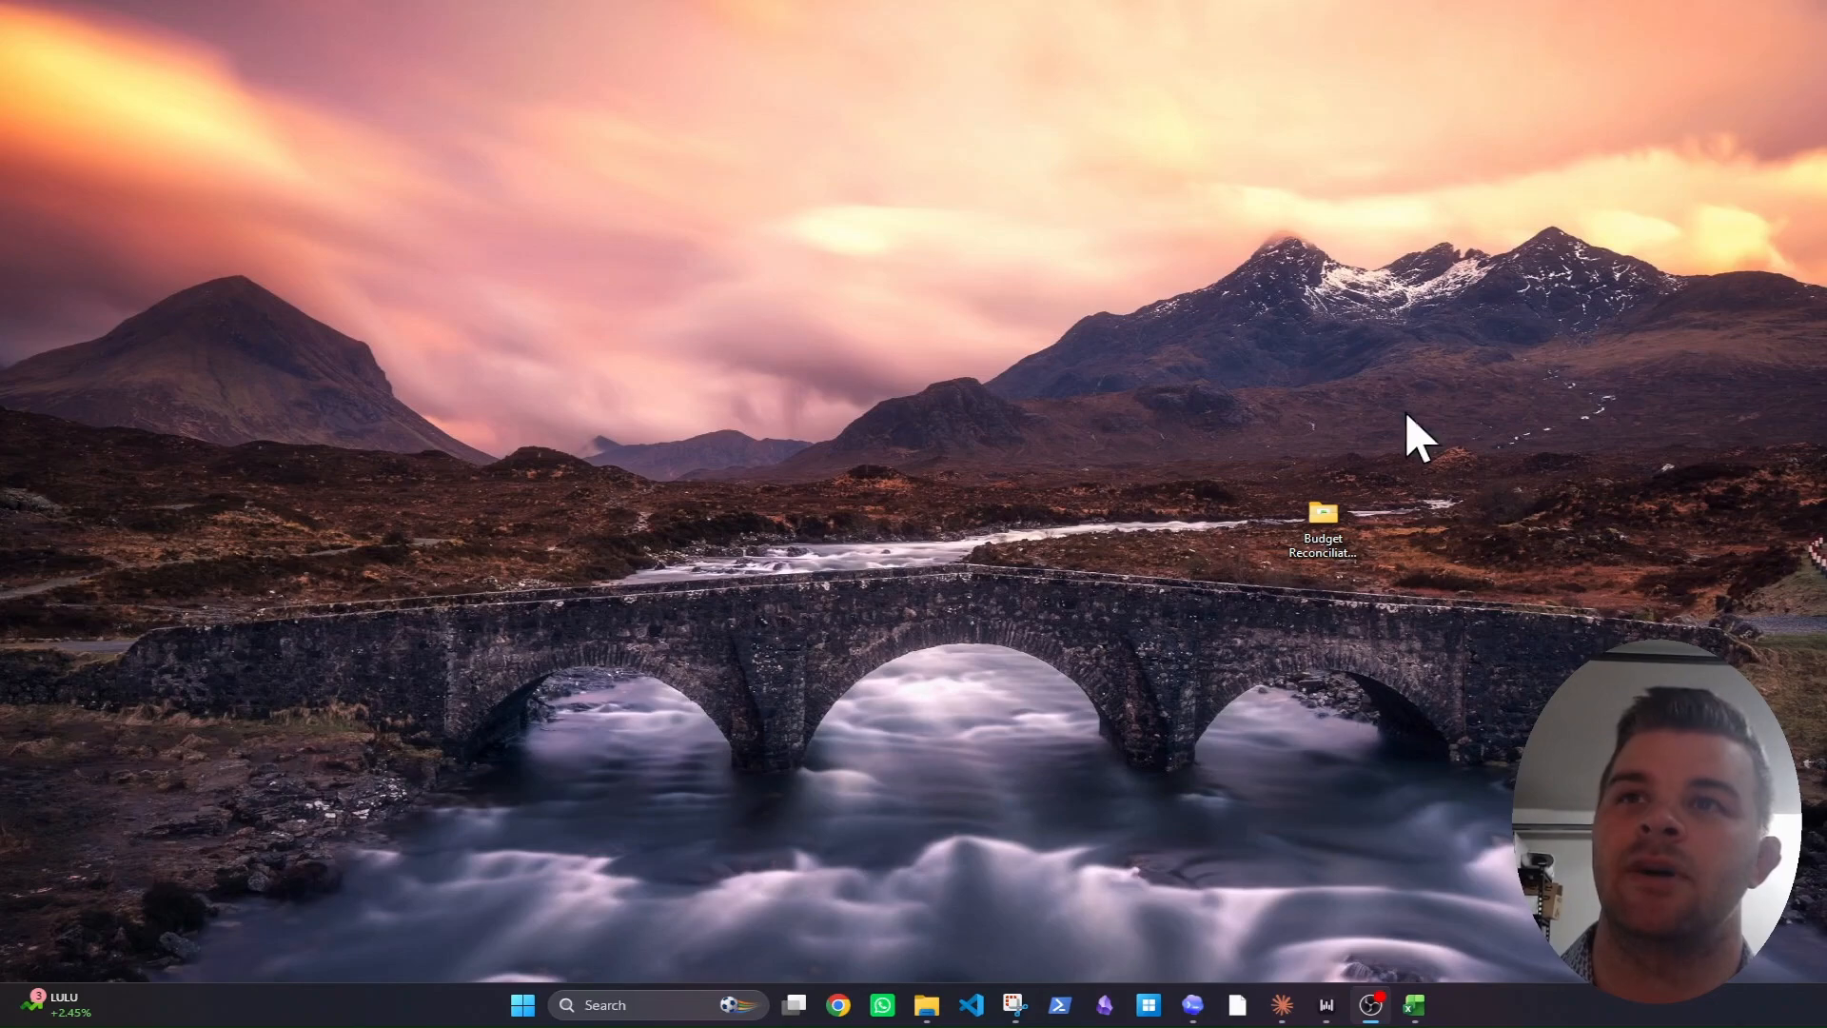
double_click(1323, 519)
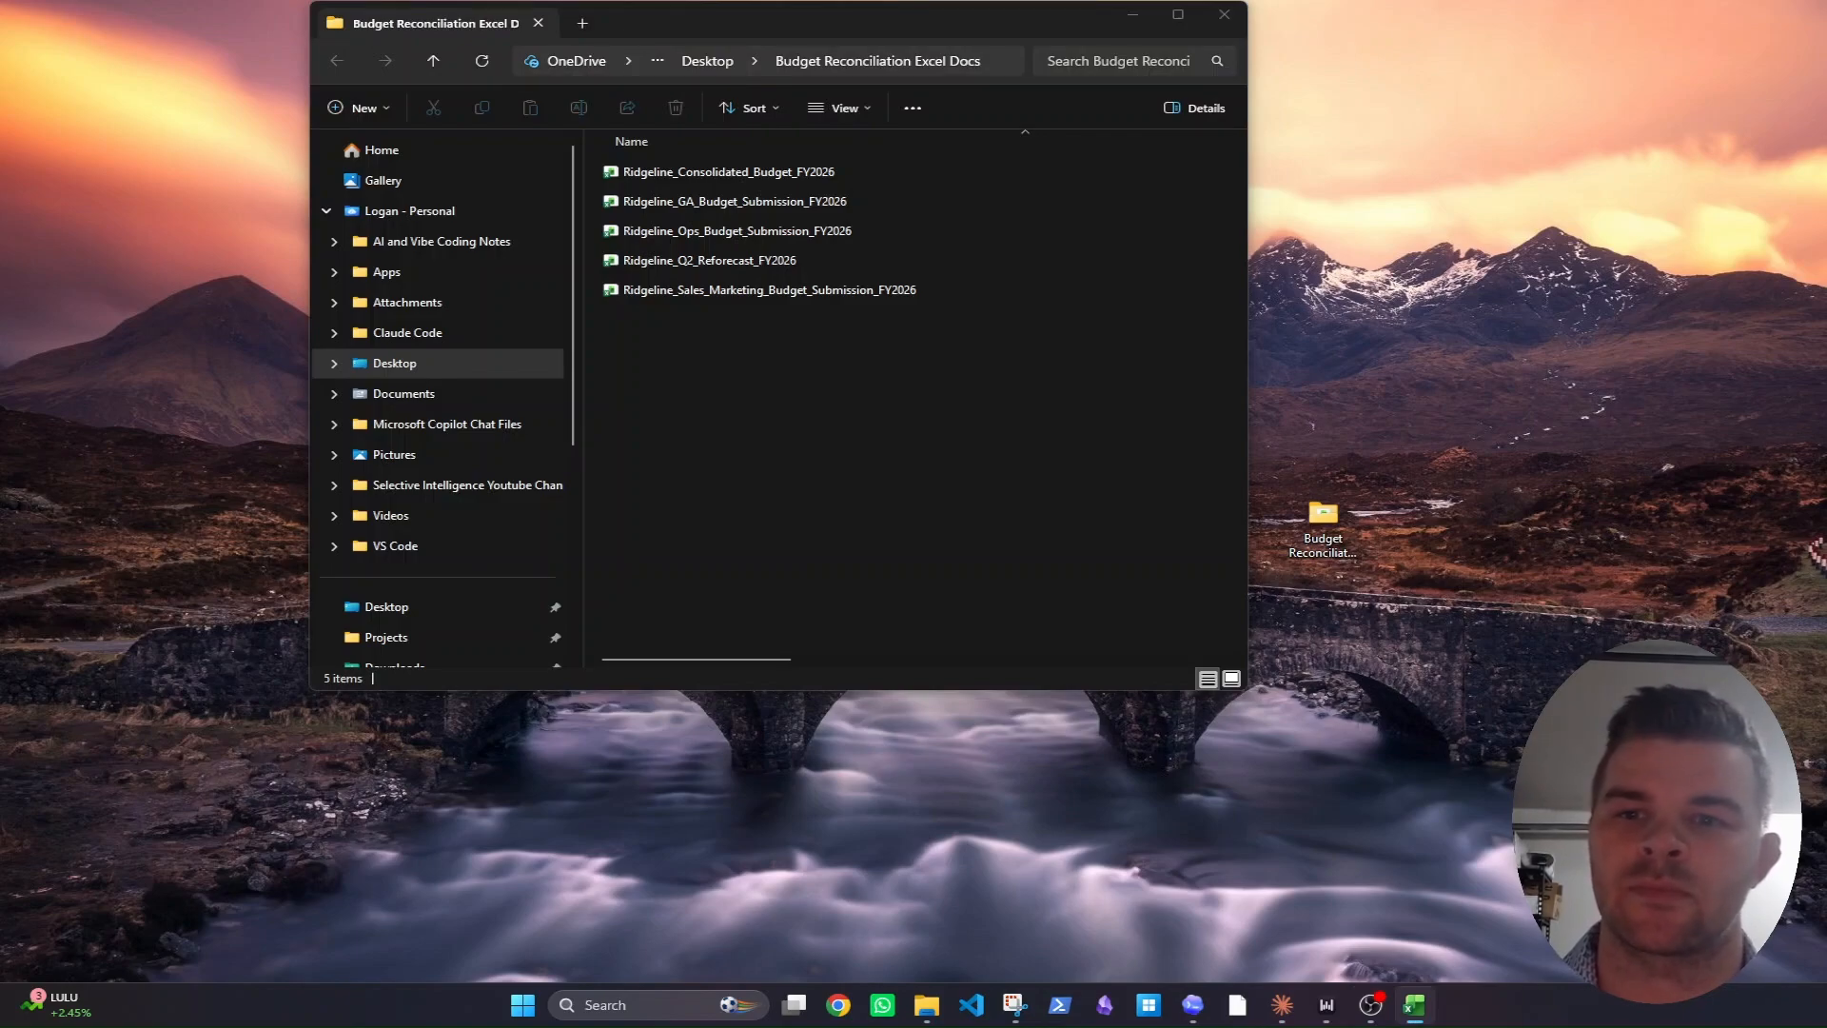
left_click_drag(1427, 0, 1386, 20)
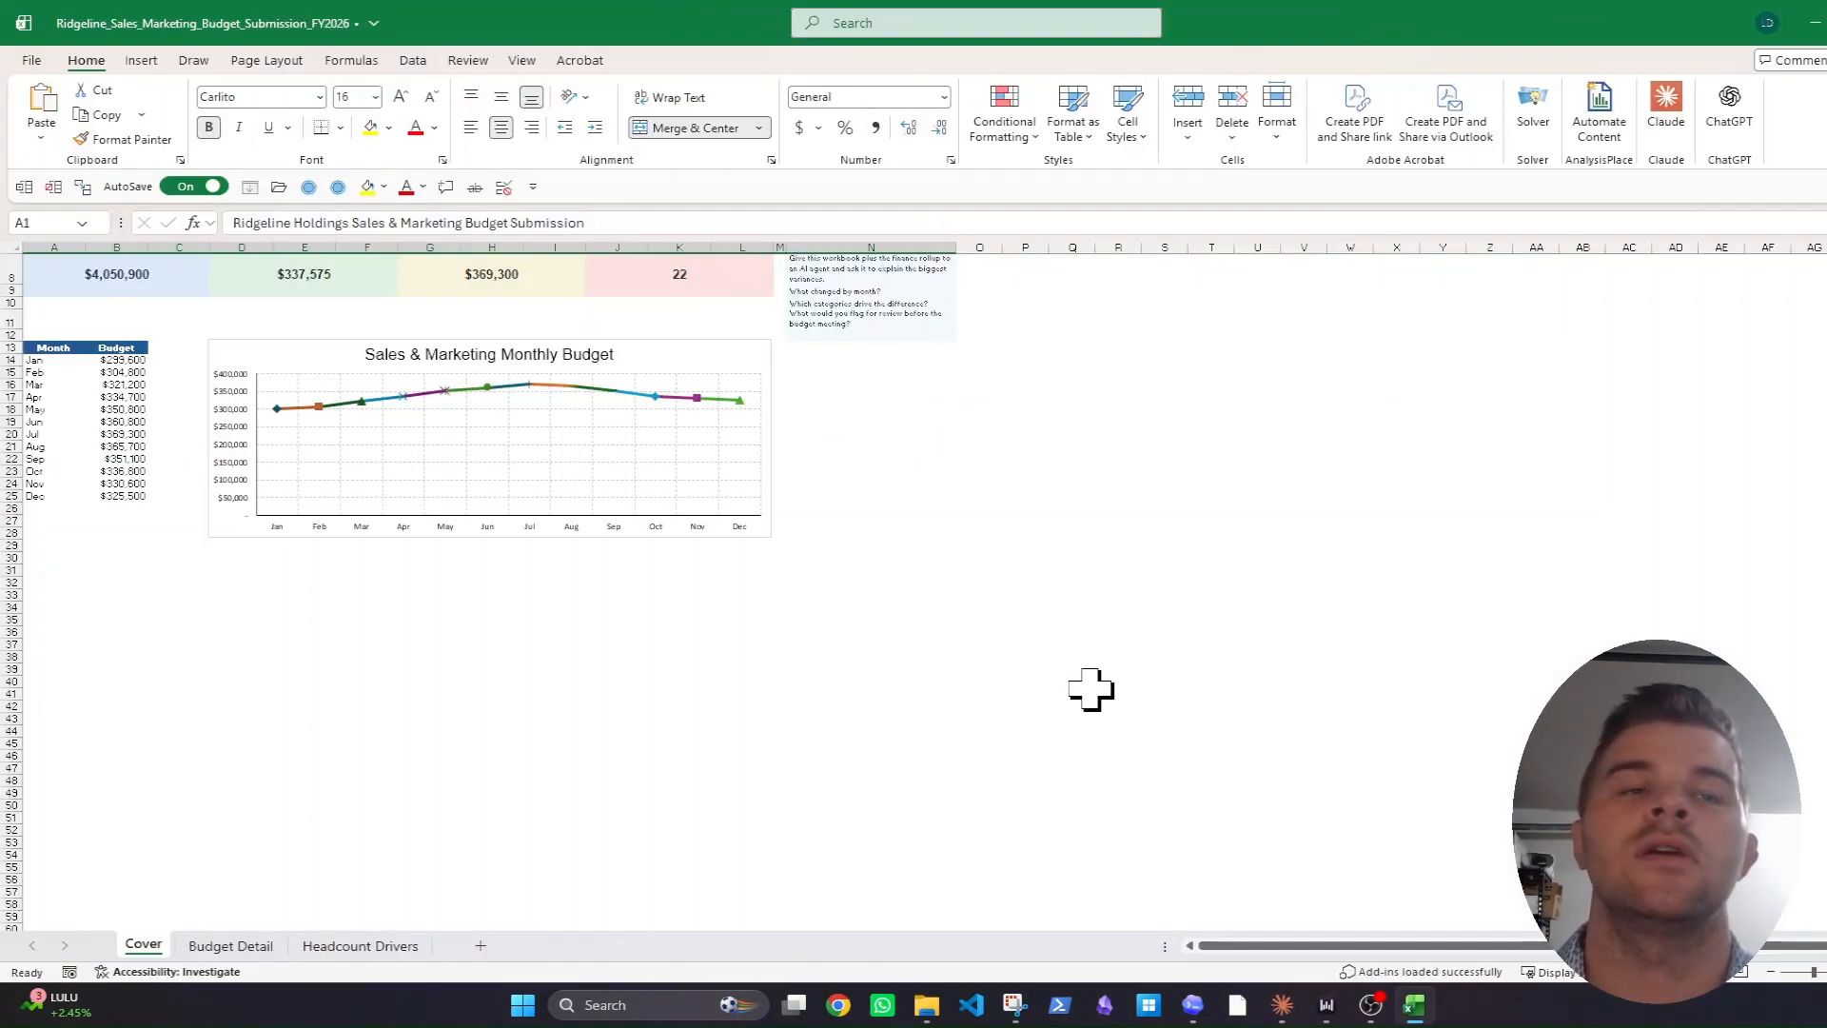
left_click(225, 944)
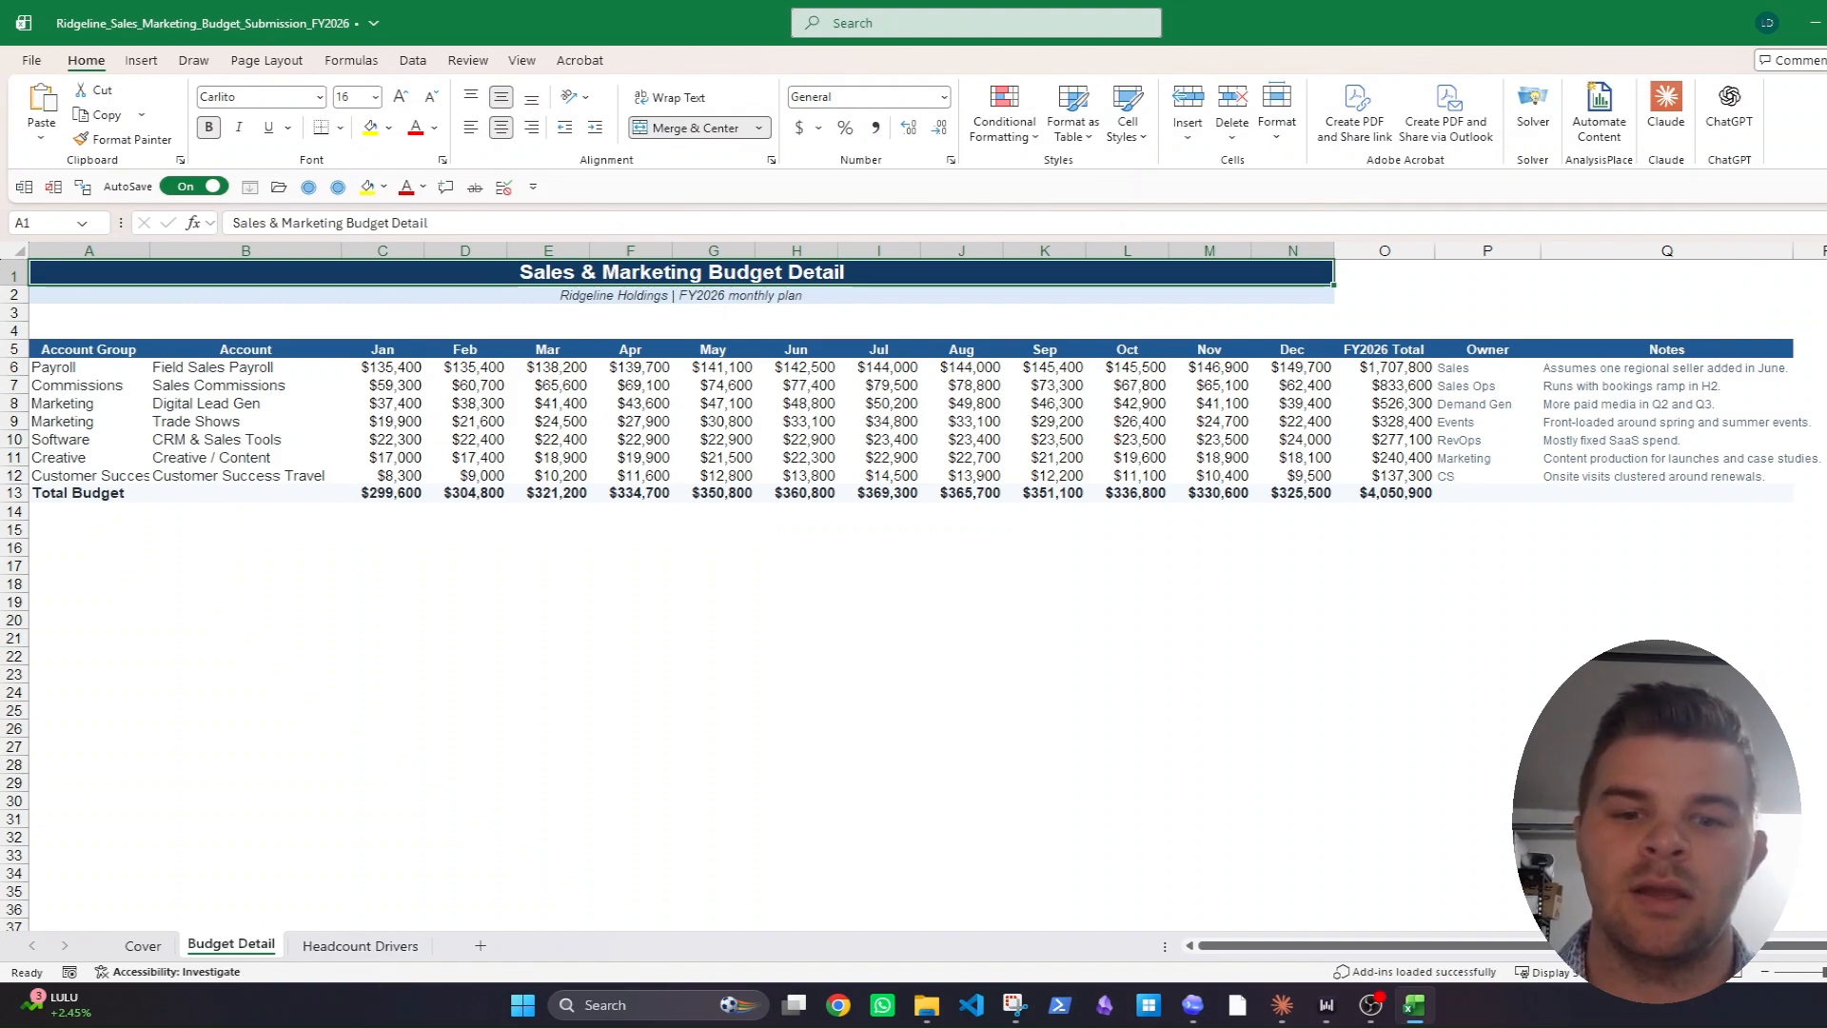
Return to the Budget Reconciliation Excel Docs folder and open the Ridgeline_GA_Budget_Submission_FY2026 workbook.
key("alt+Tab")
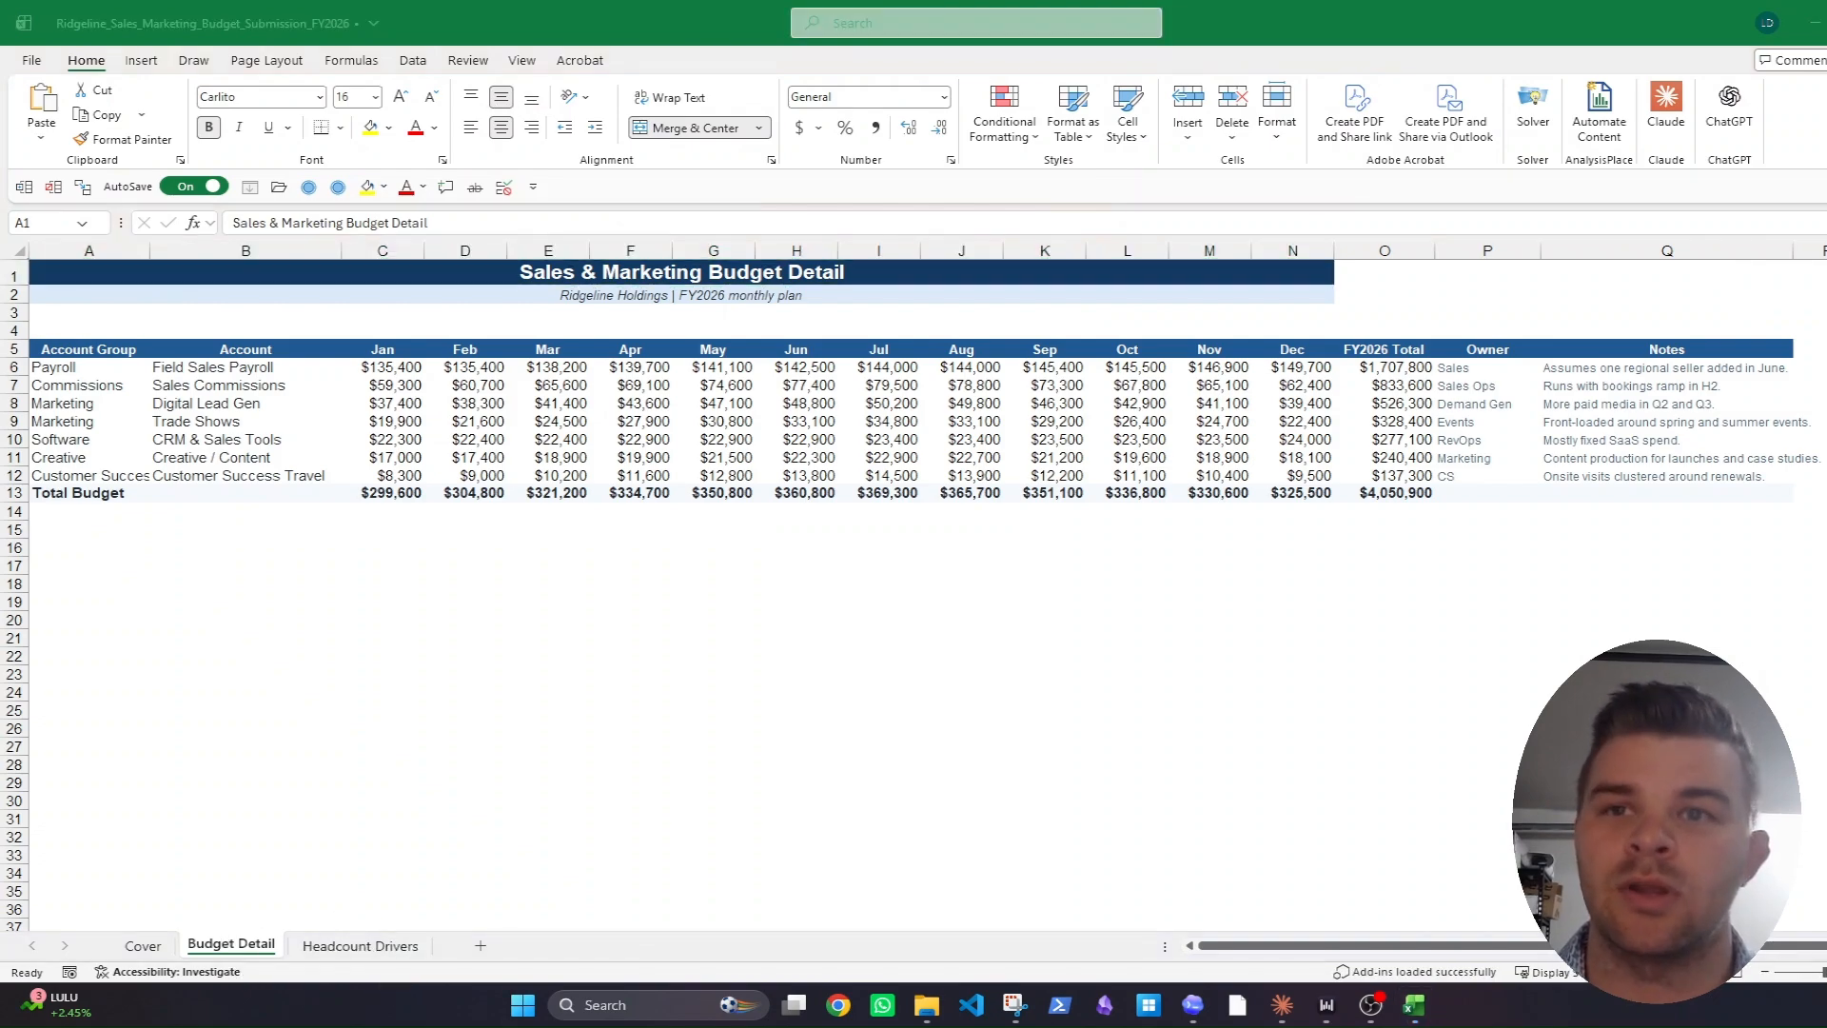
mouse_move(927, 1005)
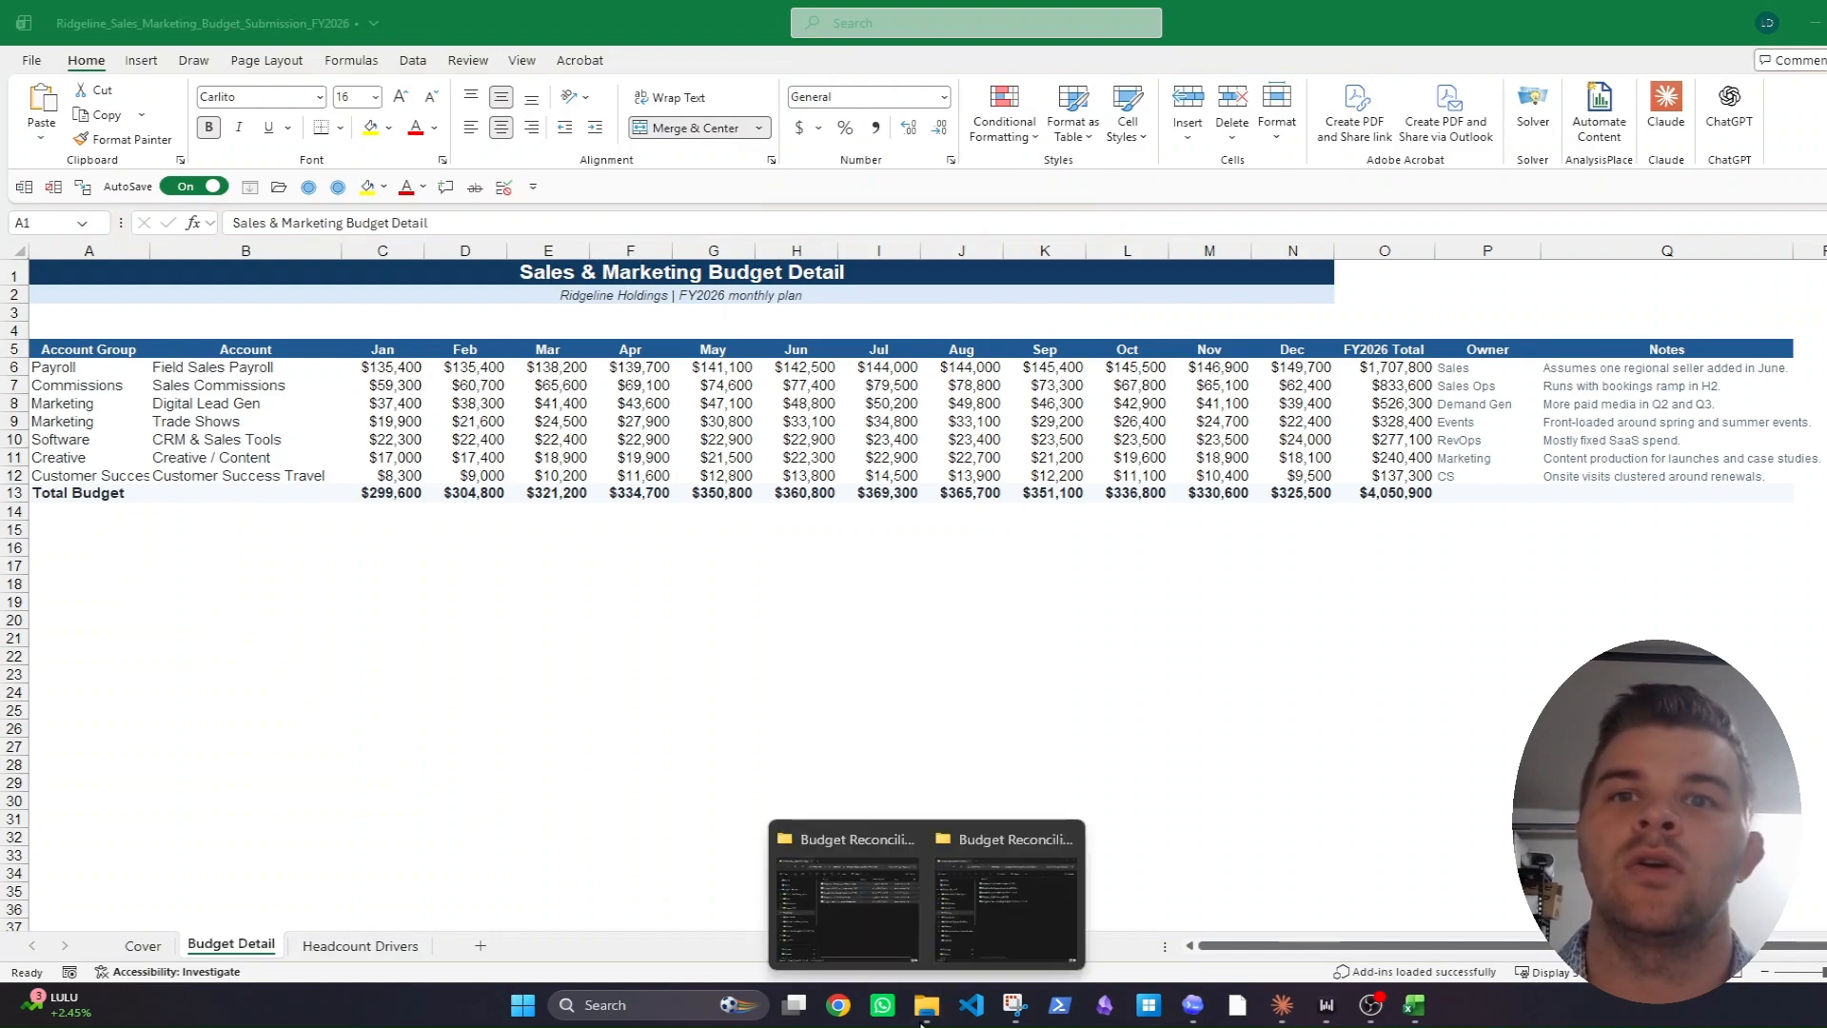
mouse_move(973, 952)
left_click(980, 915)
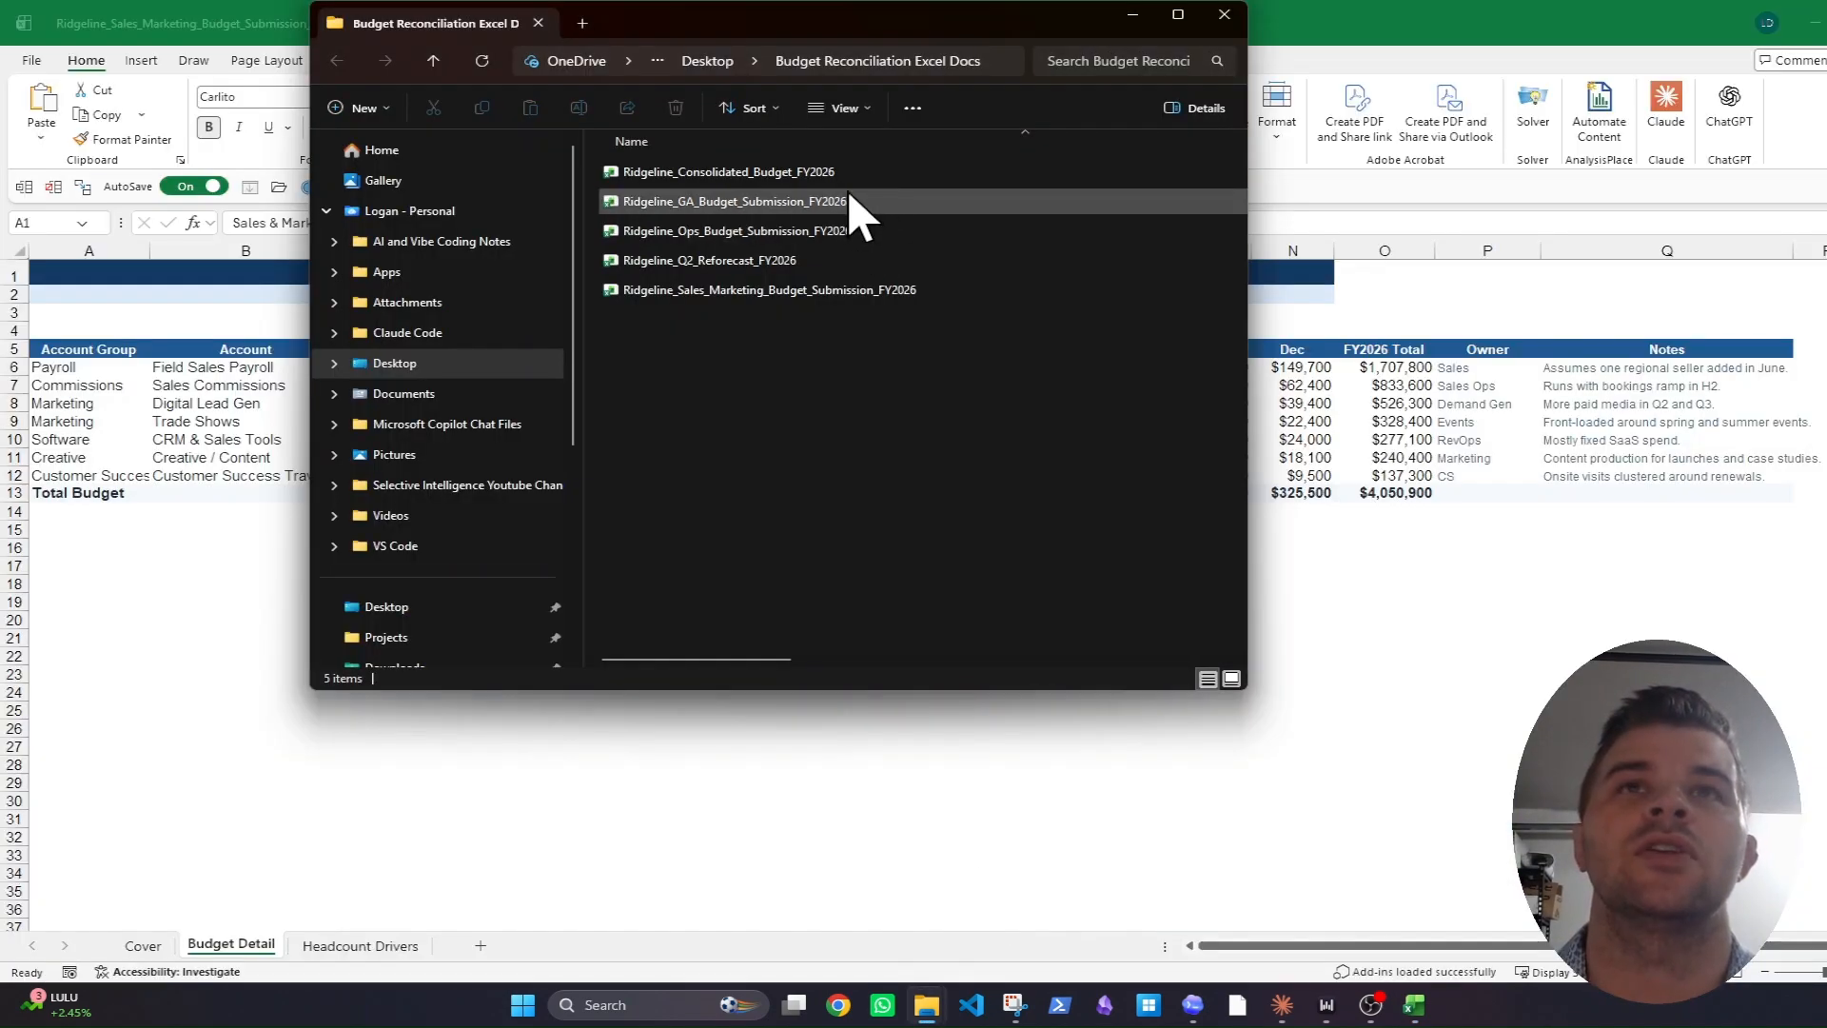
double_click(856, 205)
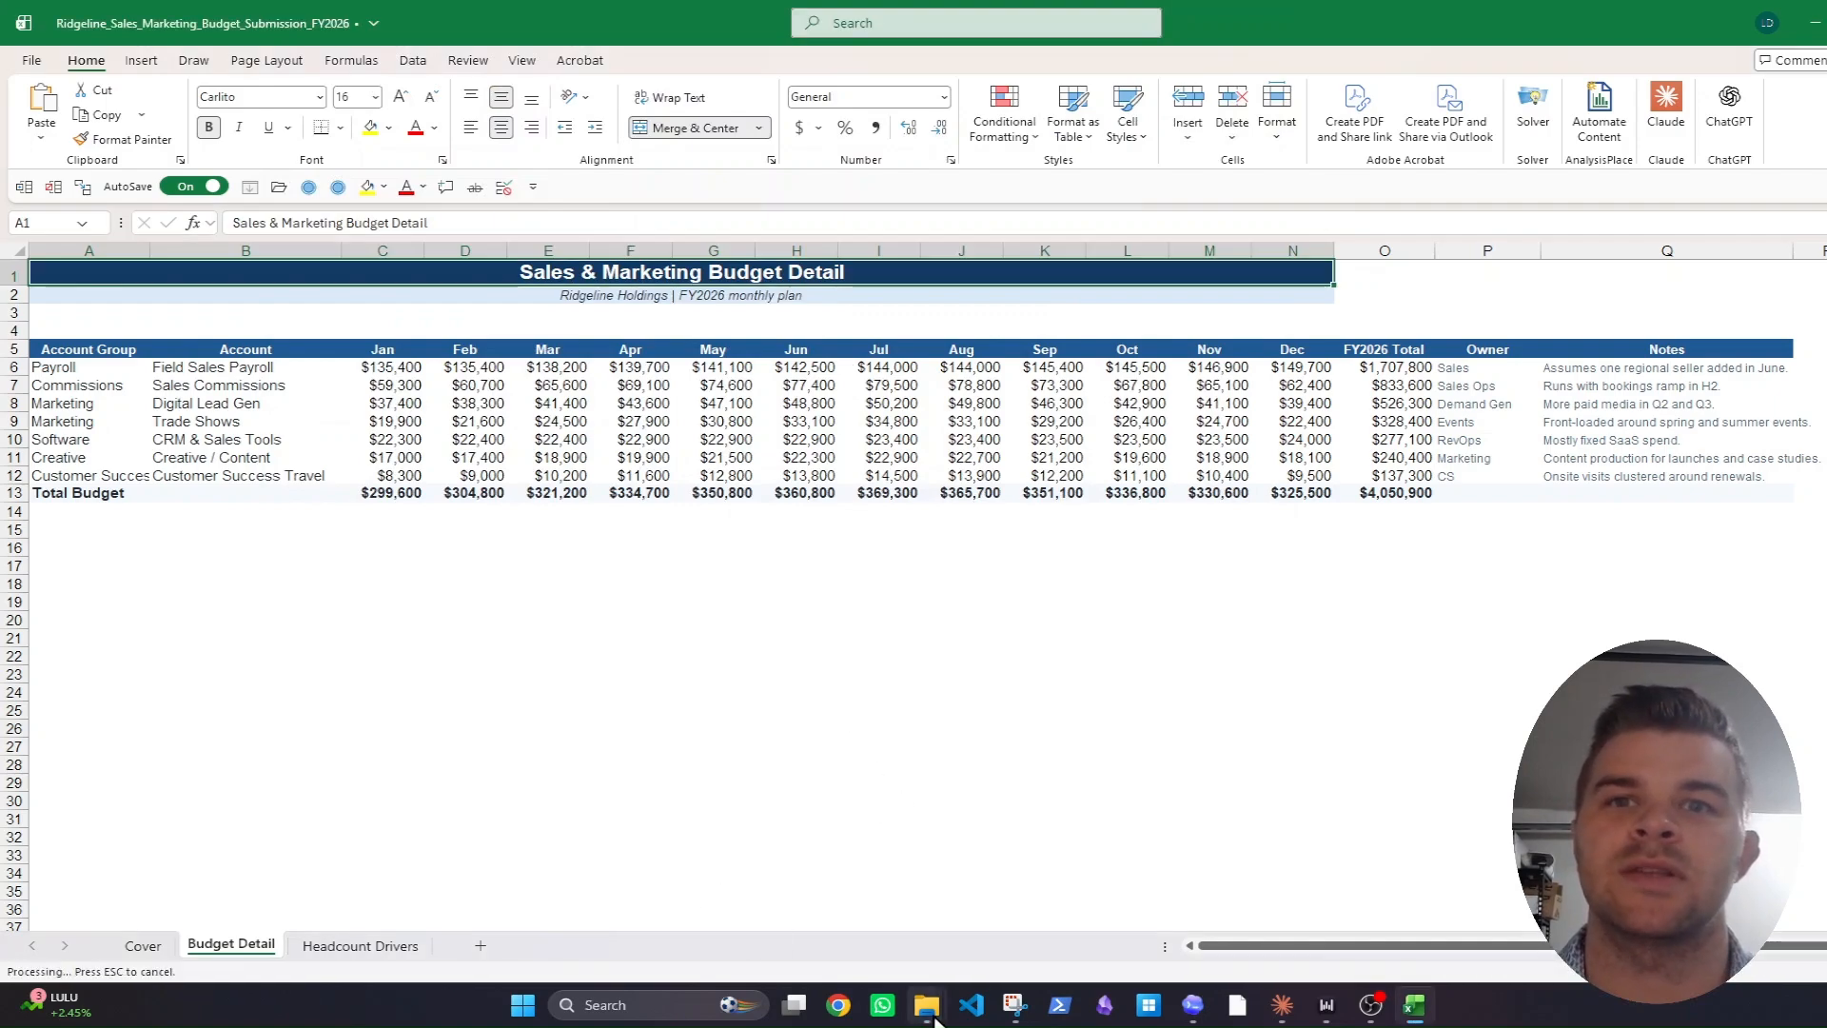
Open the Ridgeline_Ops_Budget_Submission_FY2026 workbook from the Budget Reconciliation Excel Docs folder.
mouse_move(931, 1011)
left_click(933, 852)
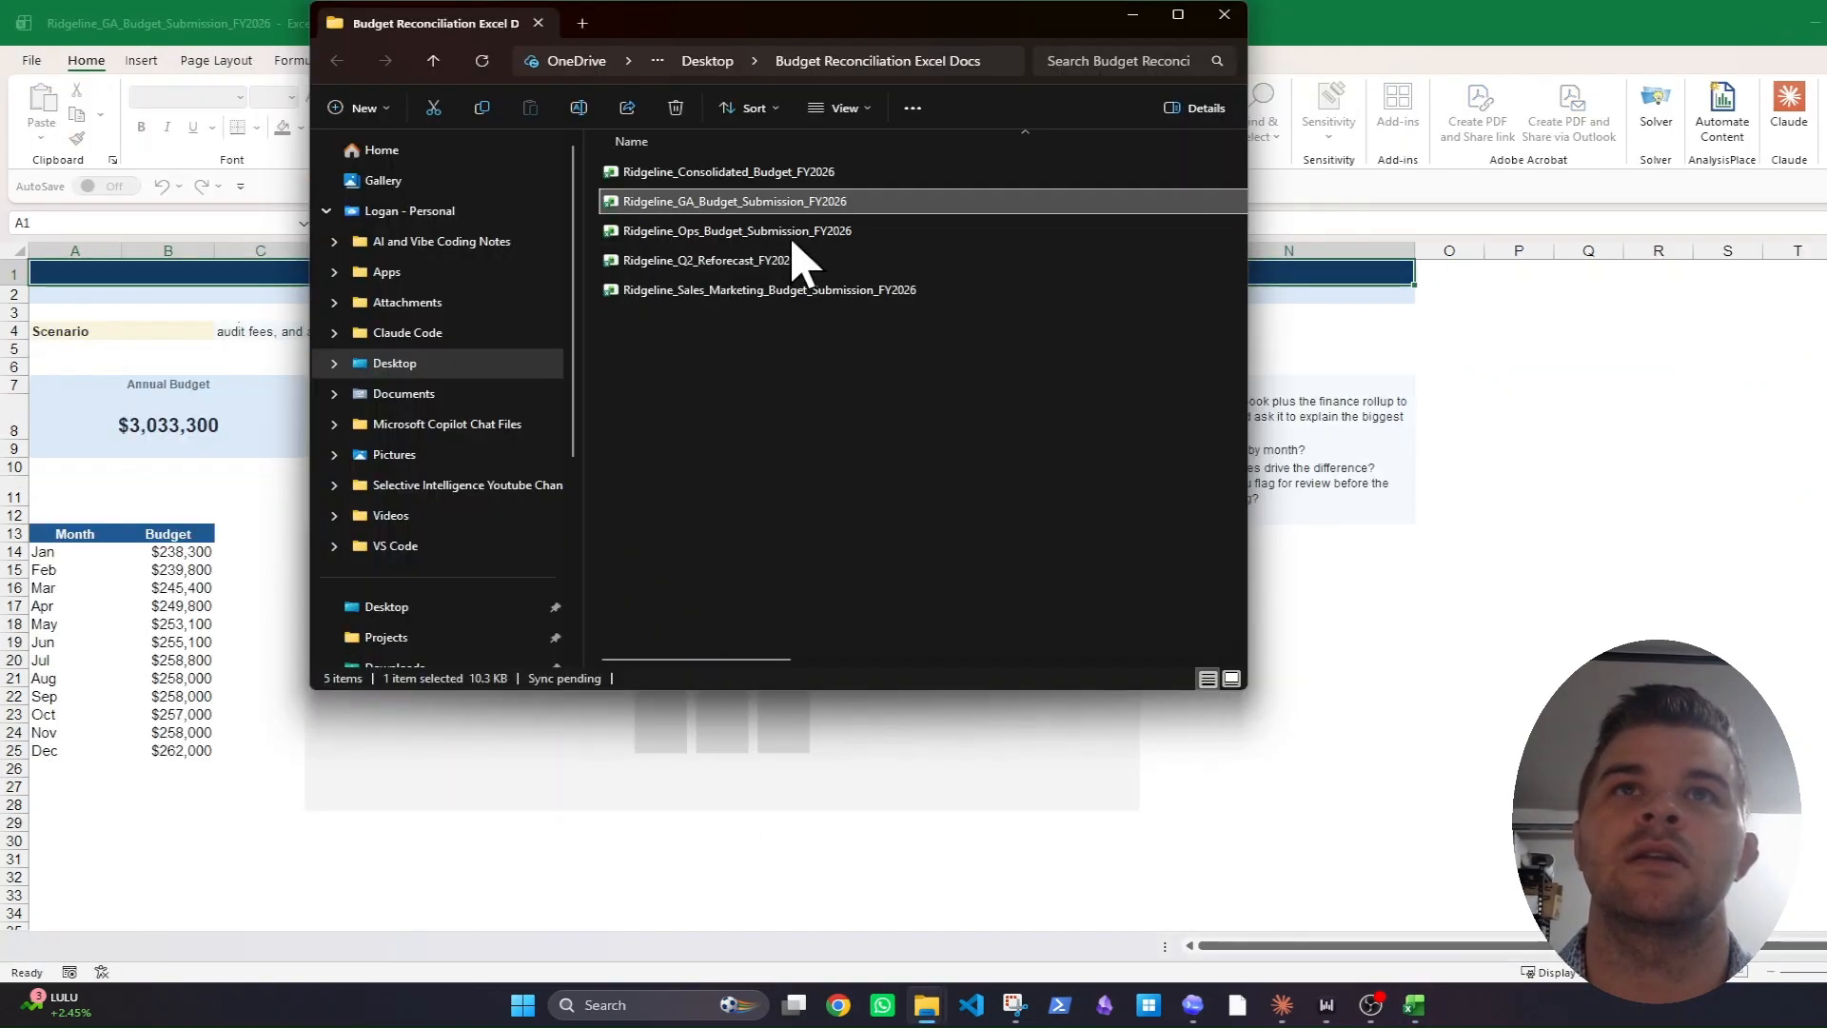
left_click(793, 234)
double_click(793, 235)
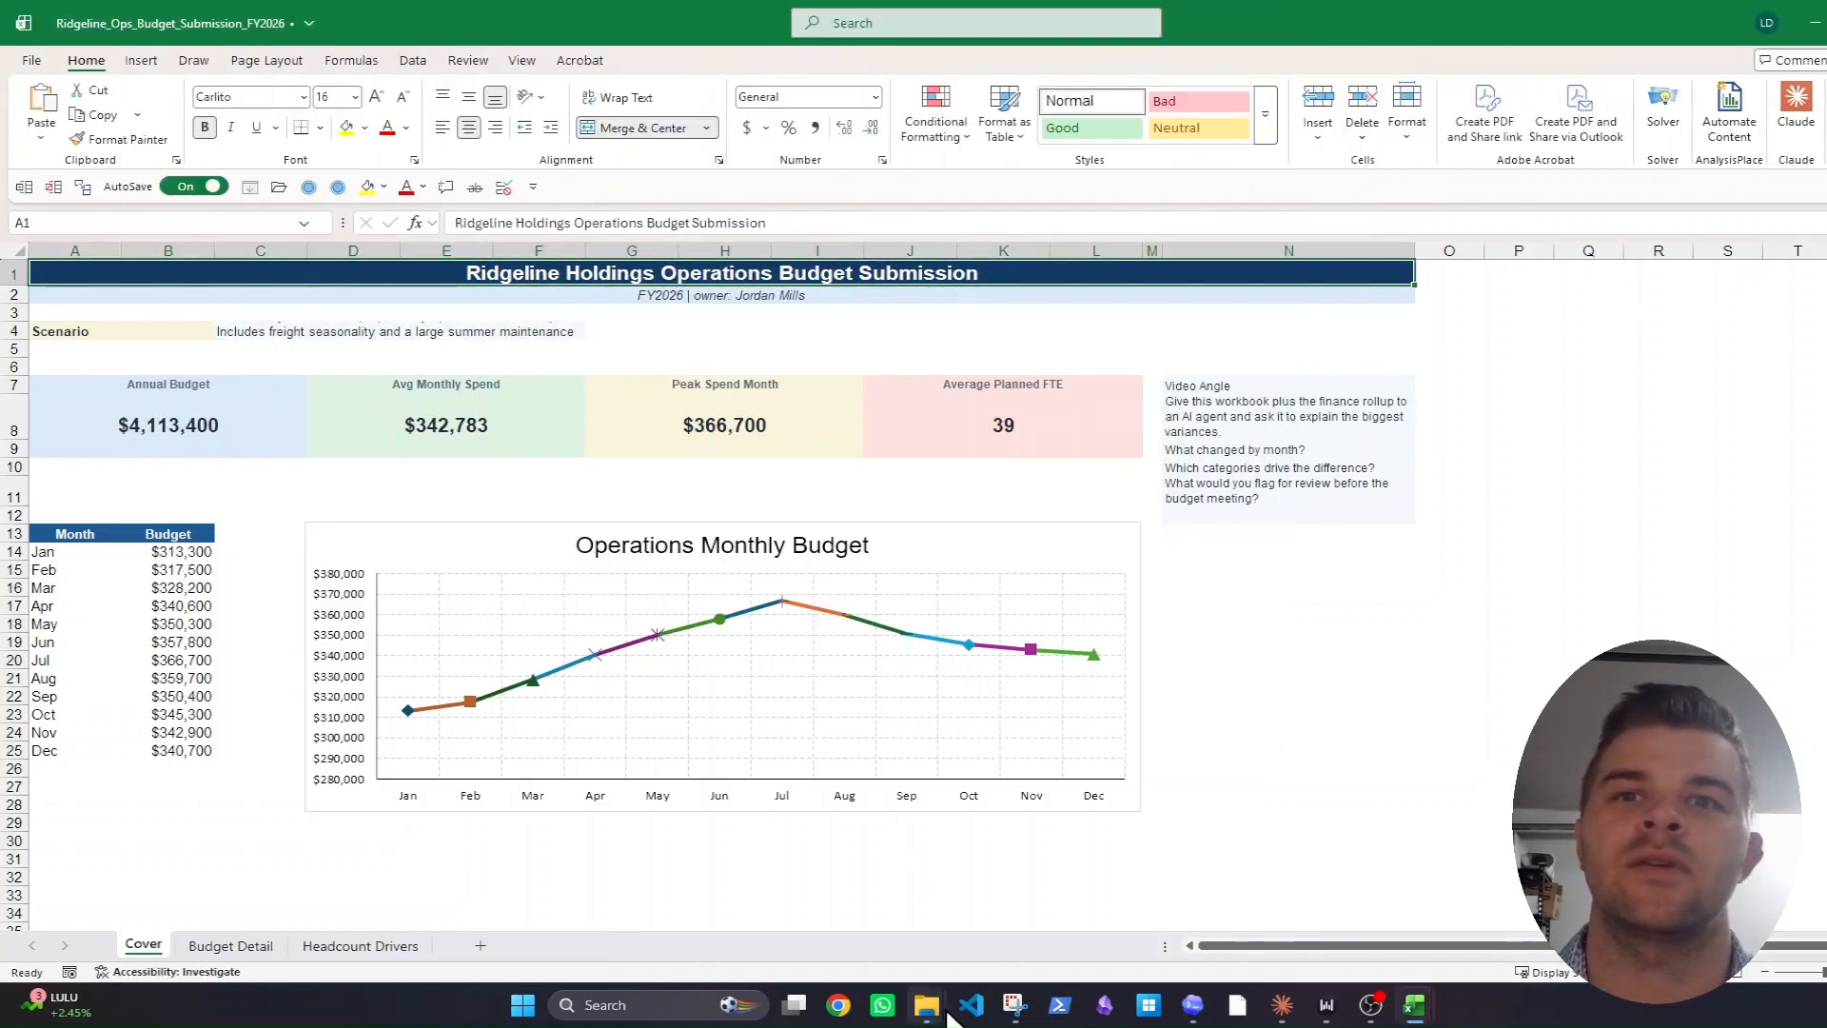
Open the Ridgeline_Q2_Reforecast_FY2026 workbook and review its Reforecast Detail and Variance Bridge sheets.
mouse_move(928, 1018)
left_click(944, 881)
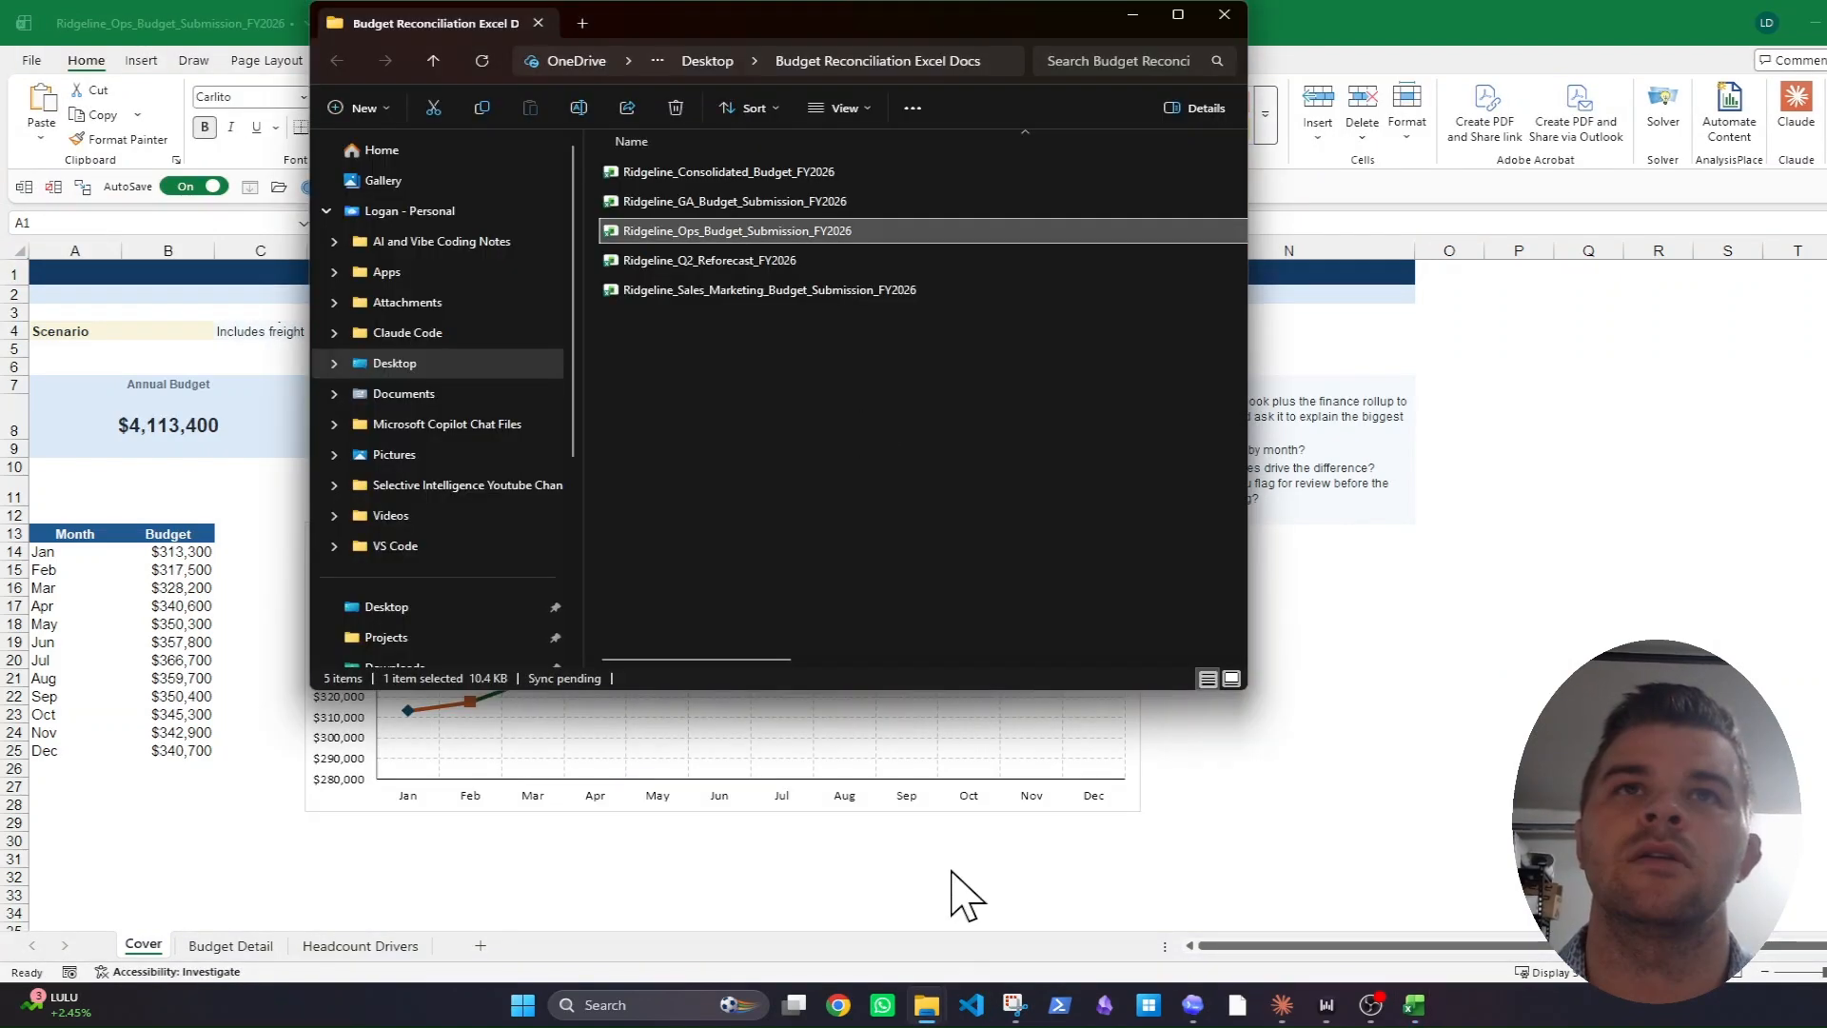
left_click(787, 269)
double_click(787, 268)
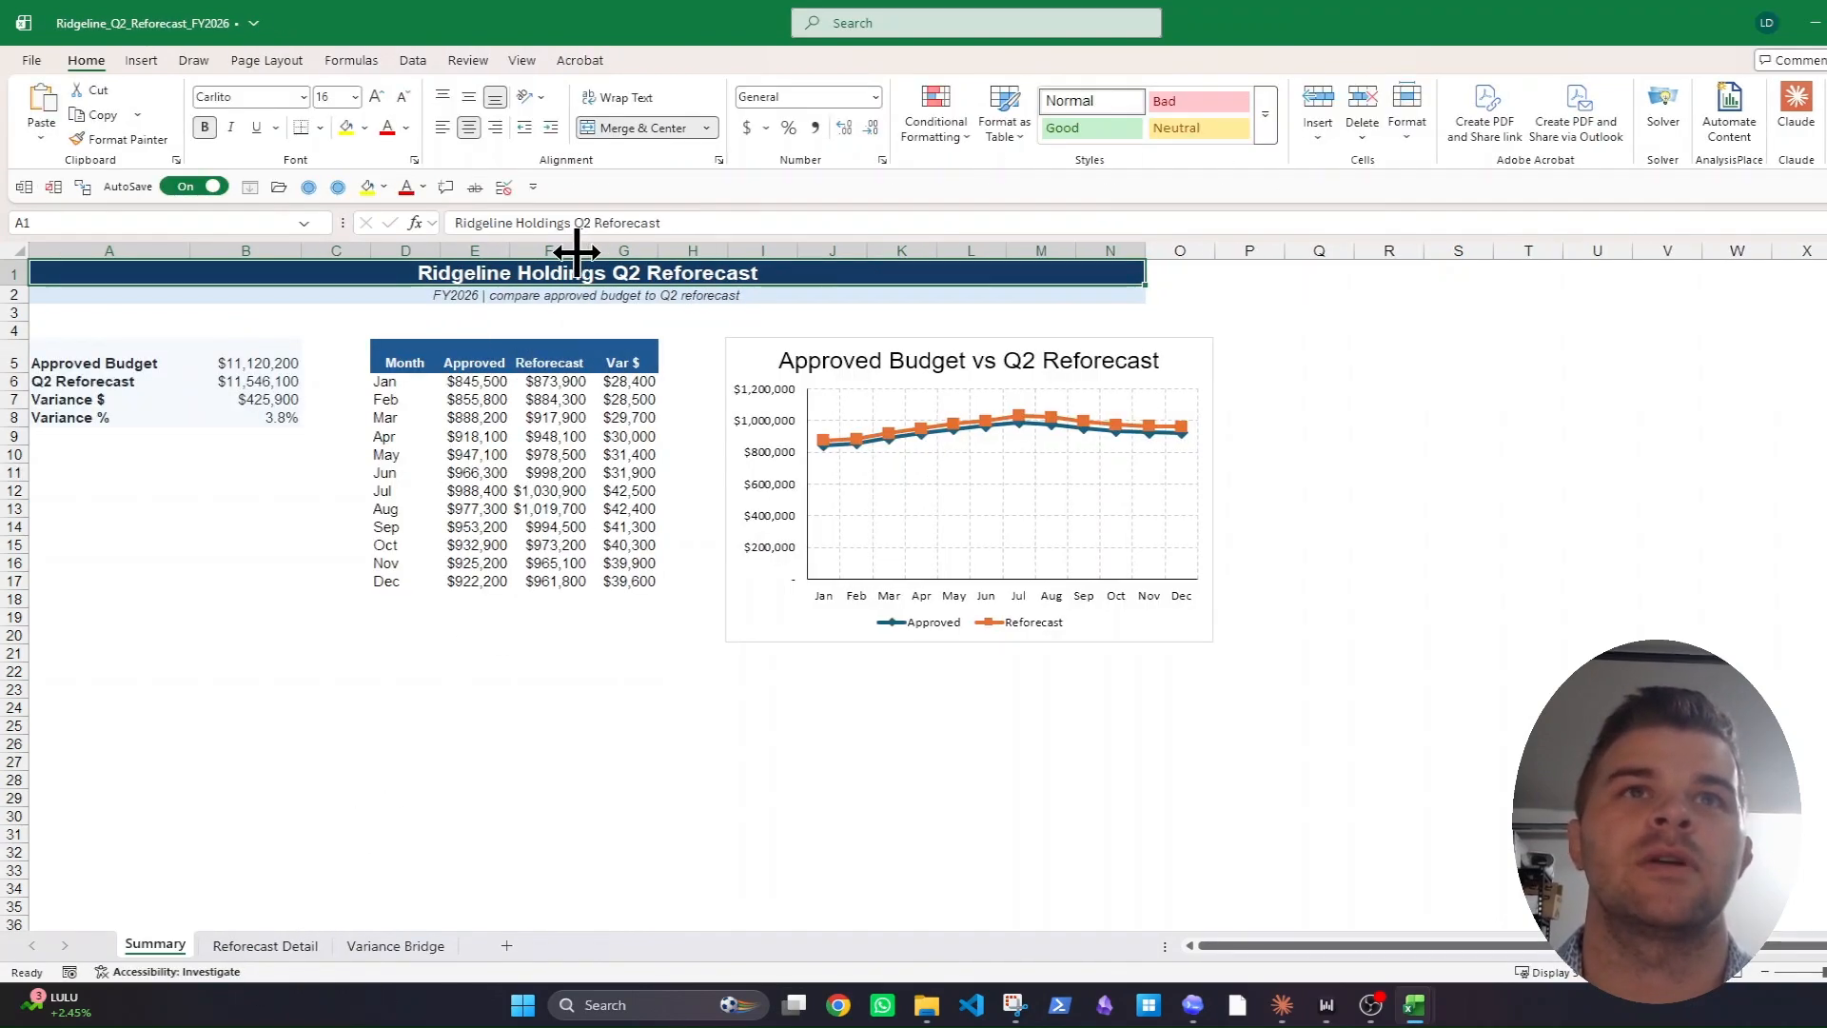
left_click(266, 946)
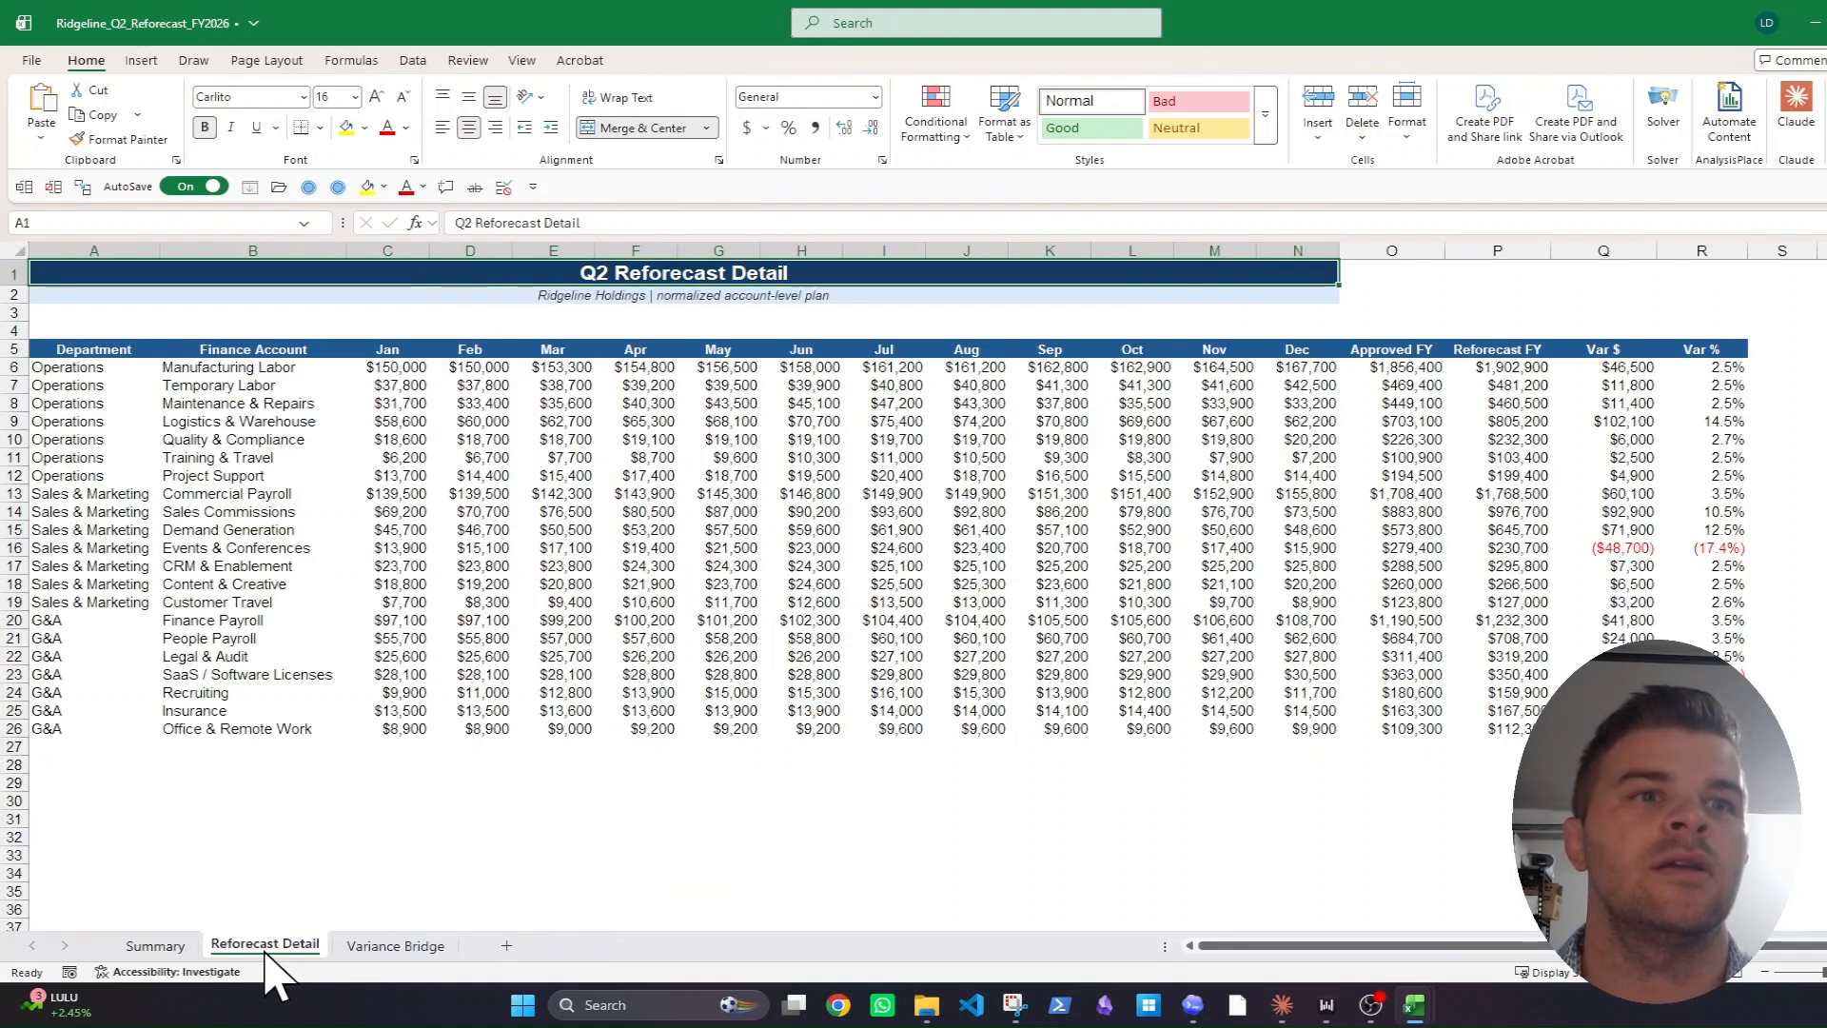
left_click(400, 944)
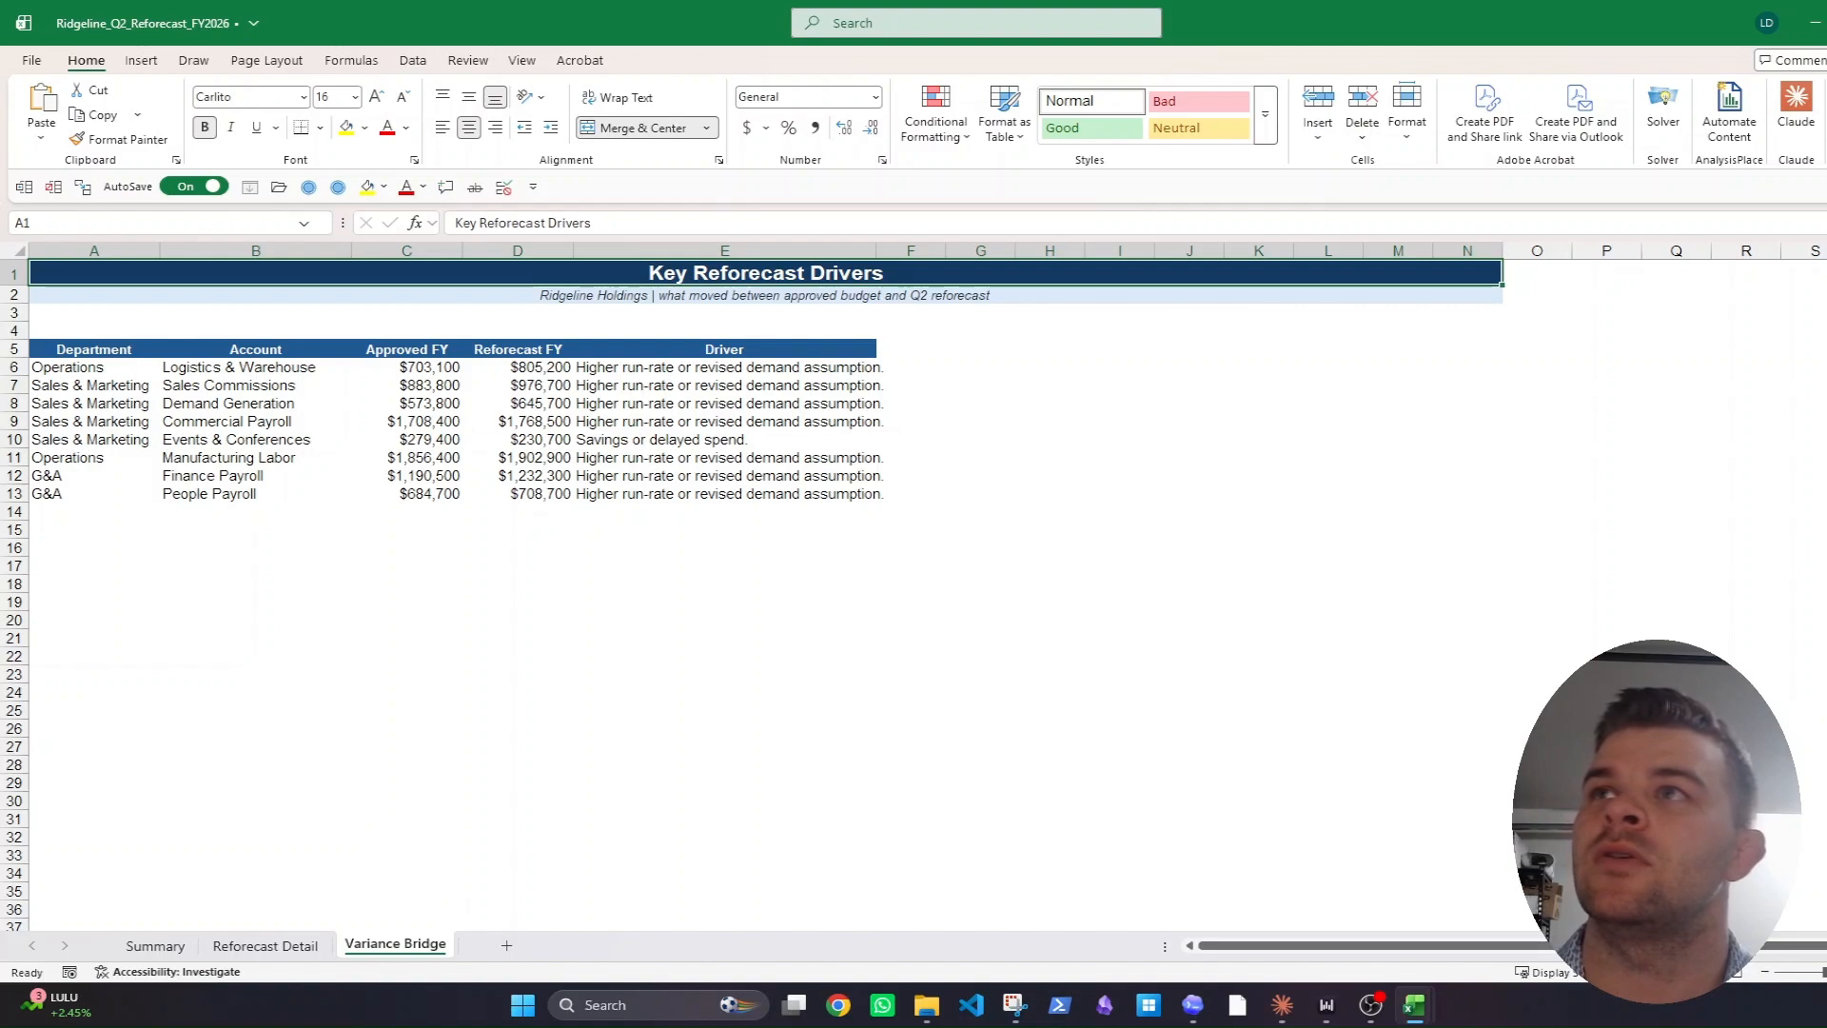
Close the reforecast and the three department budget workbooks, and switch to Claude Cowork.
key("ctrl+w")
key("ctrl+w")
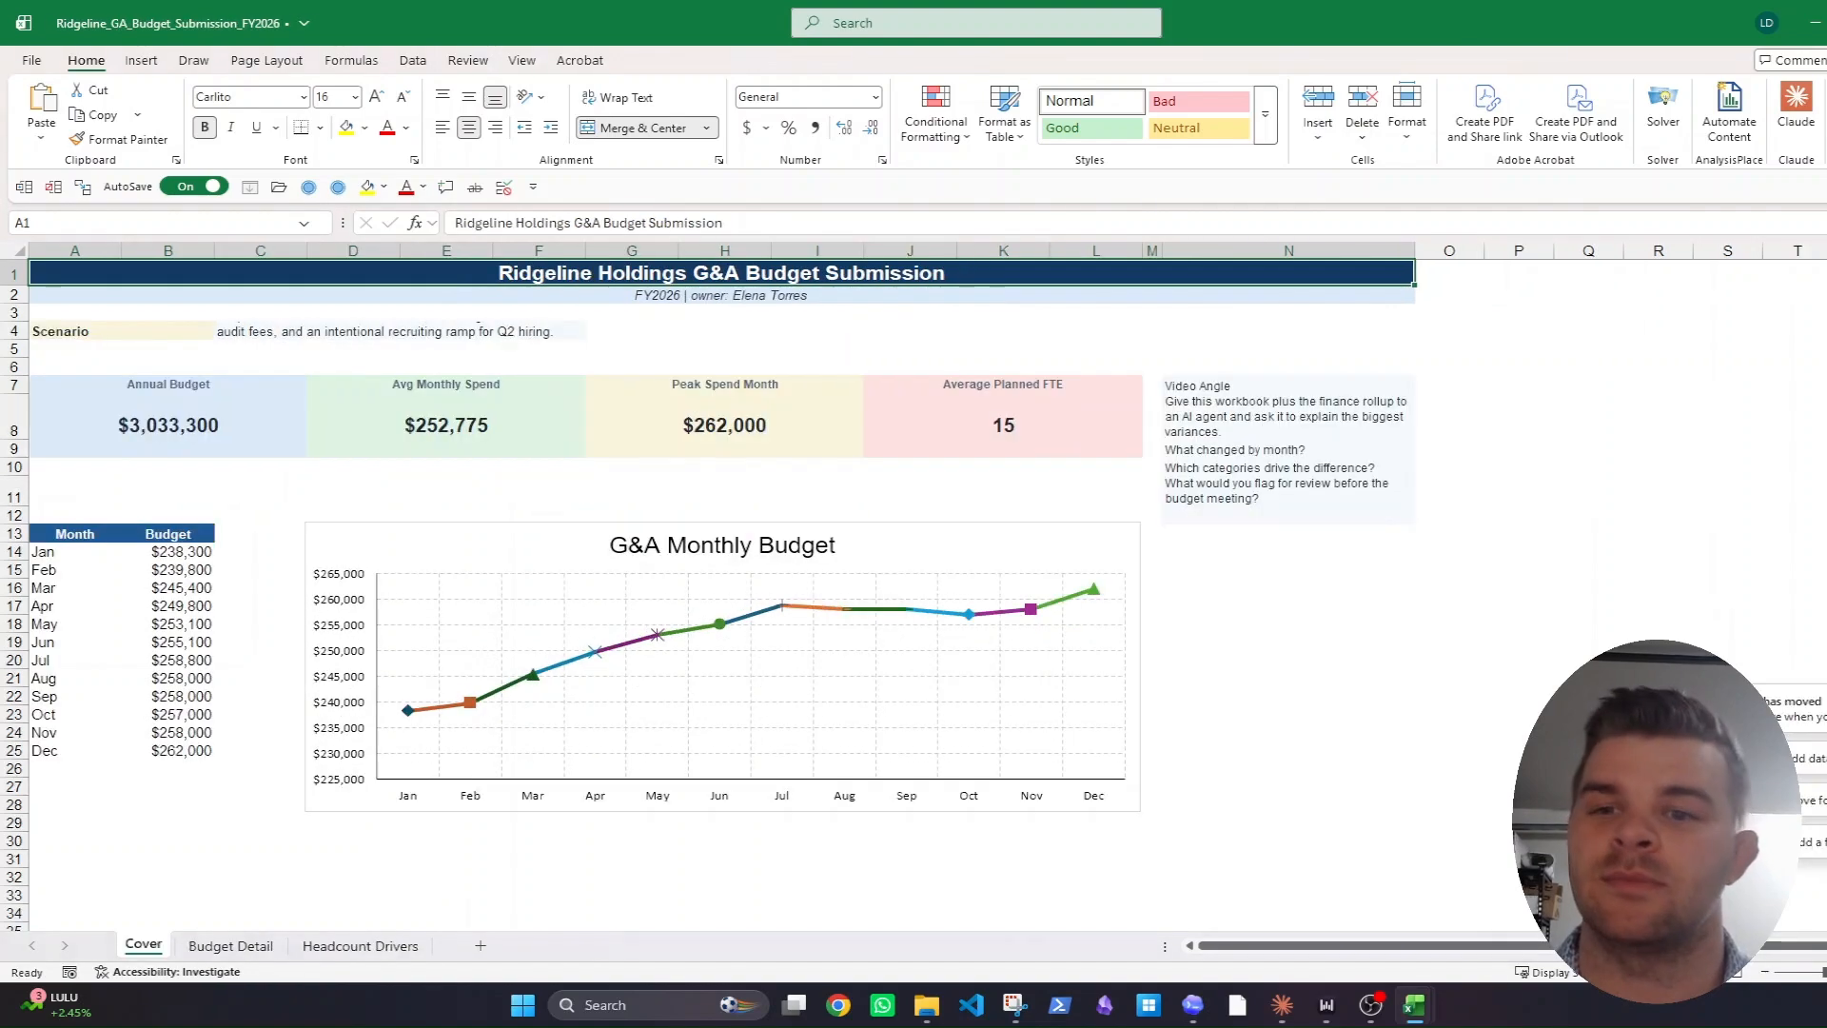
key("ctrl+w")
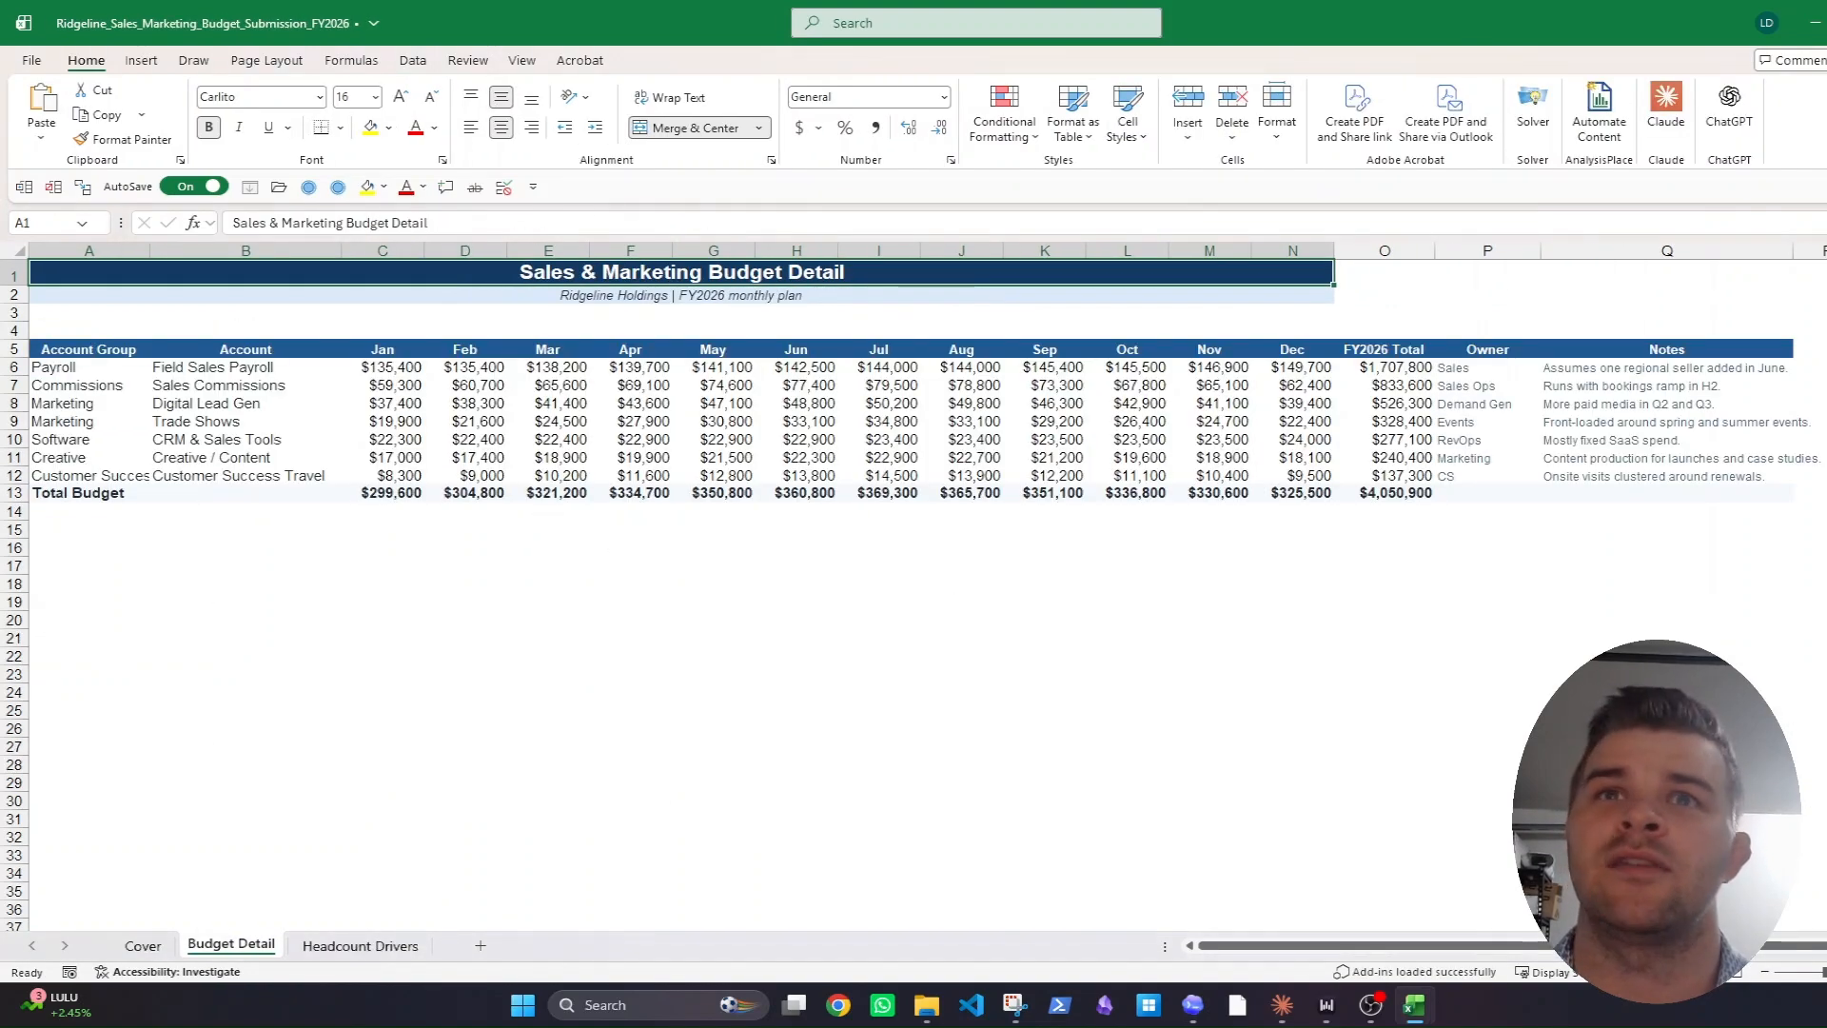
key("ctrl+w")
left_click(1307, 1011)
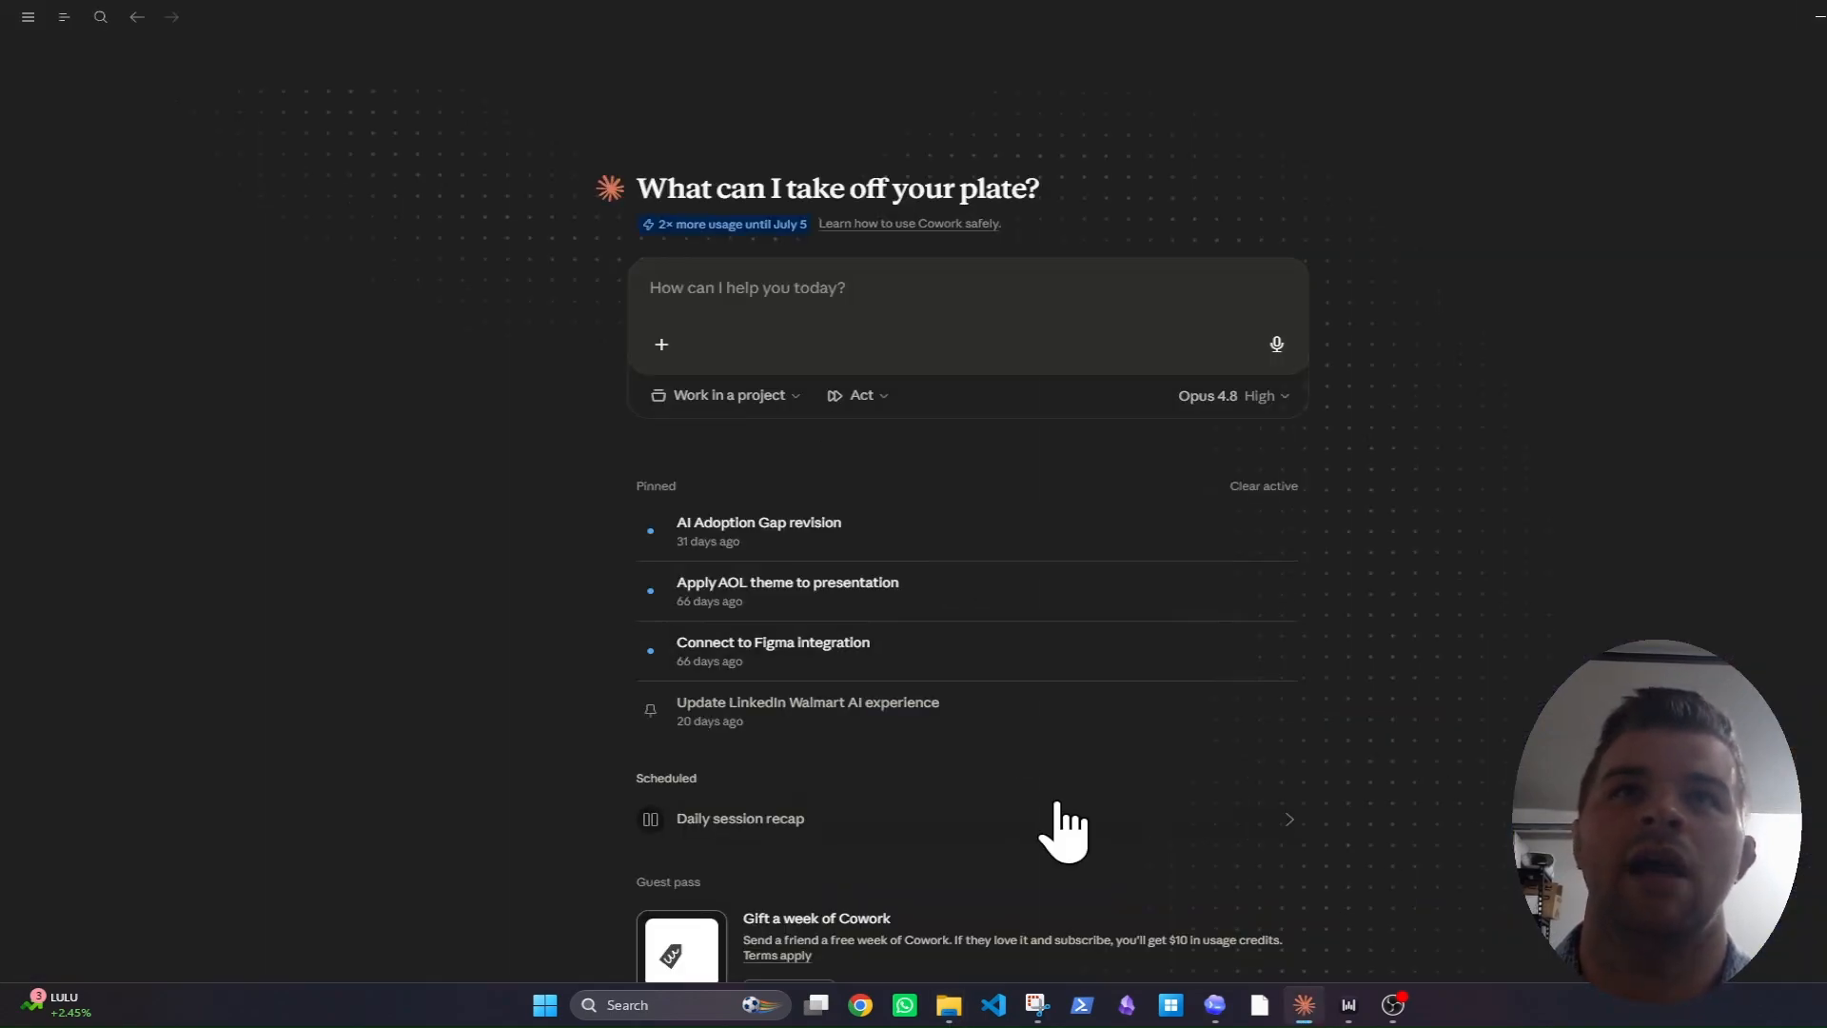
left_click(790, 400)
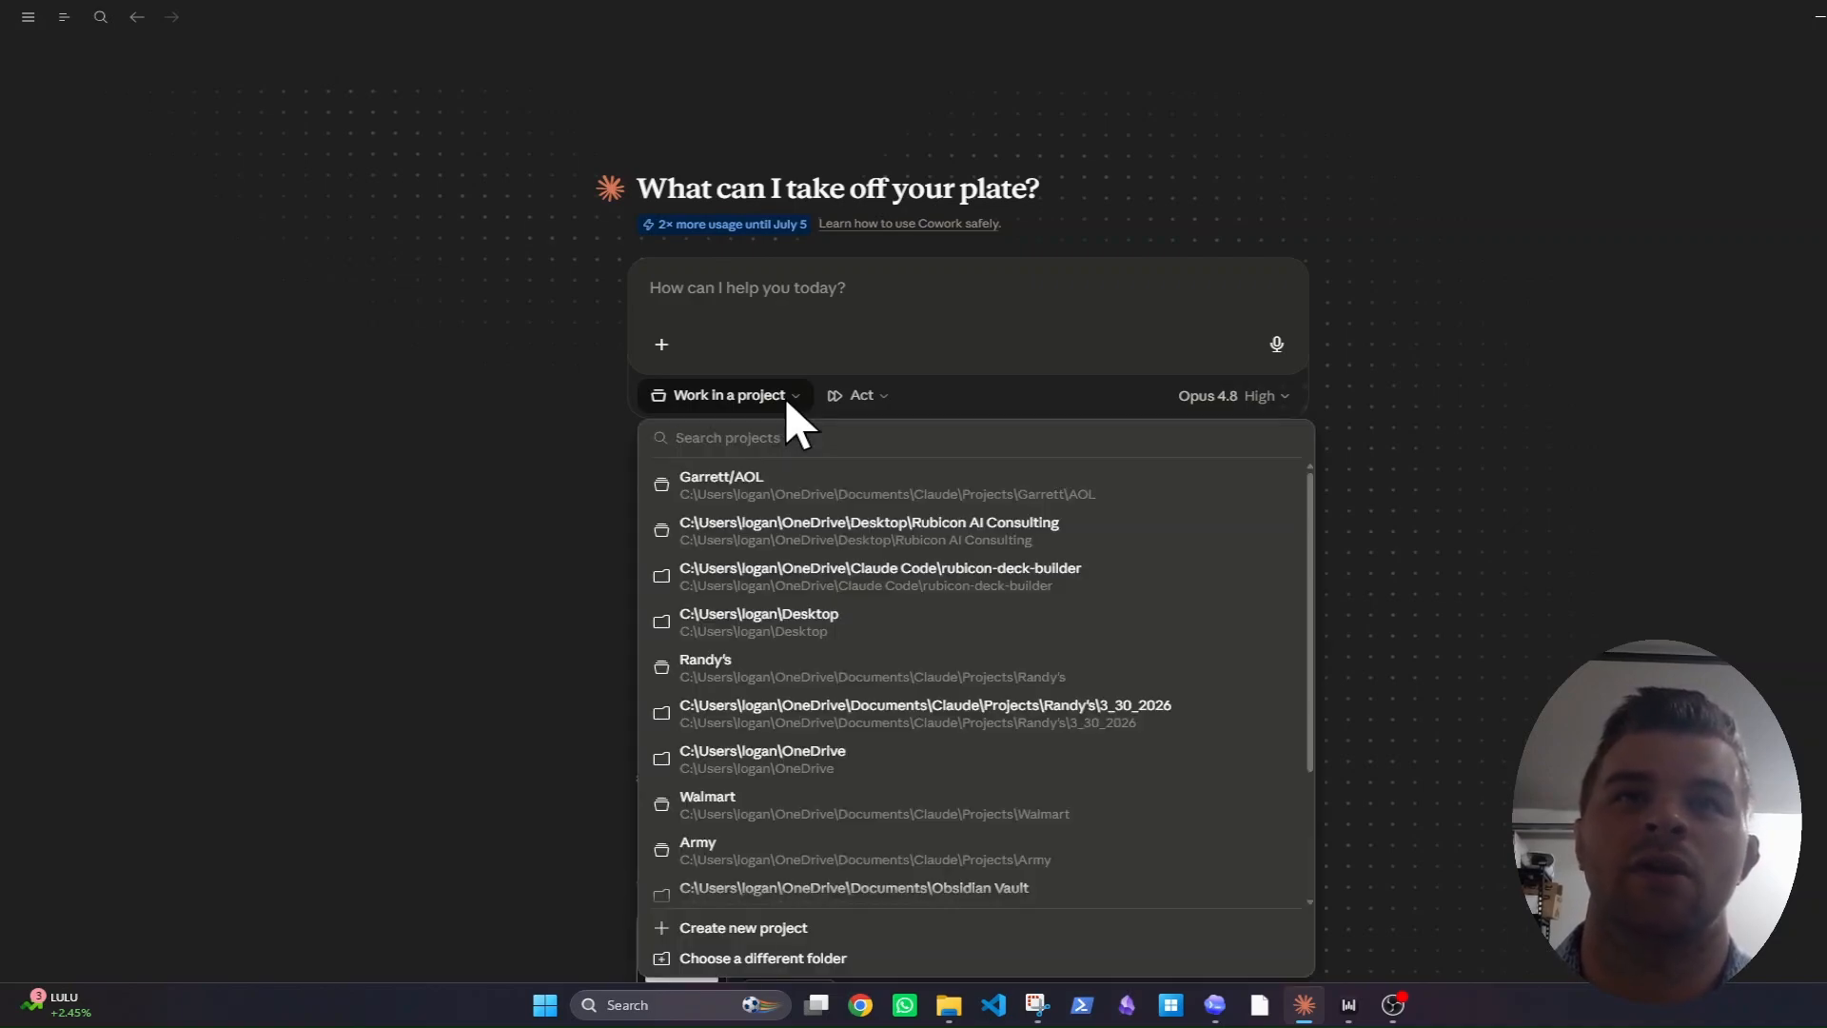
left_click(757, 935)
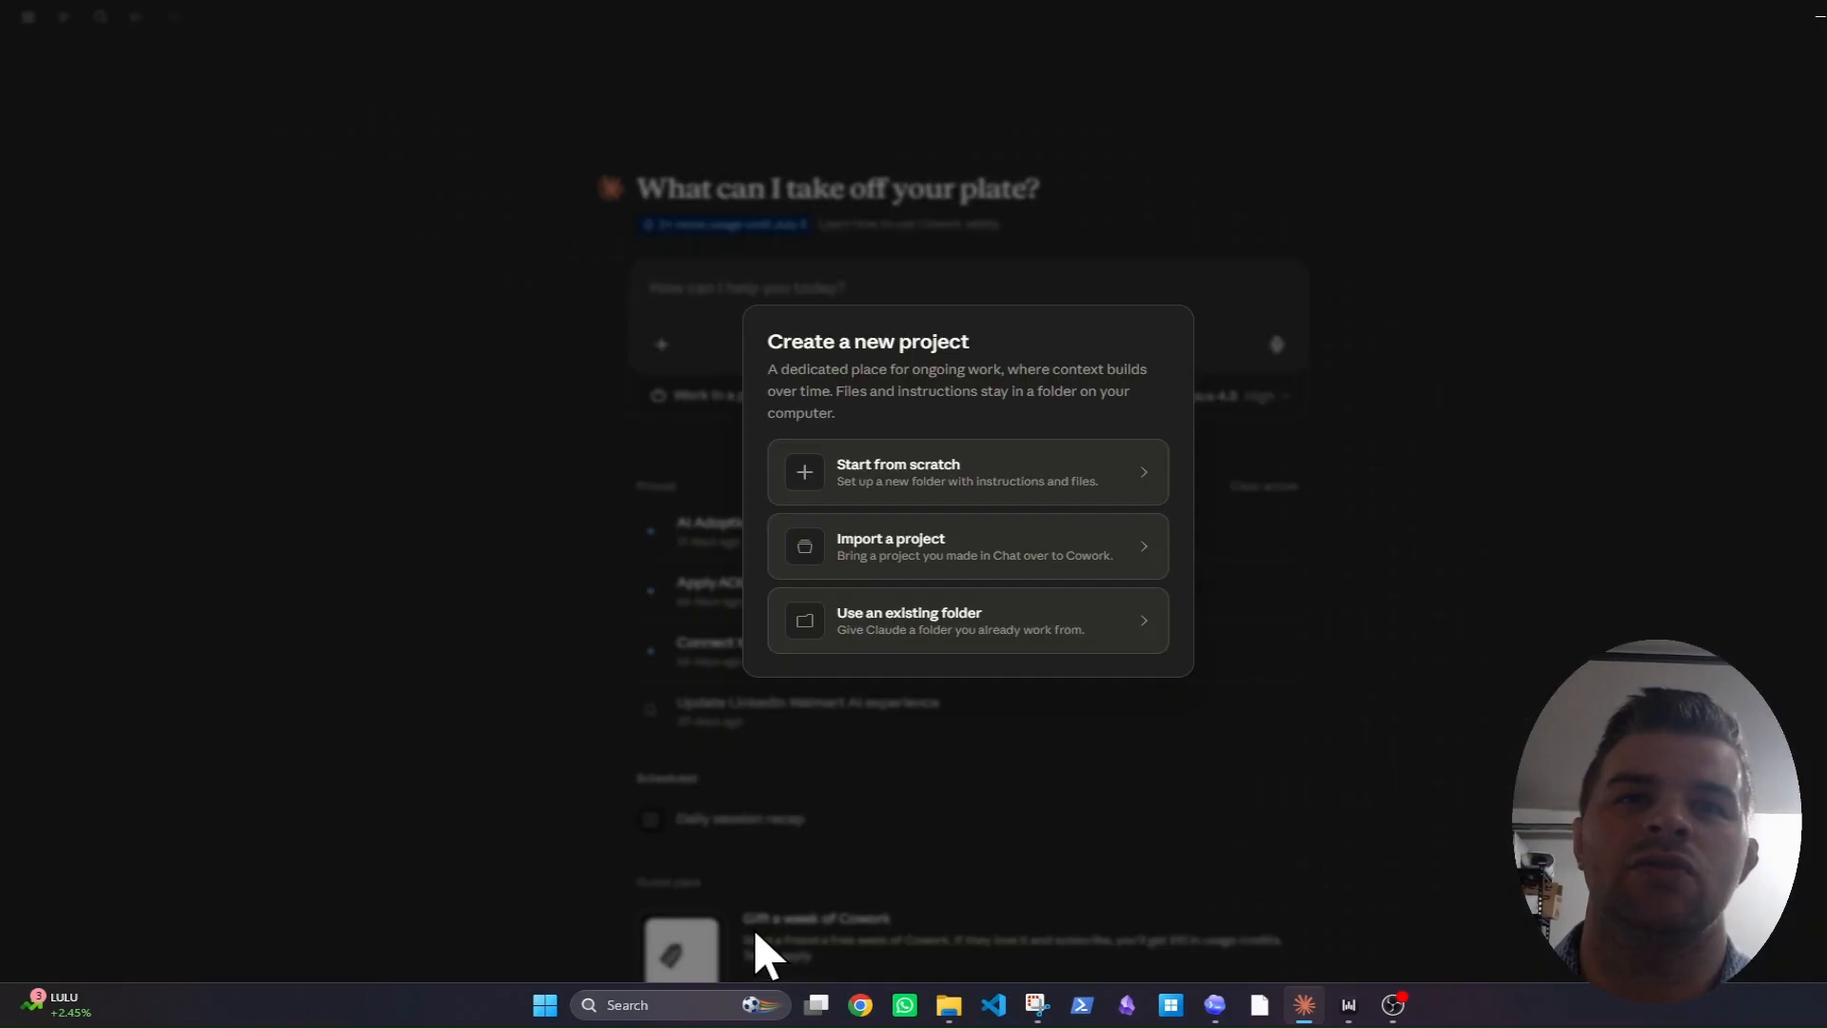
left_click(945, 497)
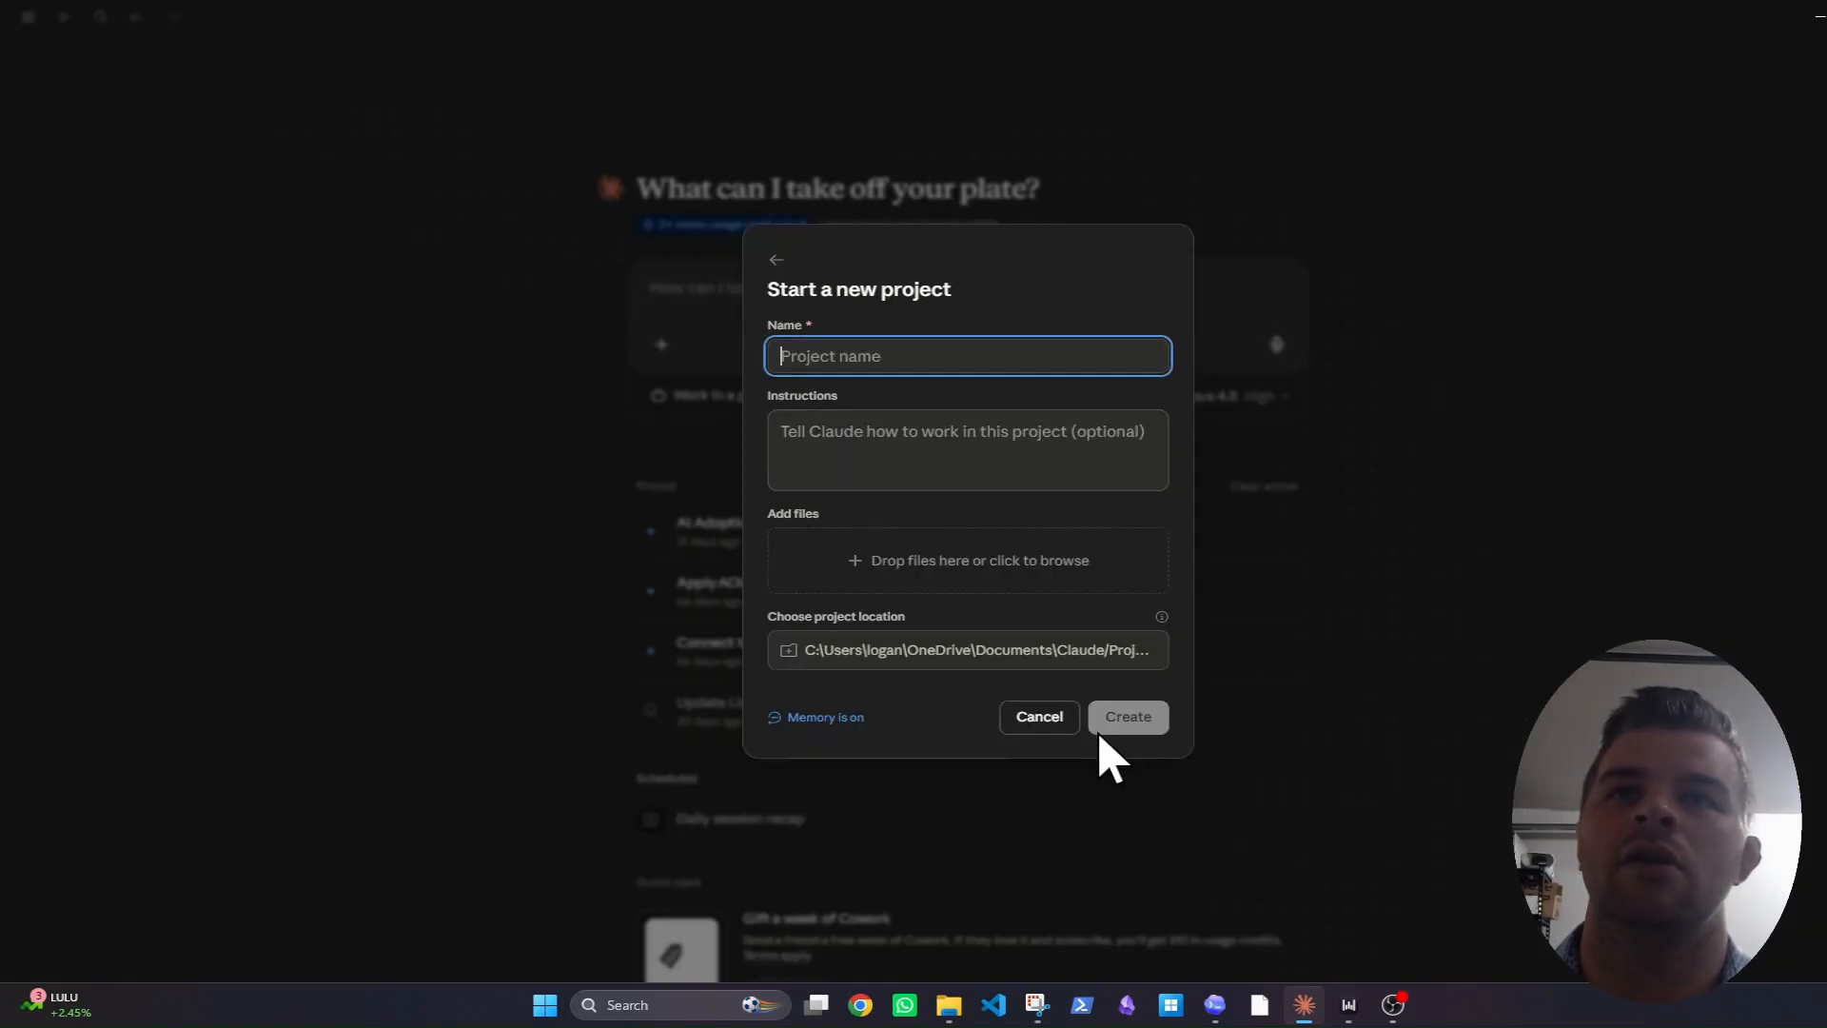
left_click(1039, 717)
Set the desktop folder Budget Reconciliation Excel Docs as the working folder for the Cowork session.
left_click(731, 395)
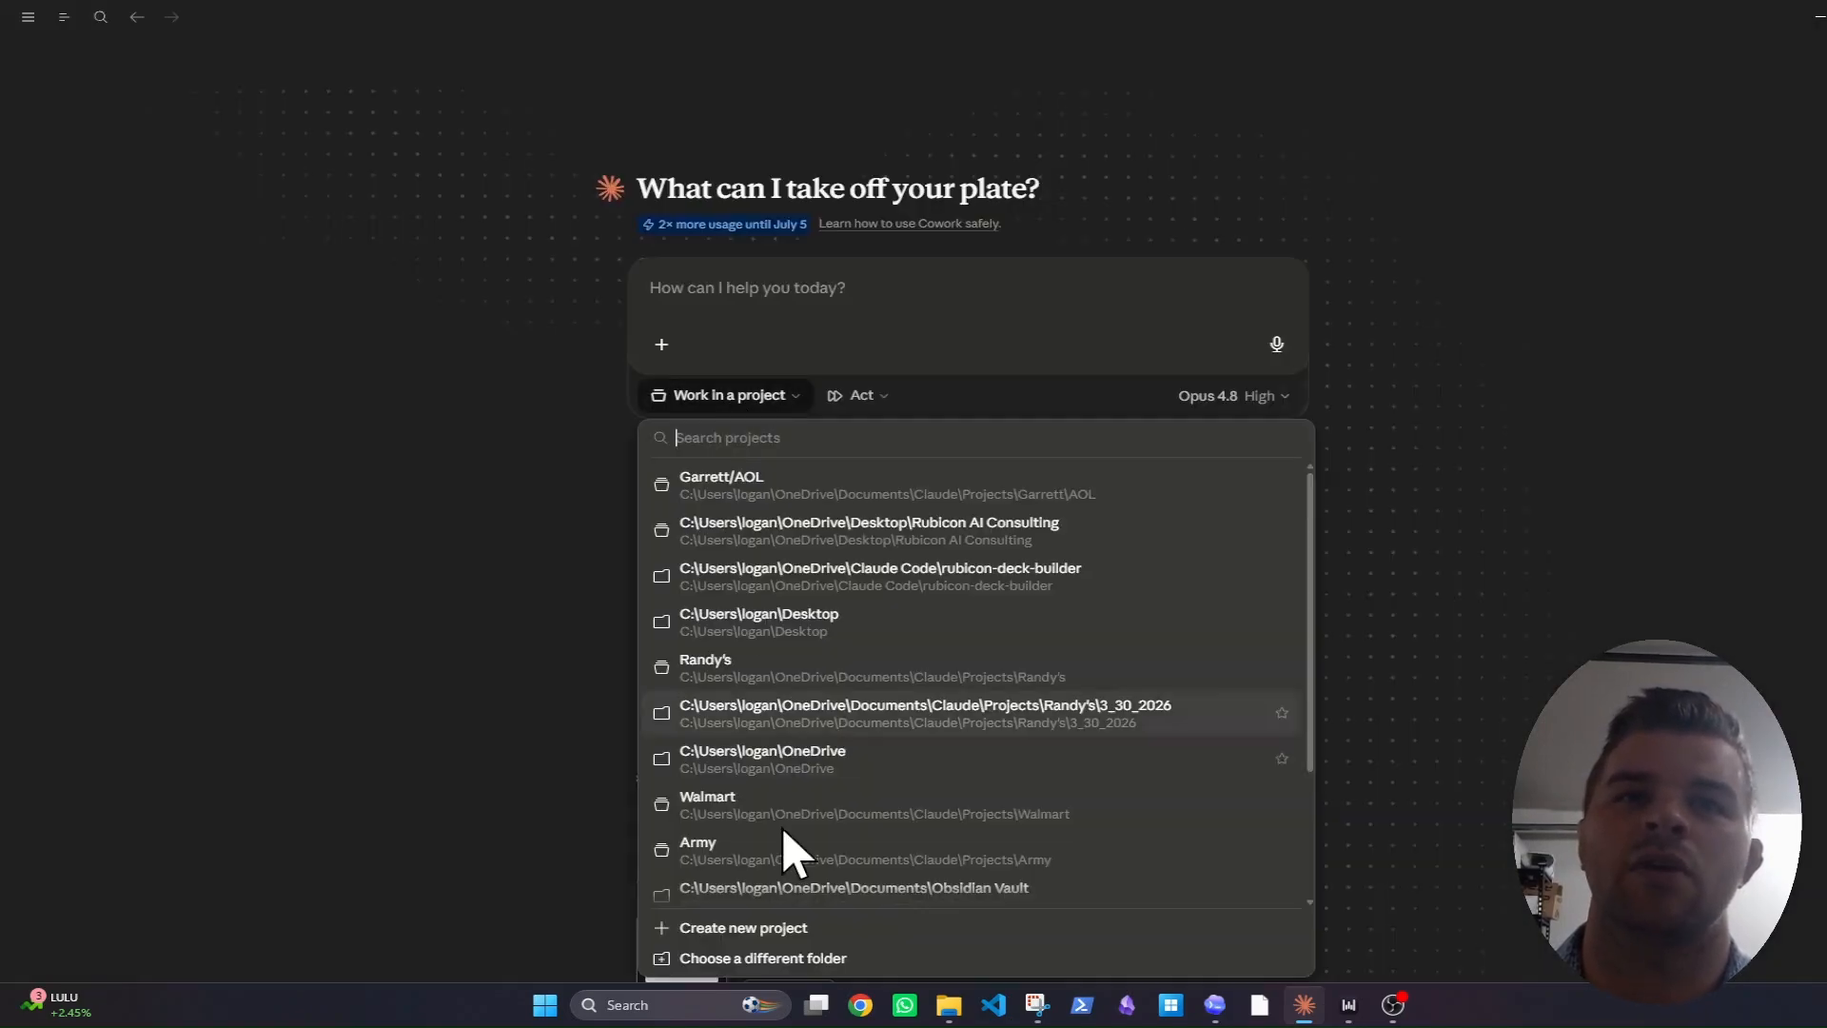
left_click(761, 959)
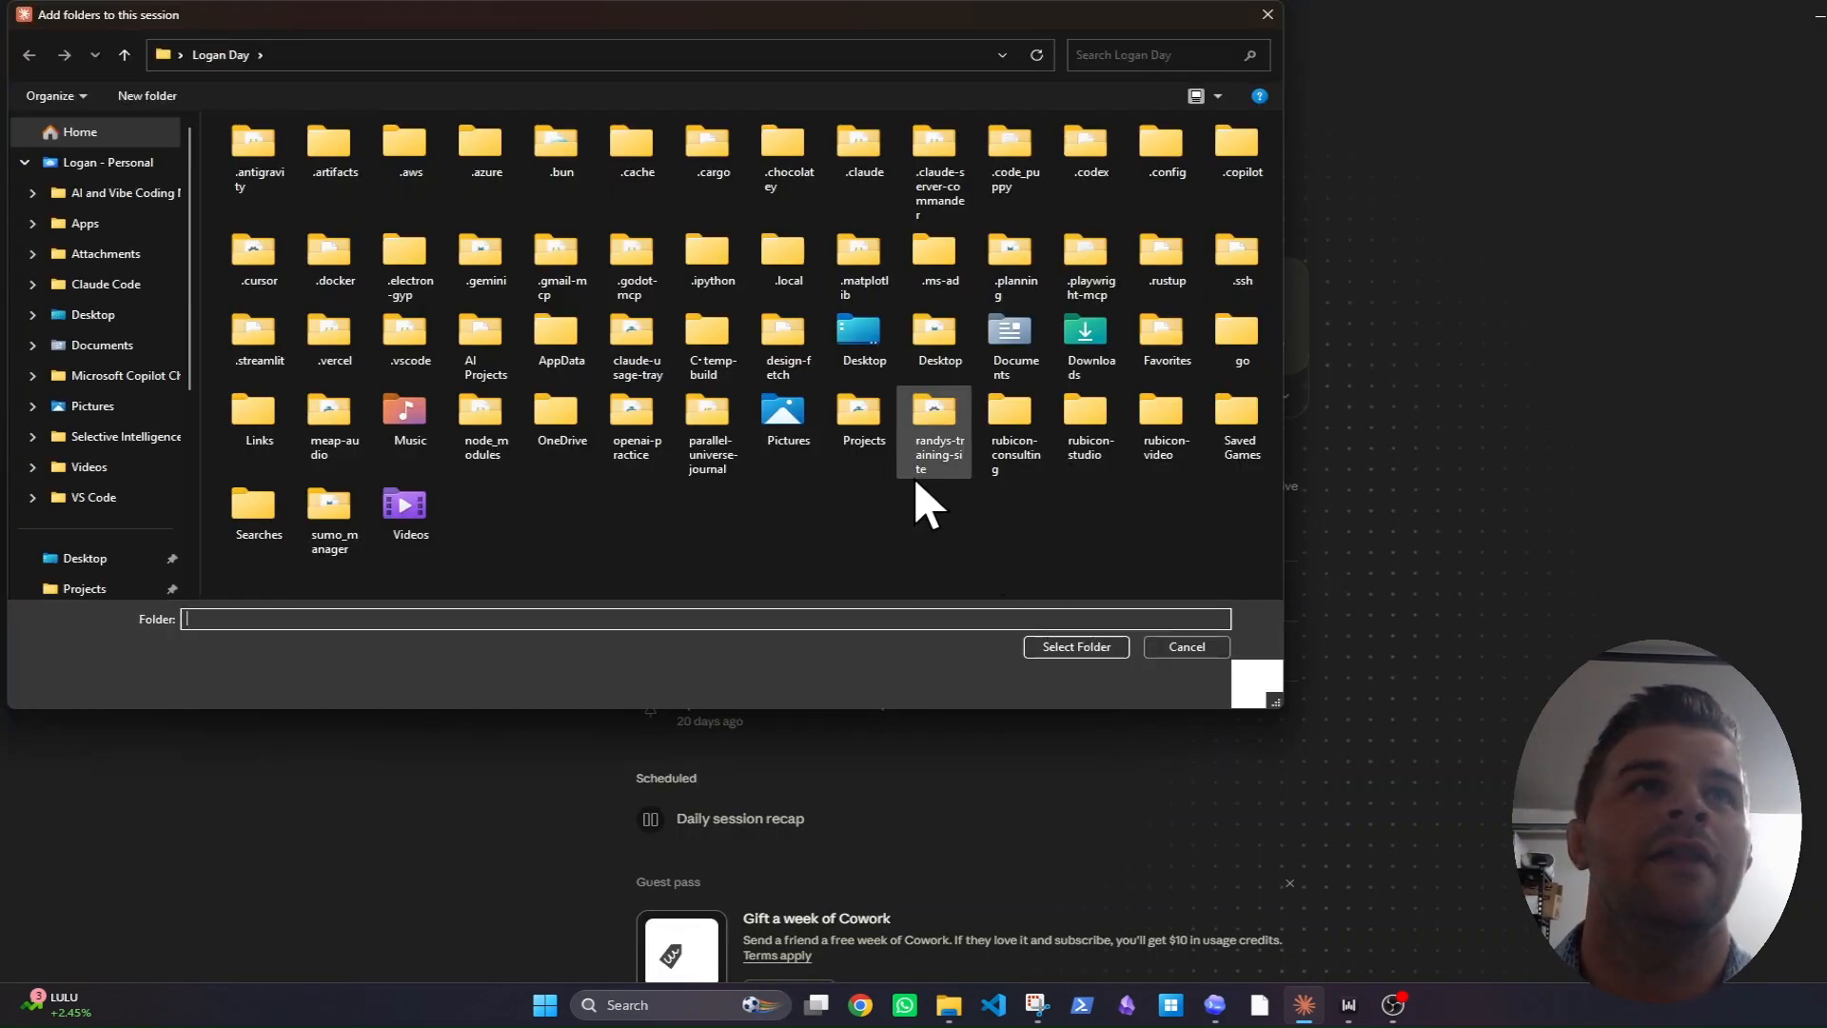
left_click(102, 564)
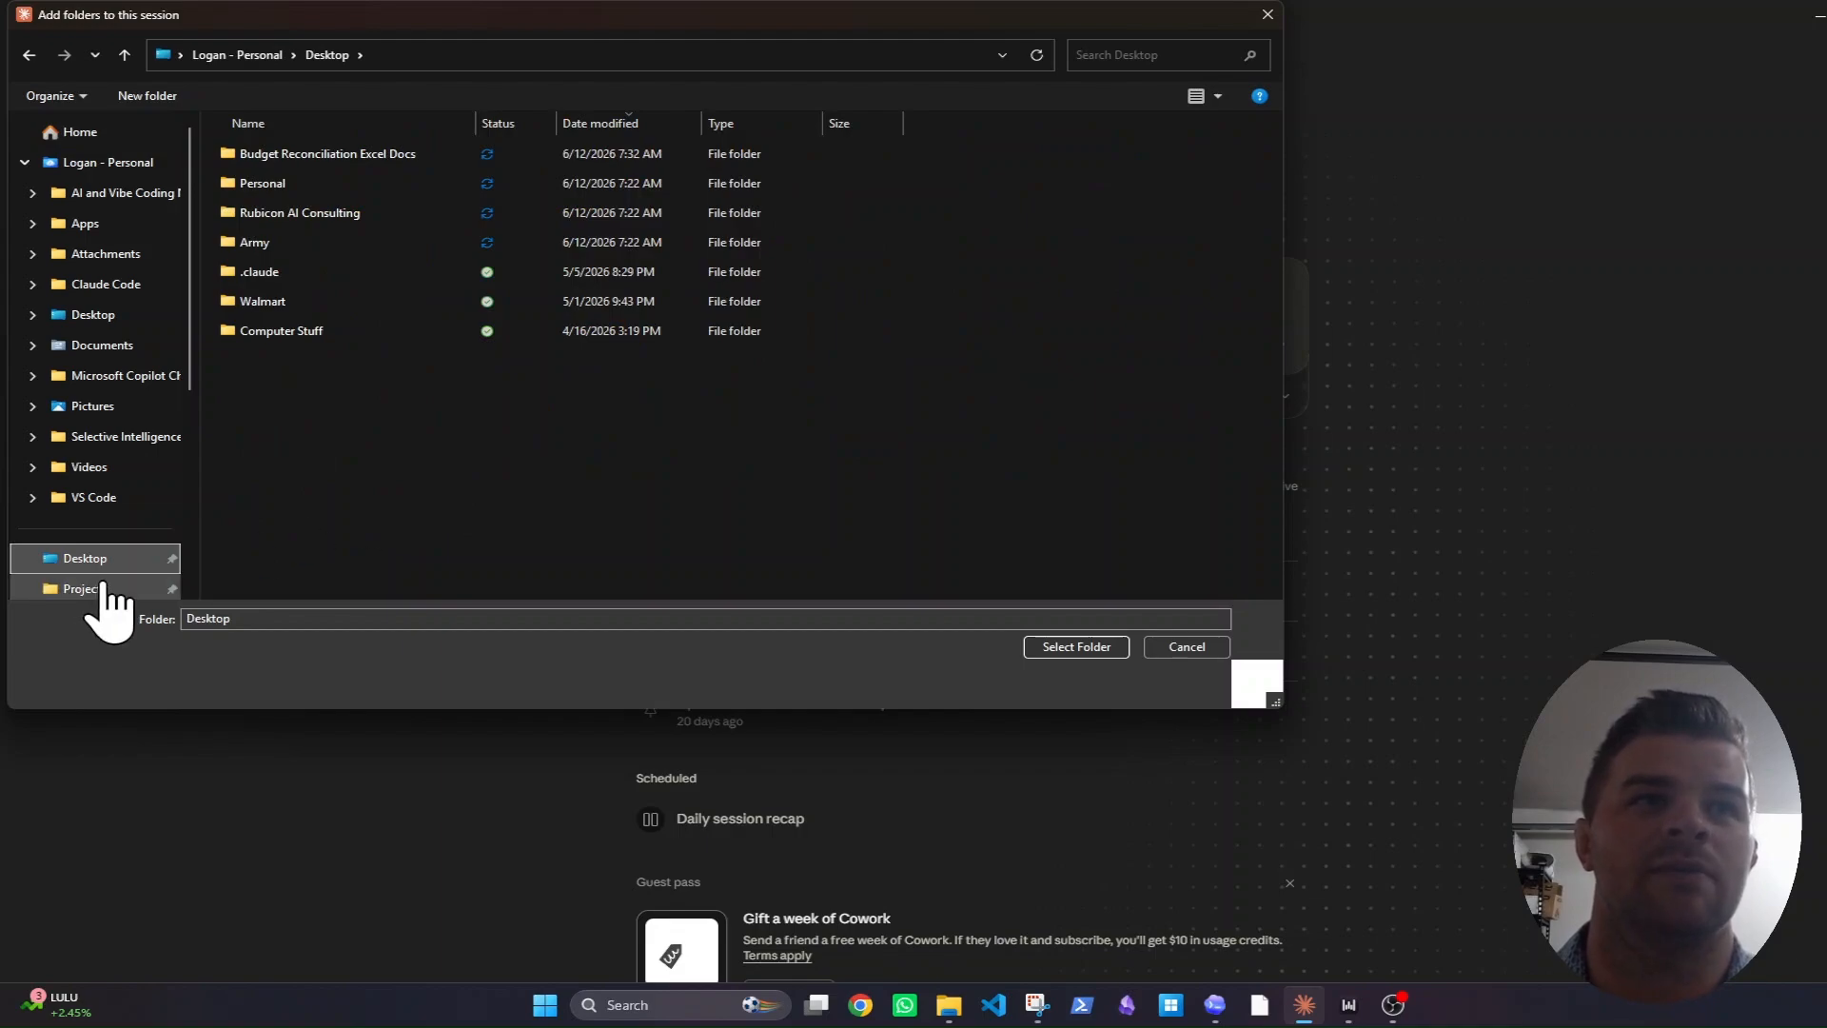
left_click(388, 161)
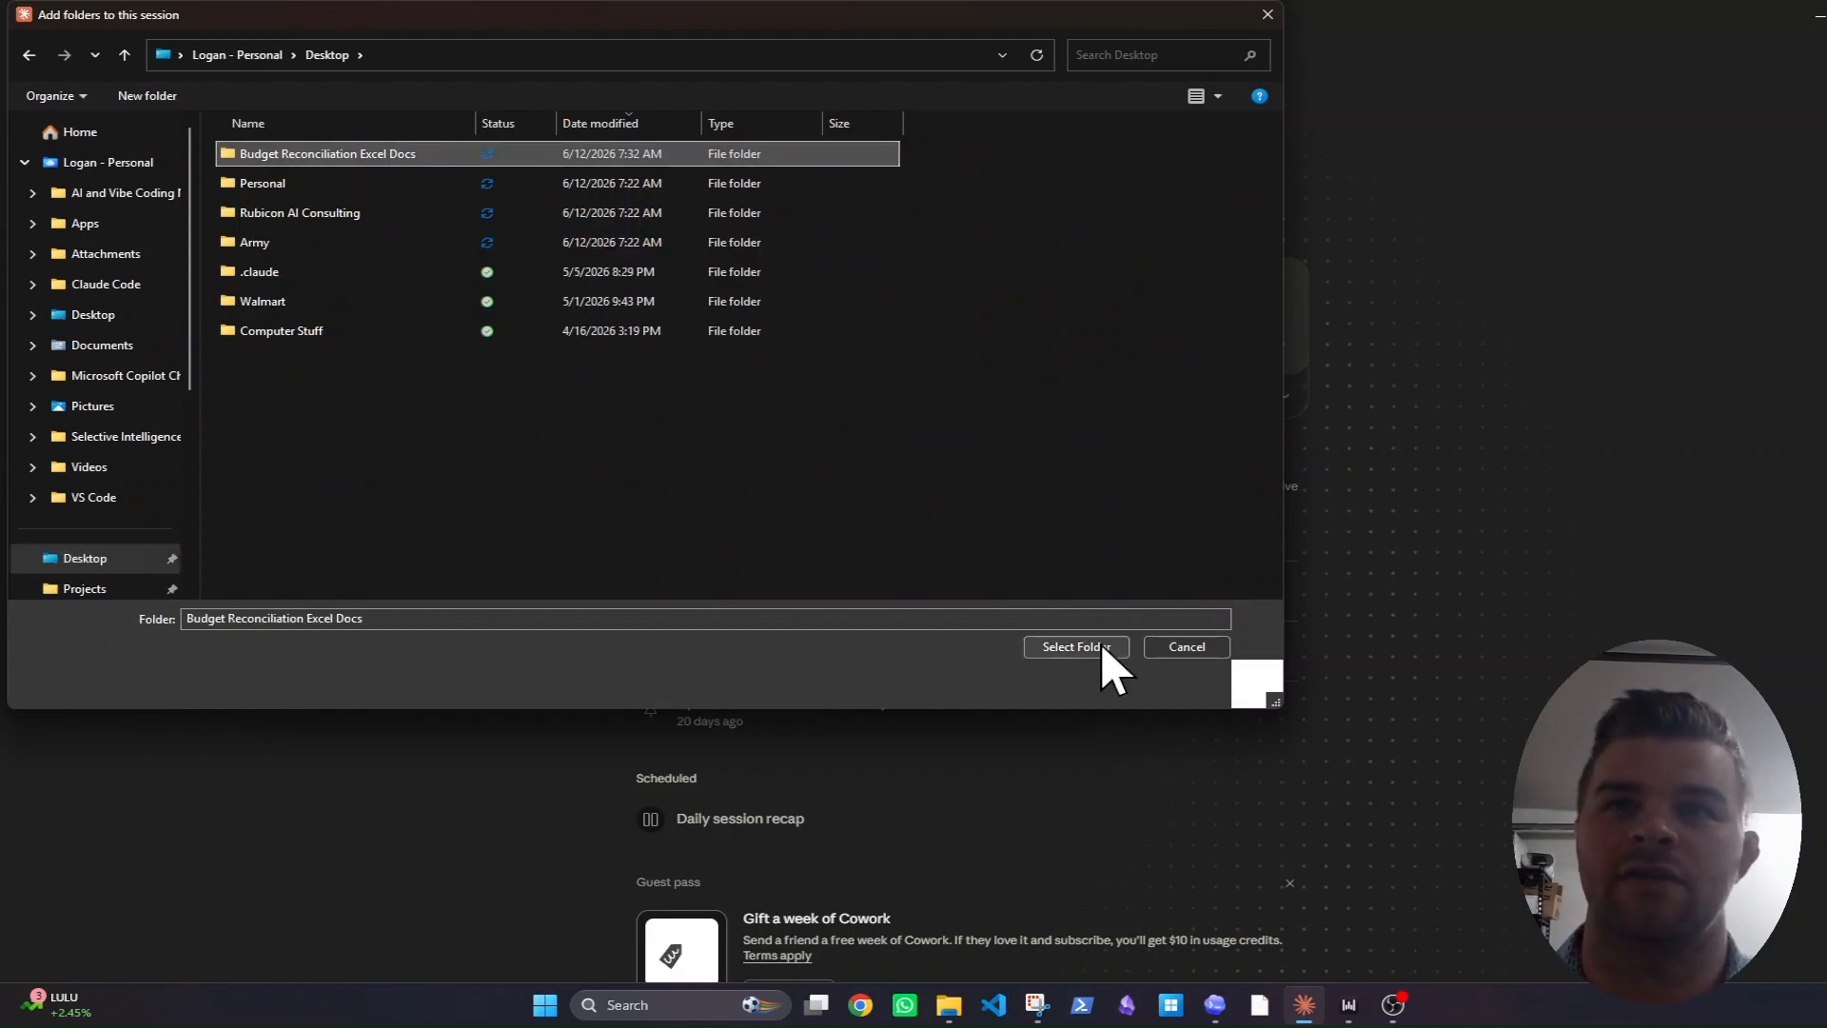
left_click(1076, 647)
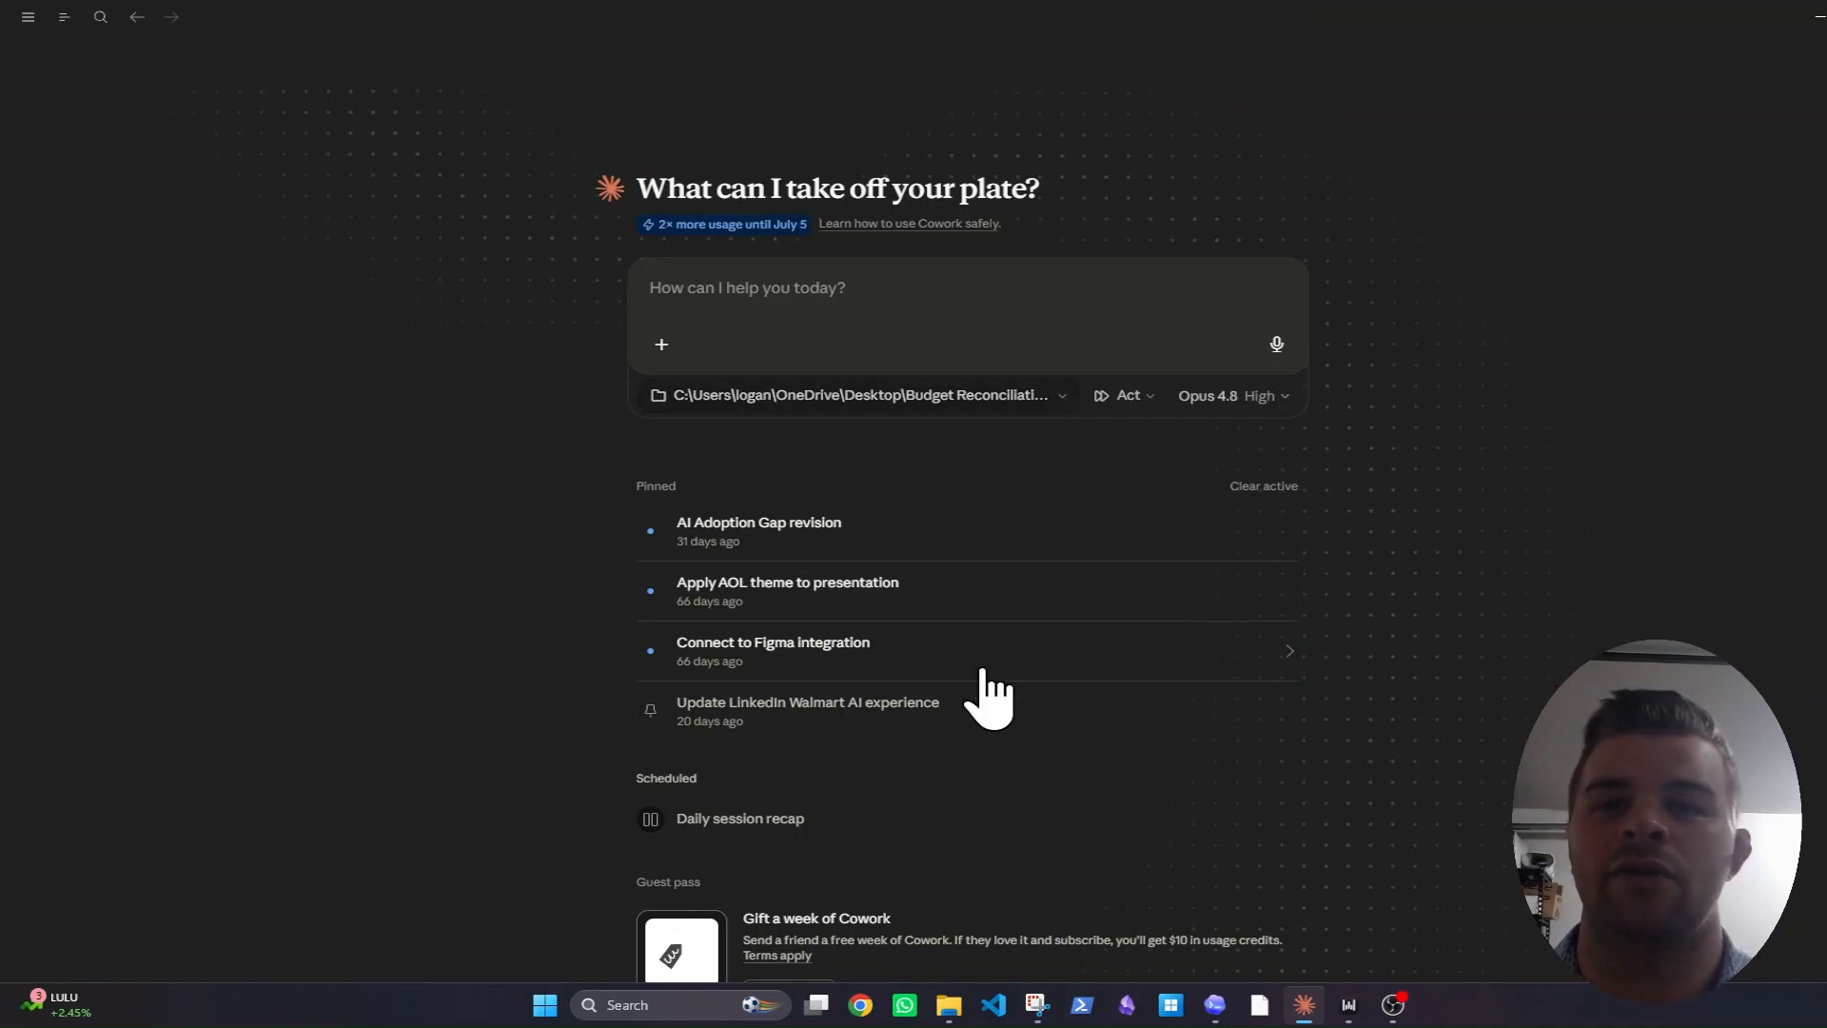
Check which workbooks the Budget Reconciliation Excel Docs folder contains in File Explorer, and close its window.
mouse_move(945, 1004)
mouse_move(994, 938)
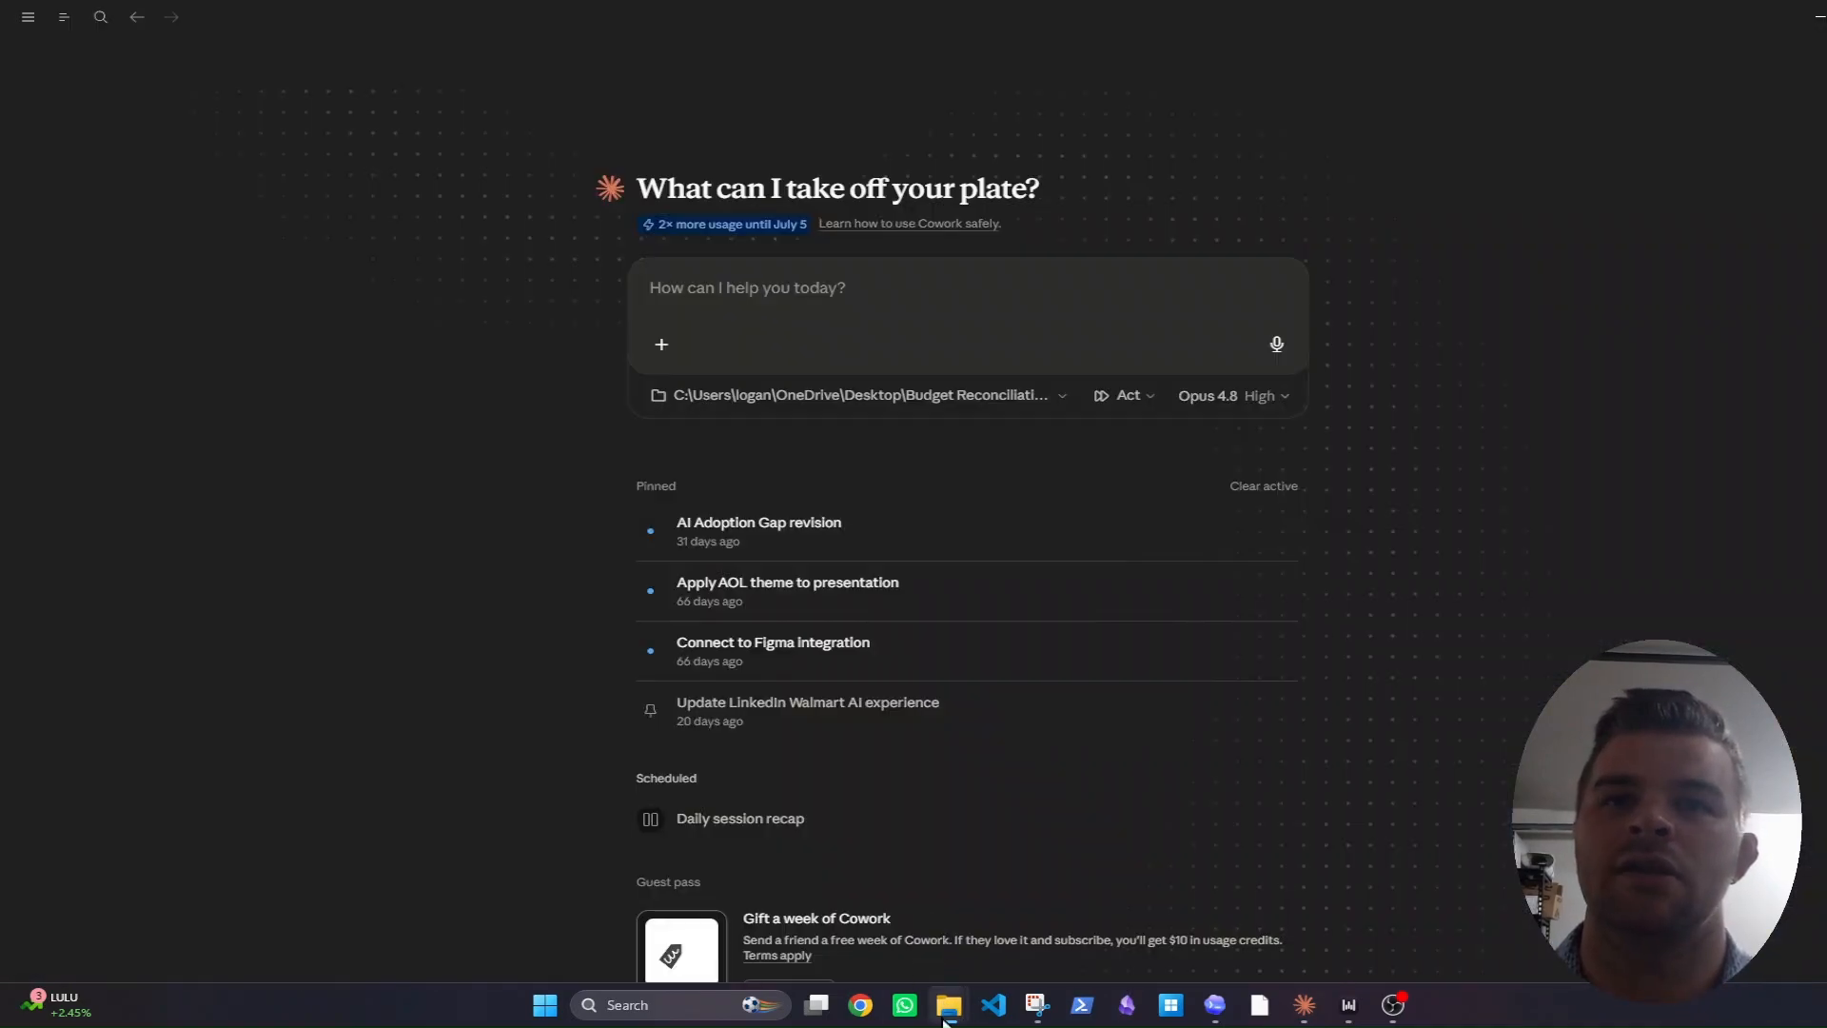
left_click(1019, 930)
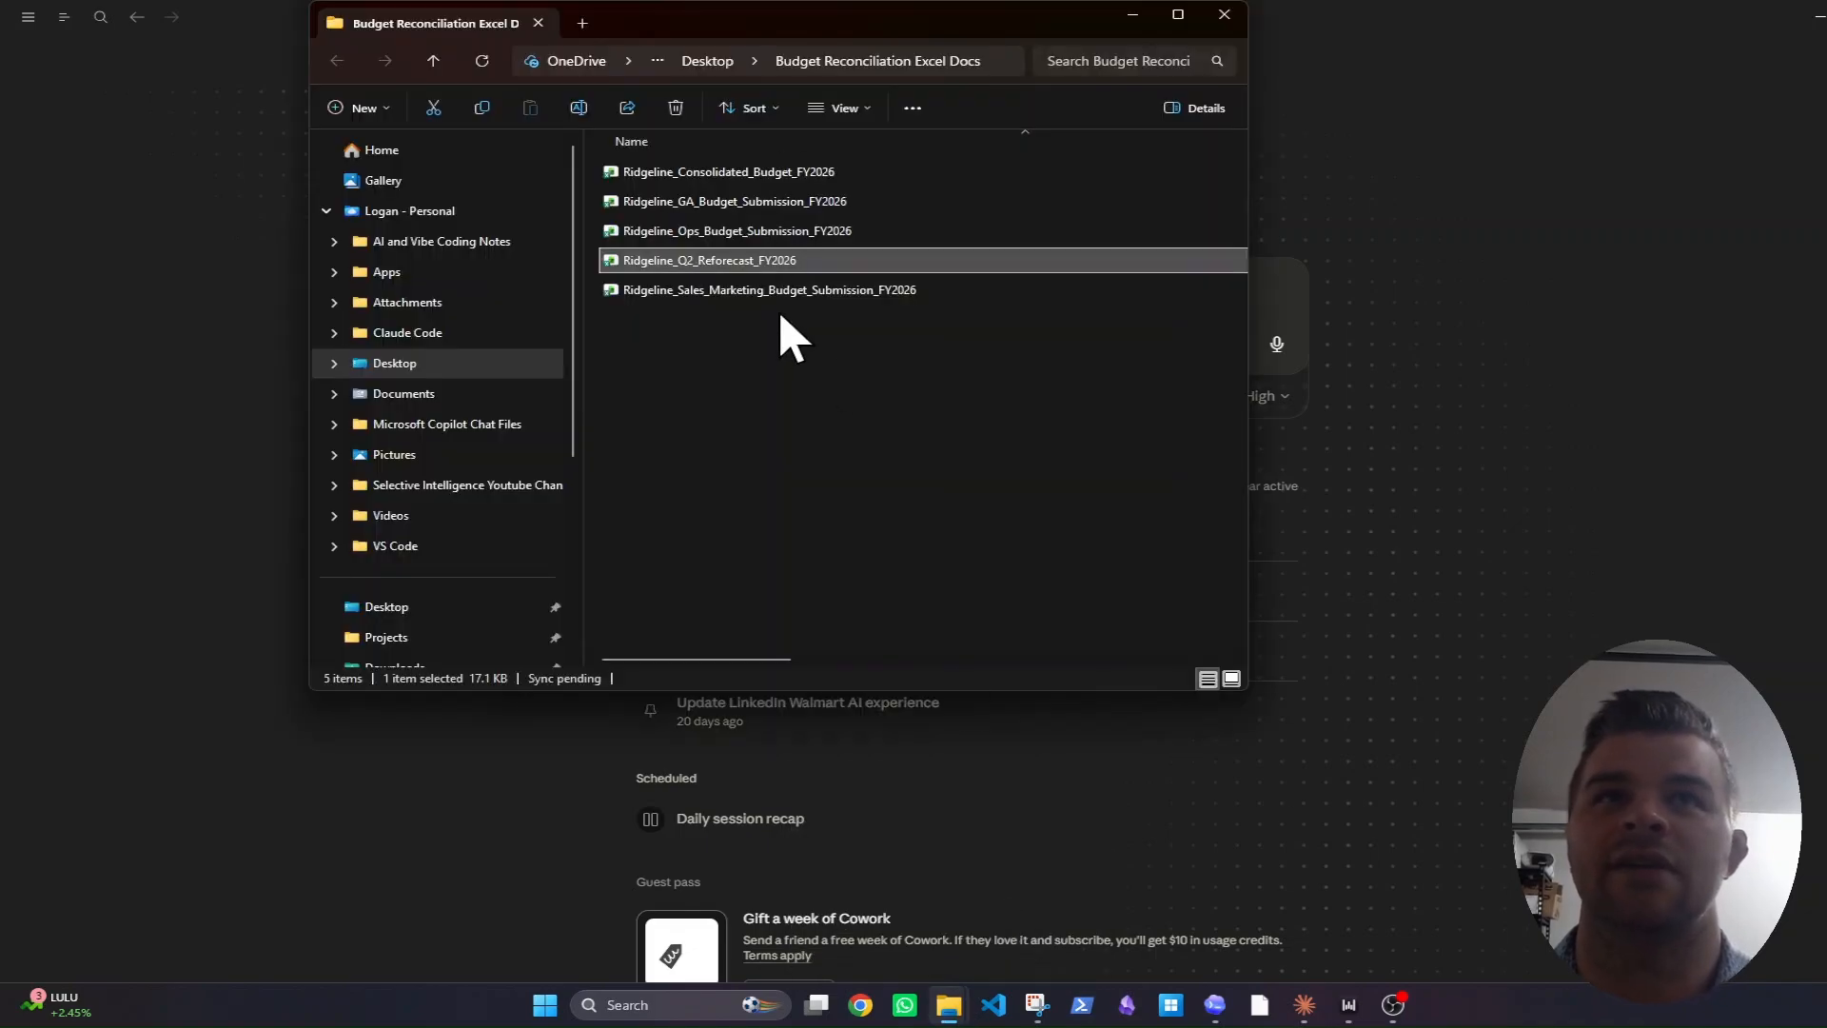
left_click(1224, 16)
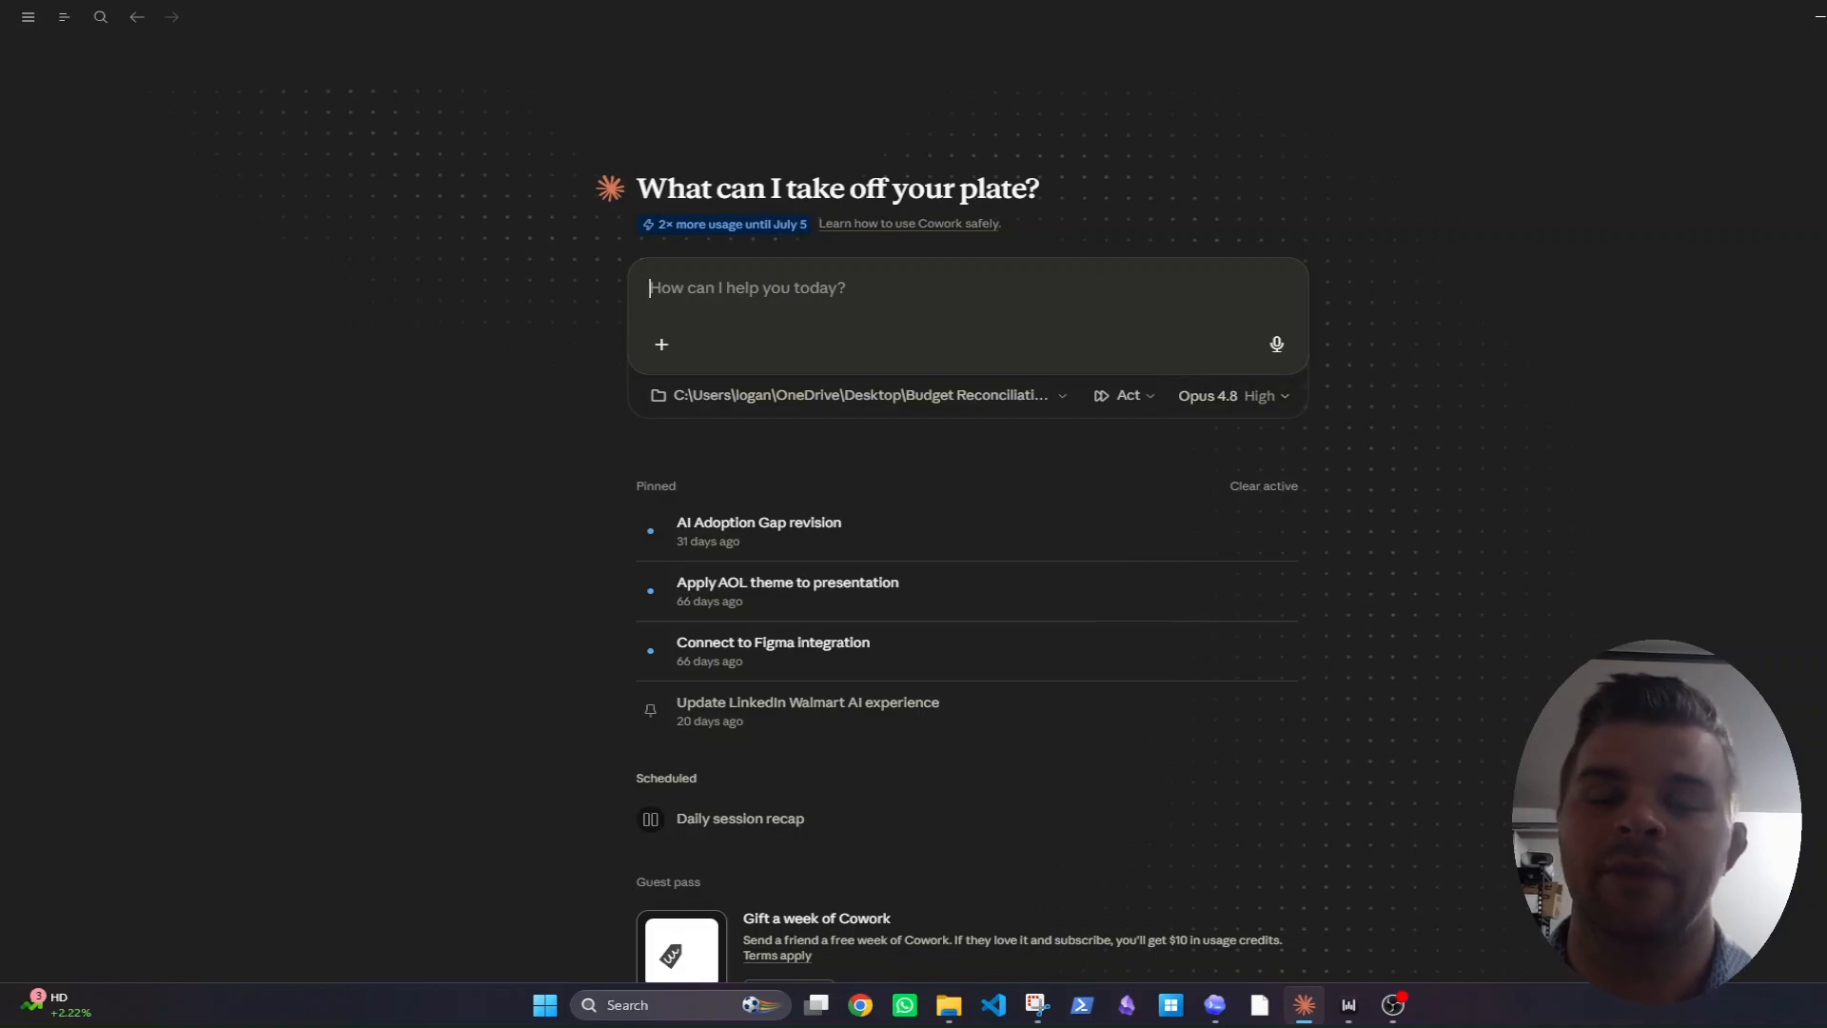
Write the prompt "Compare the submitted budgets to the consolidated budget and let me know if there are any discrepencies or things that stand out".
type("Compar")
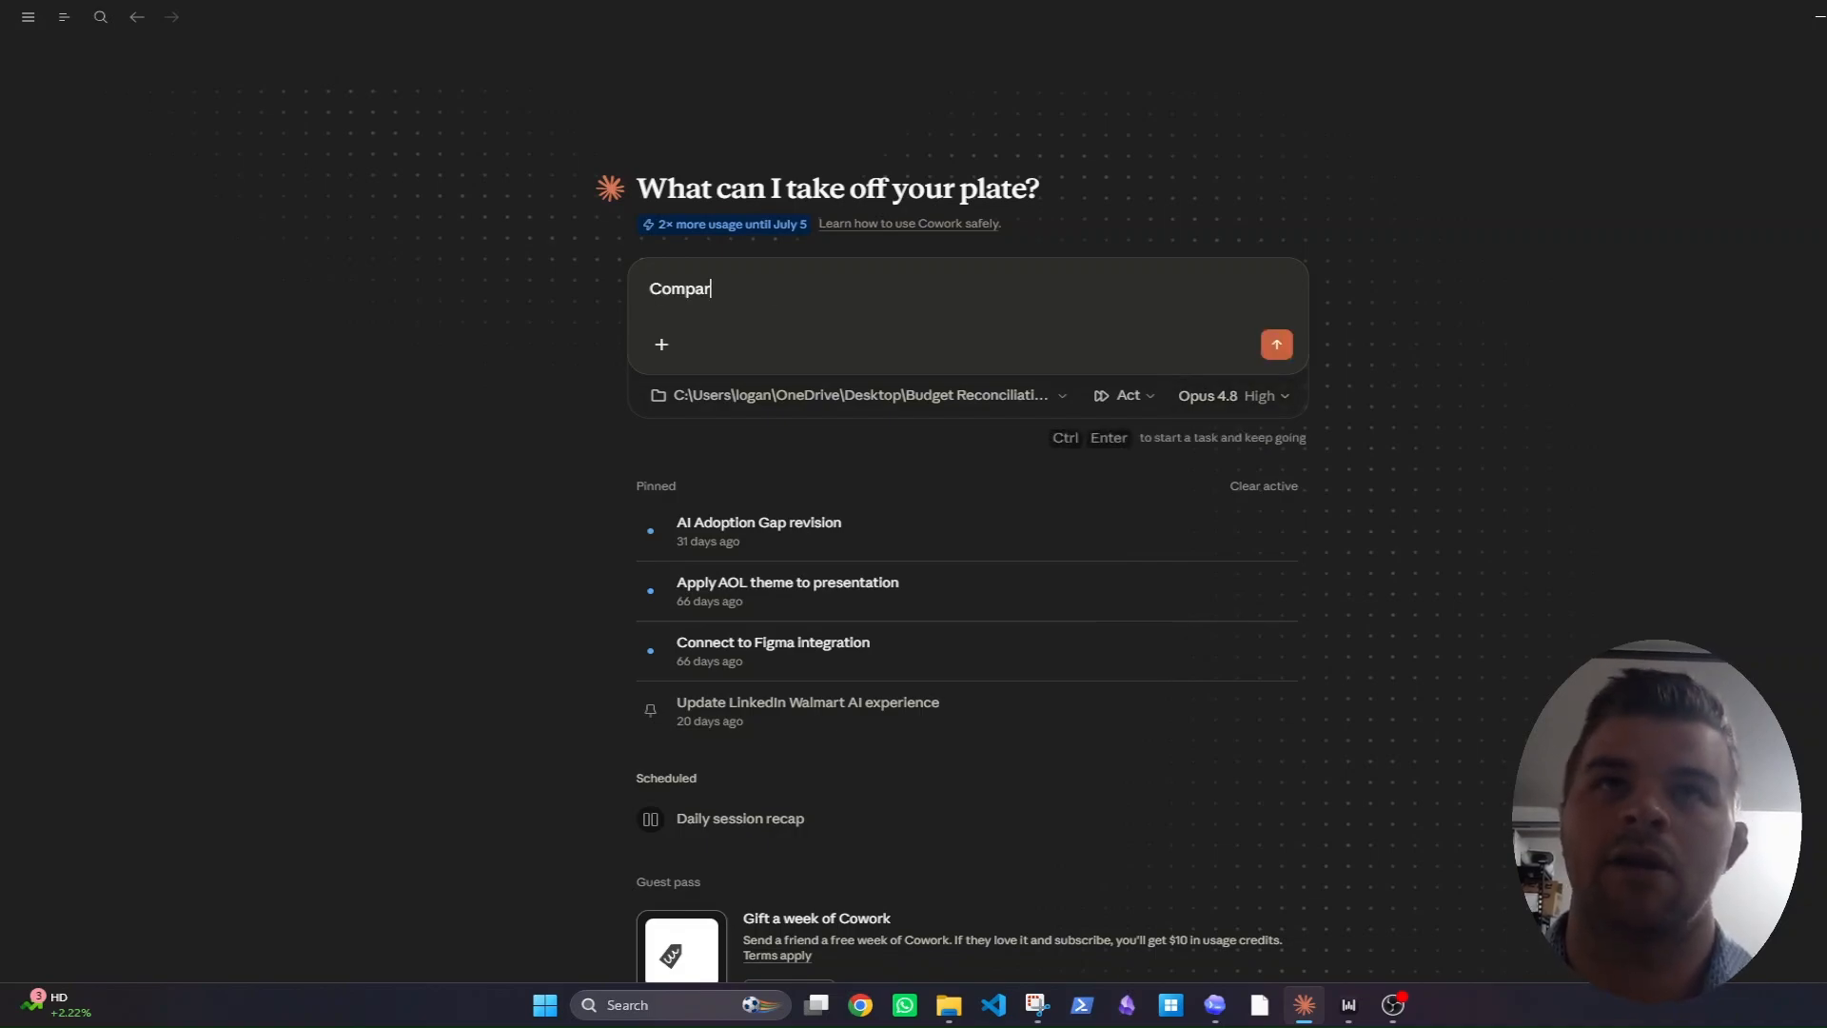
type("e the submit")
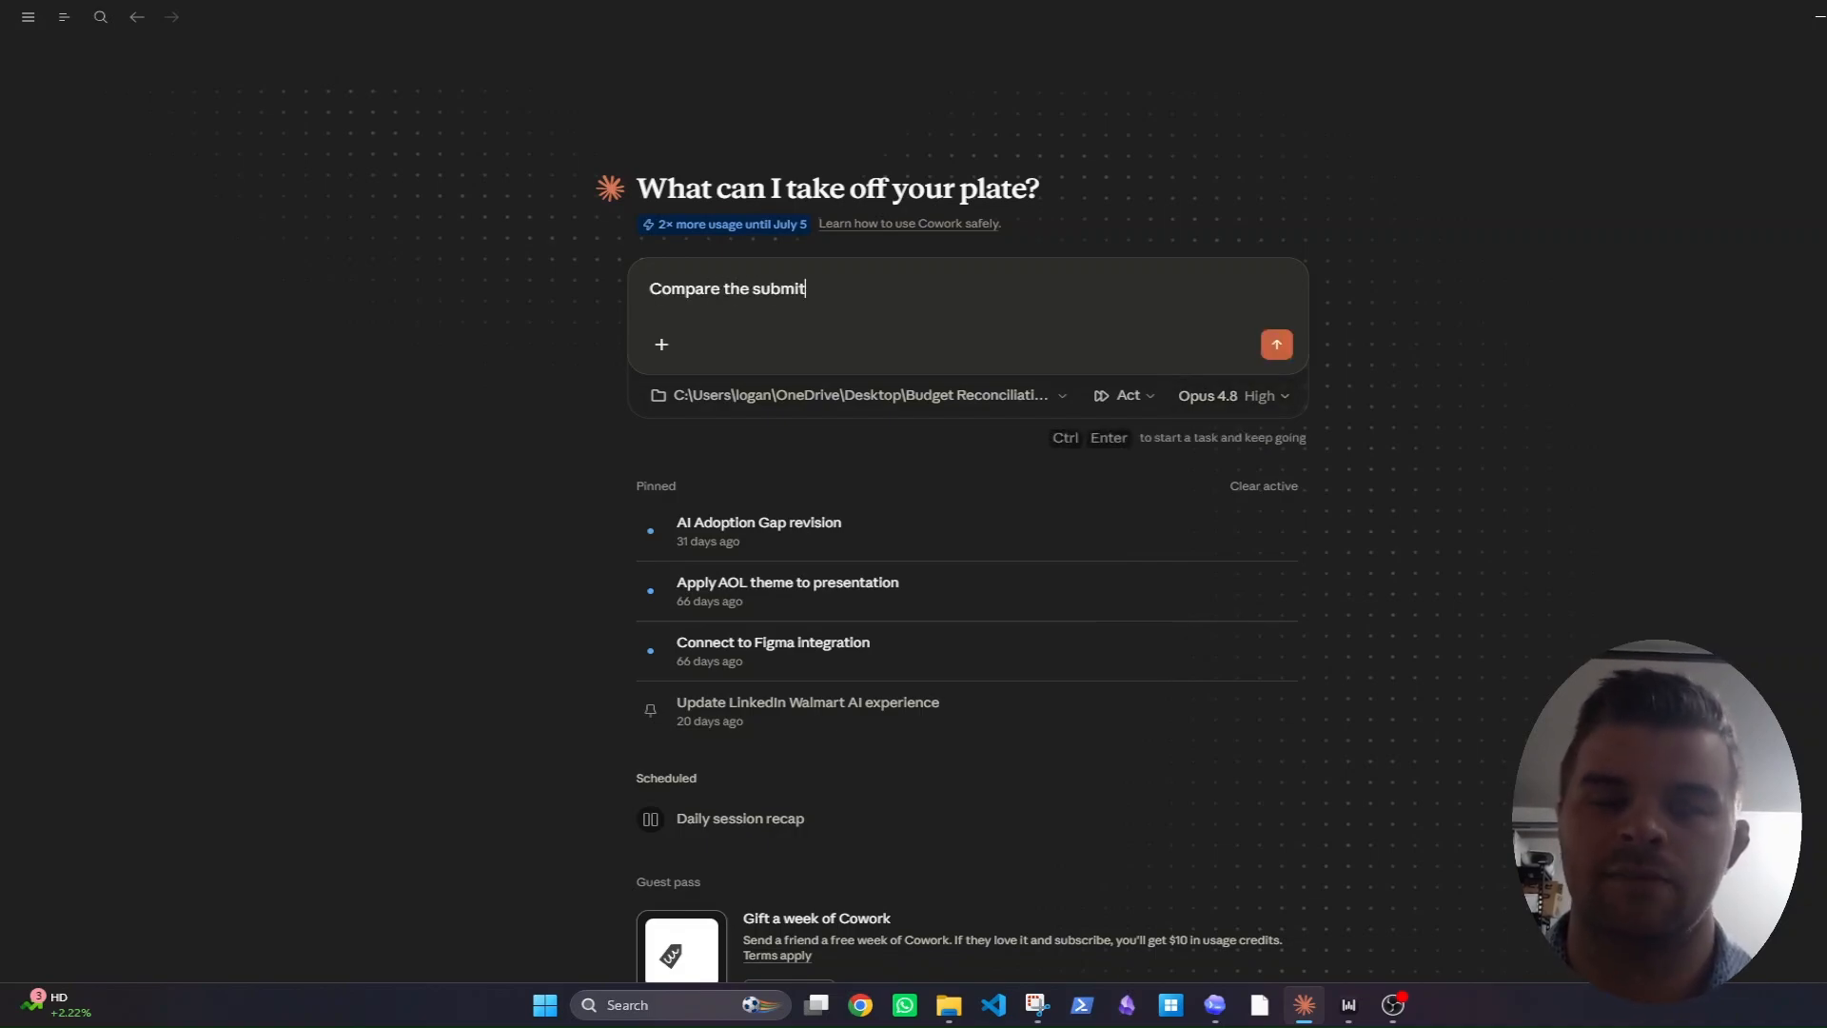
type("ted budgets")
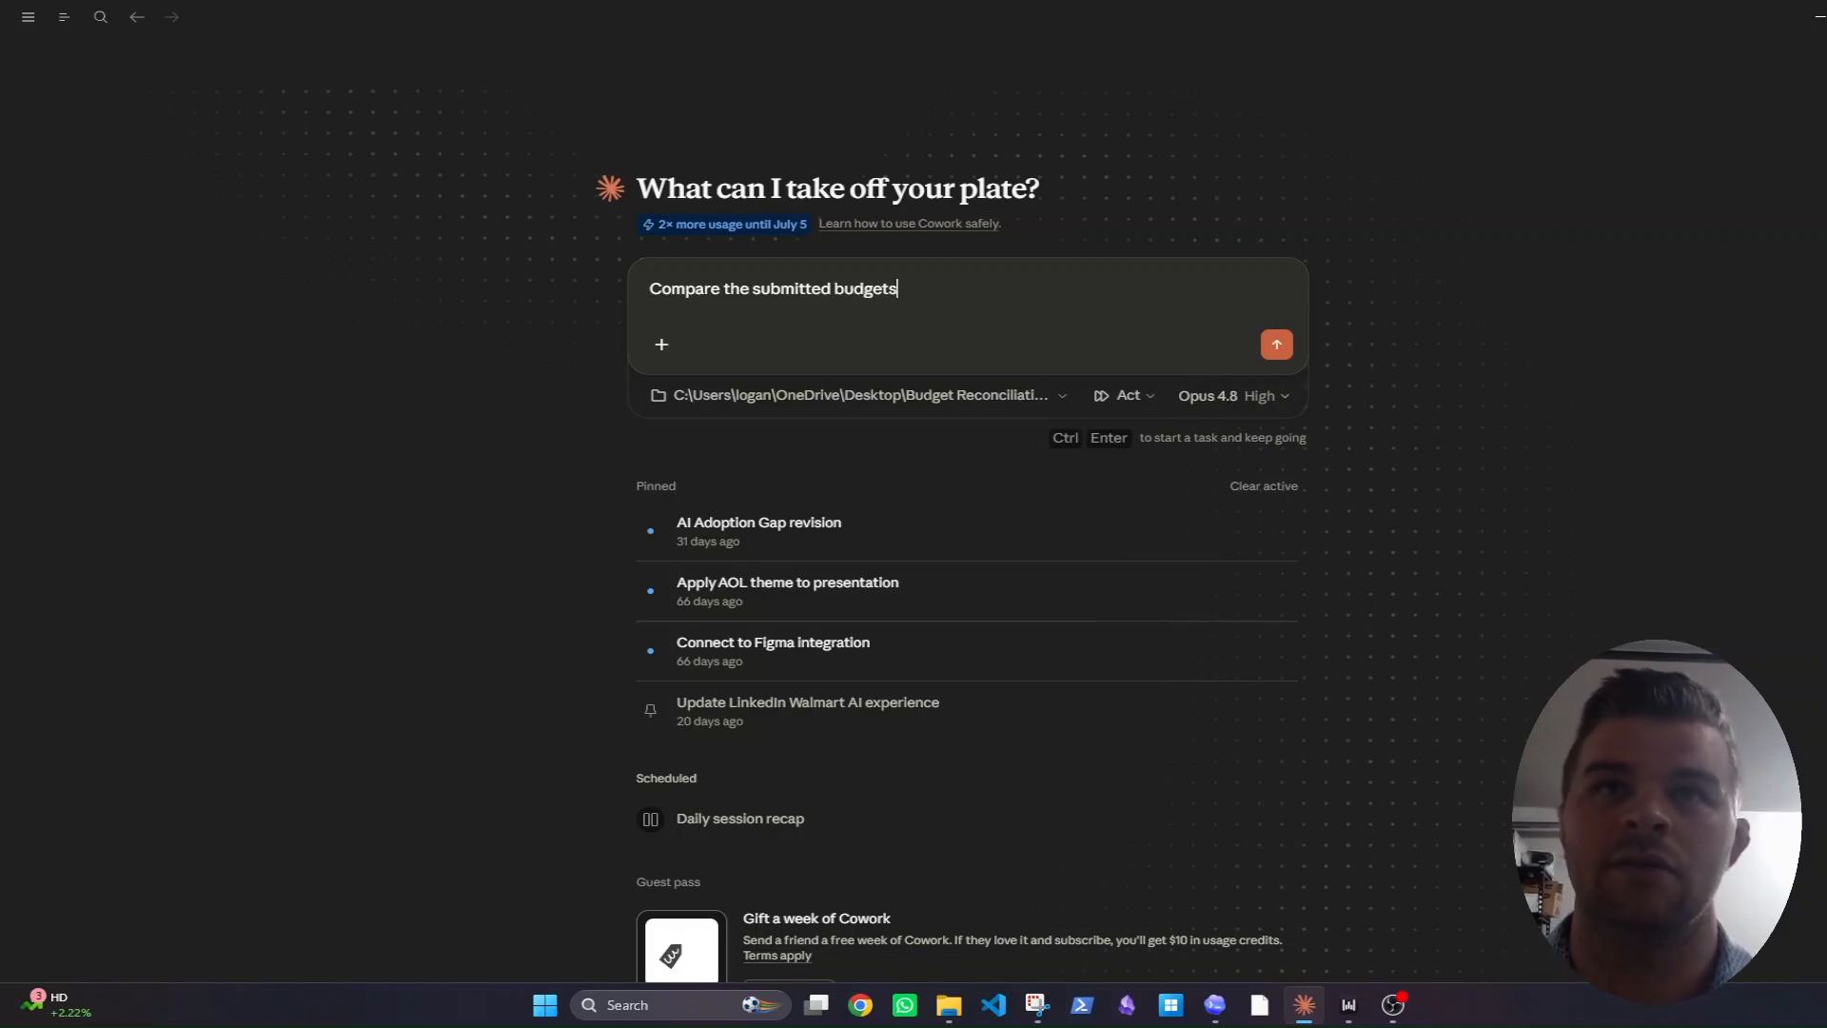
type(" to the consolid")
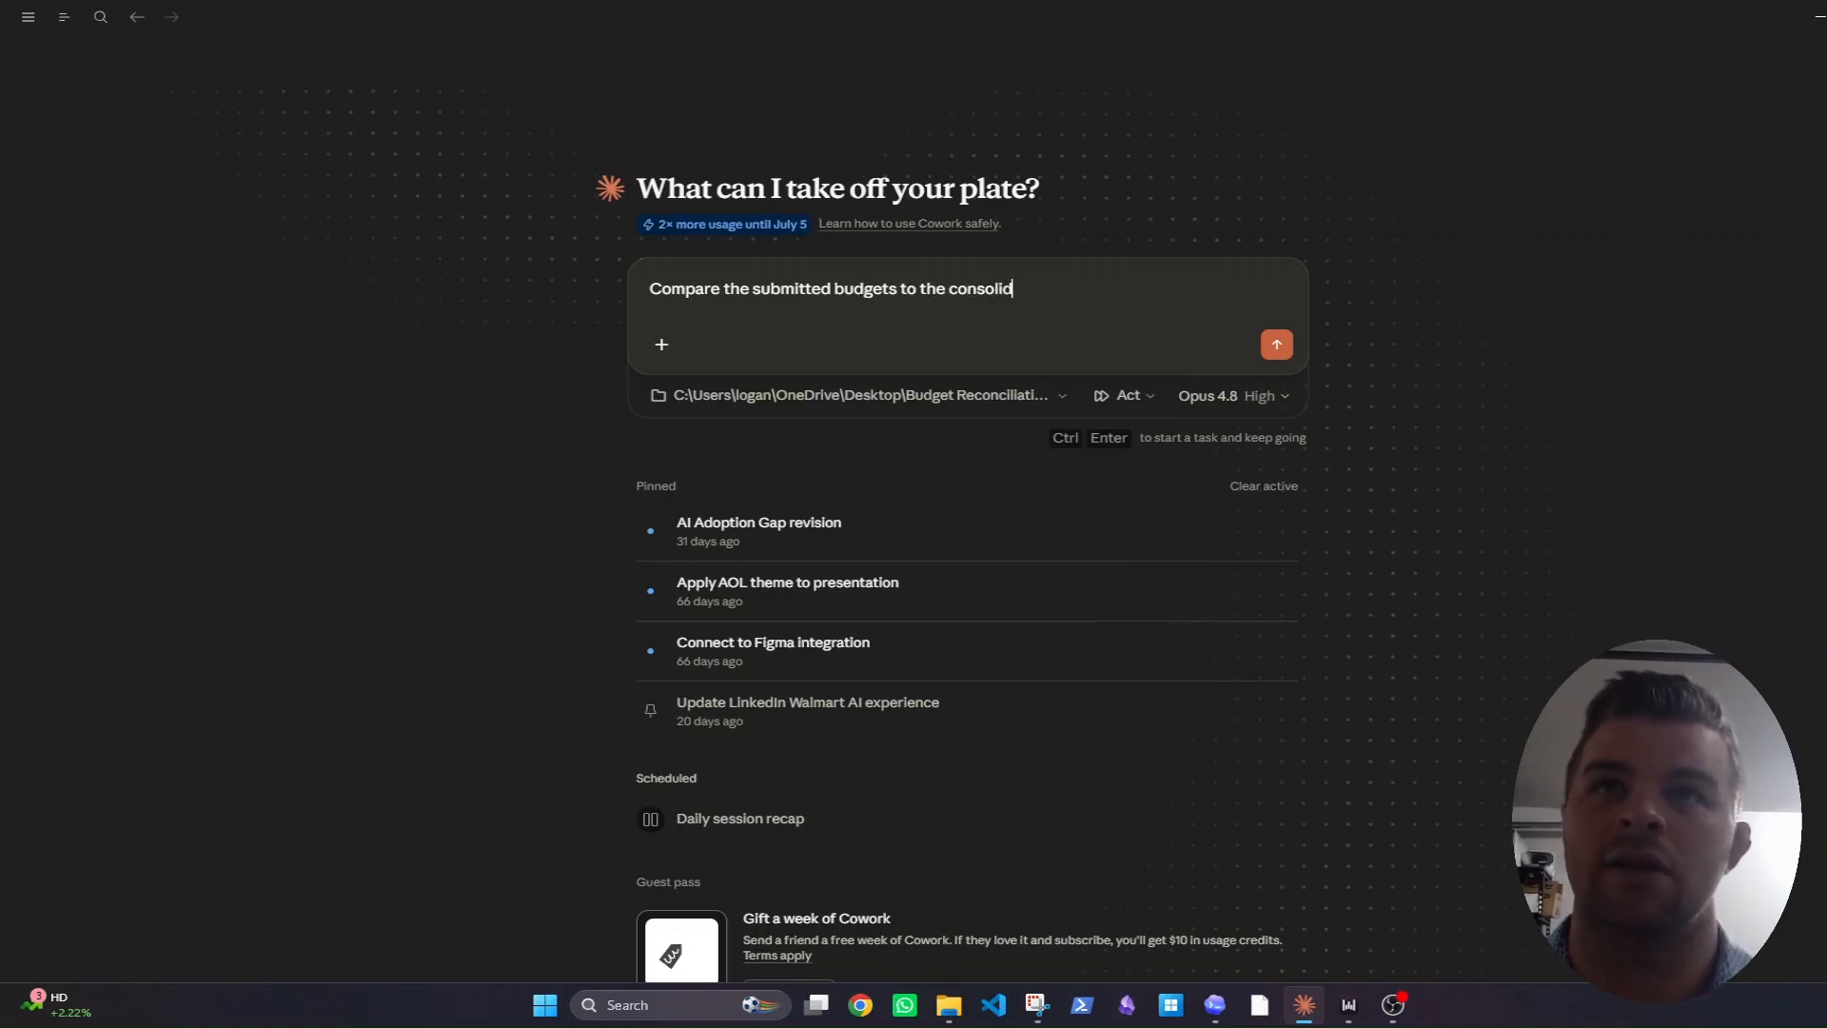
type("ated budge")
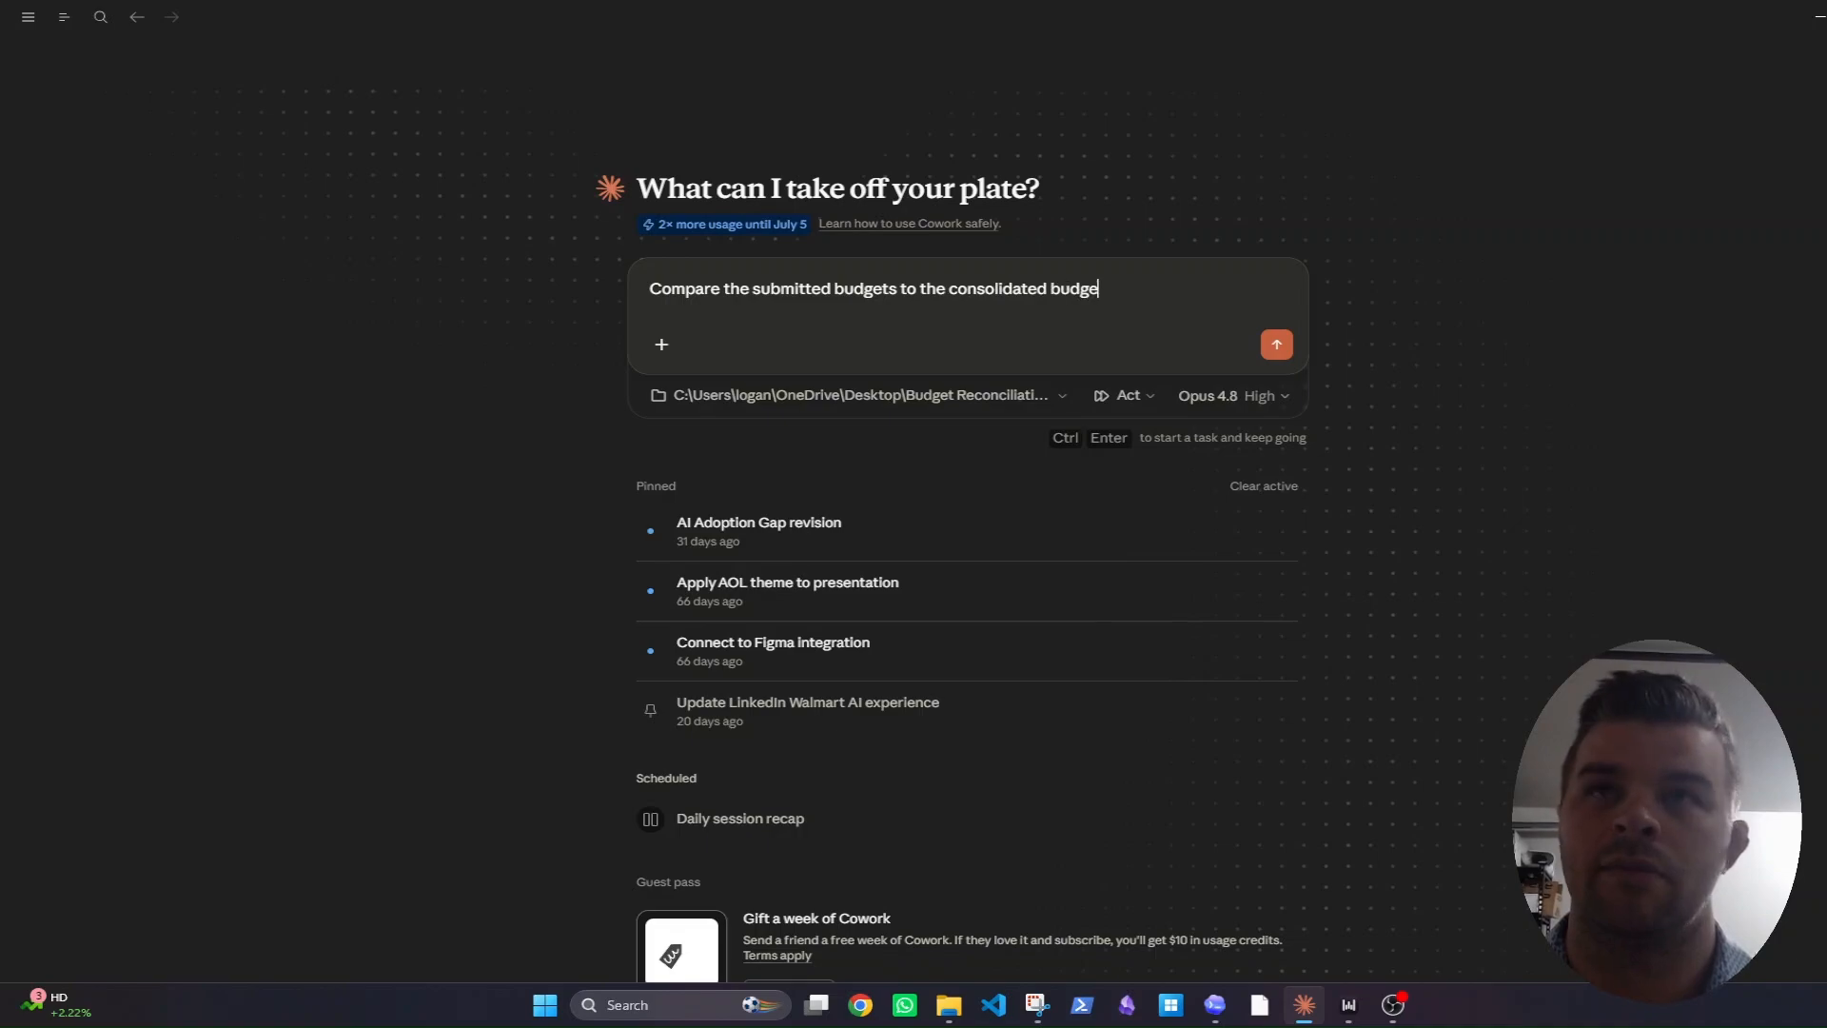
type("t and ")
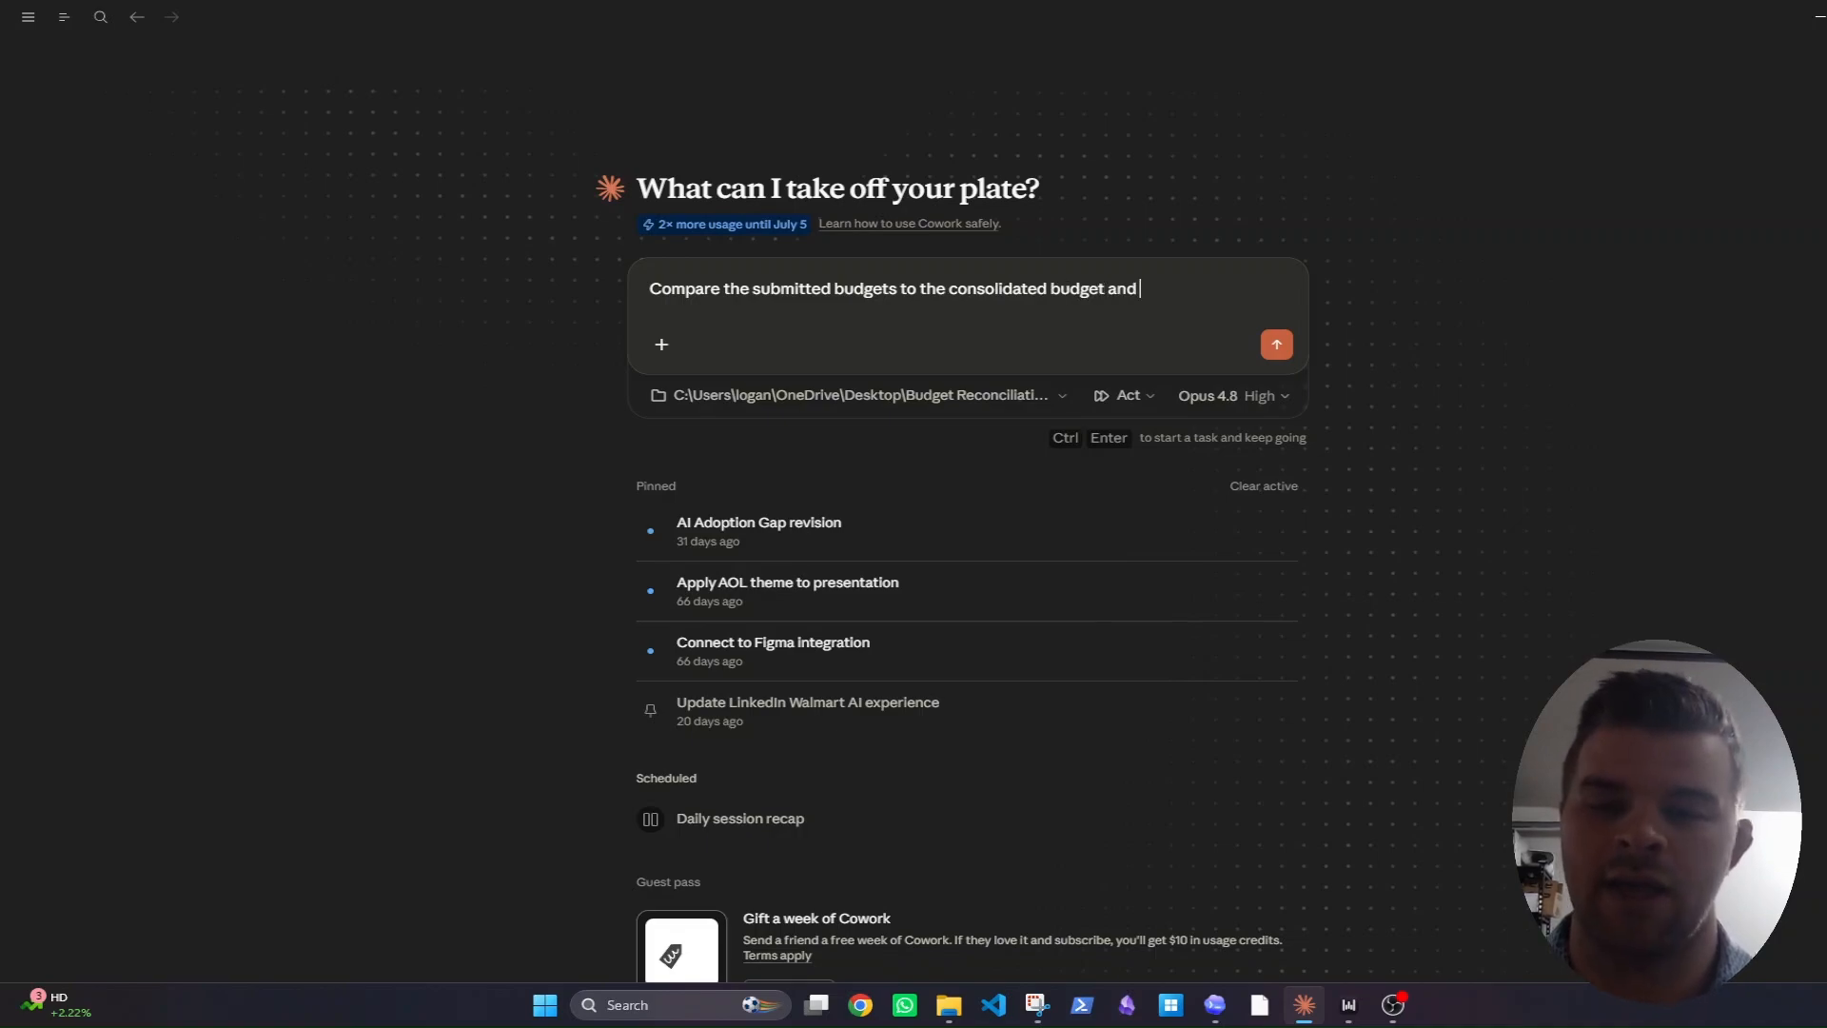
type("let me know")
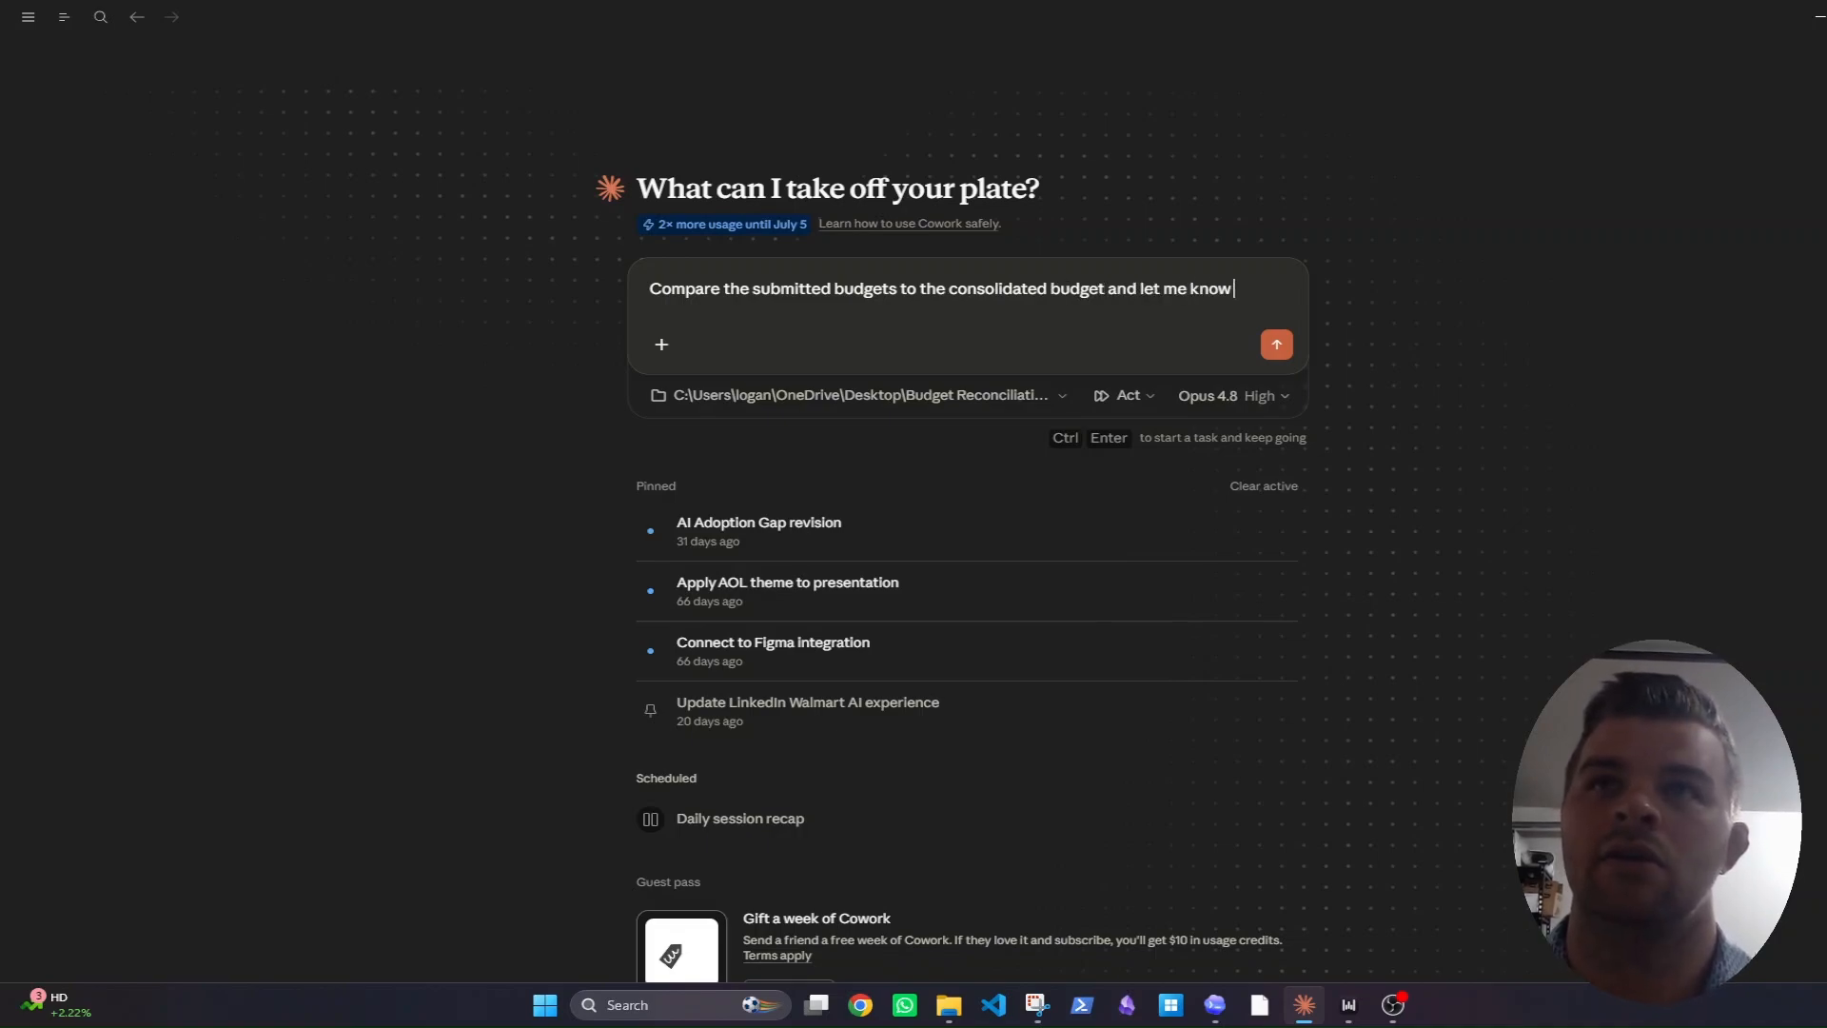
type(" if there are any ")
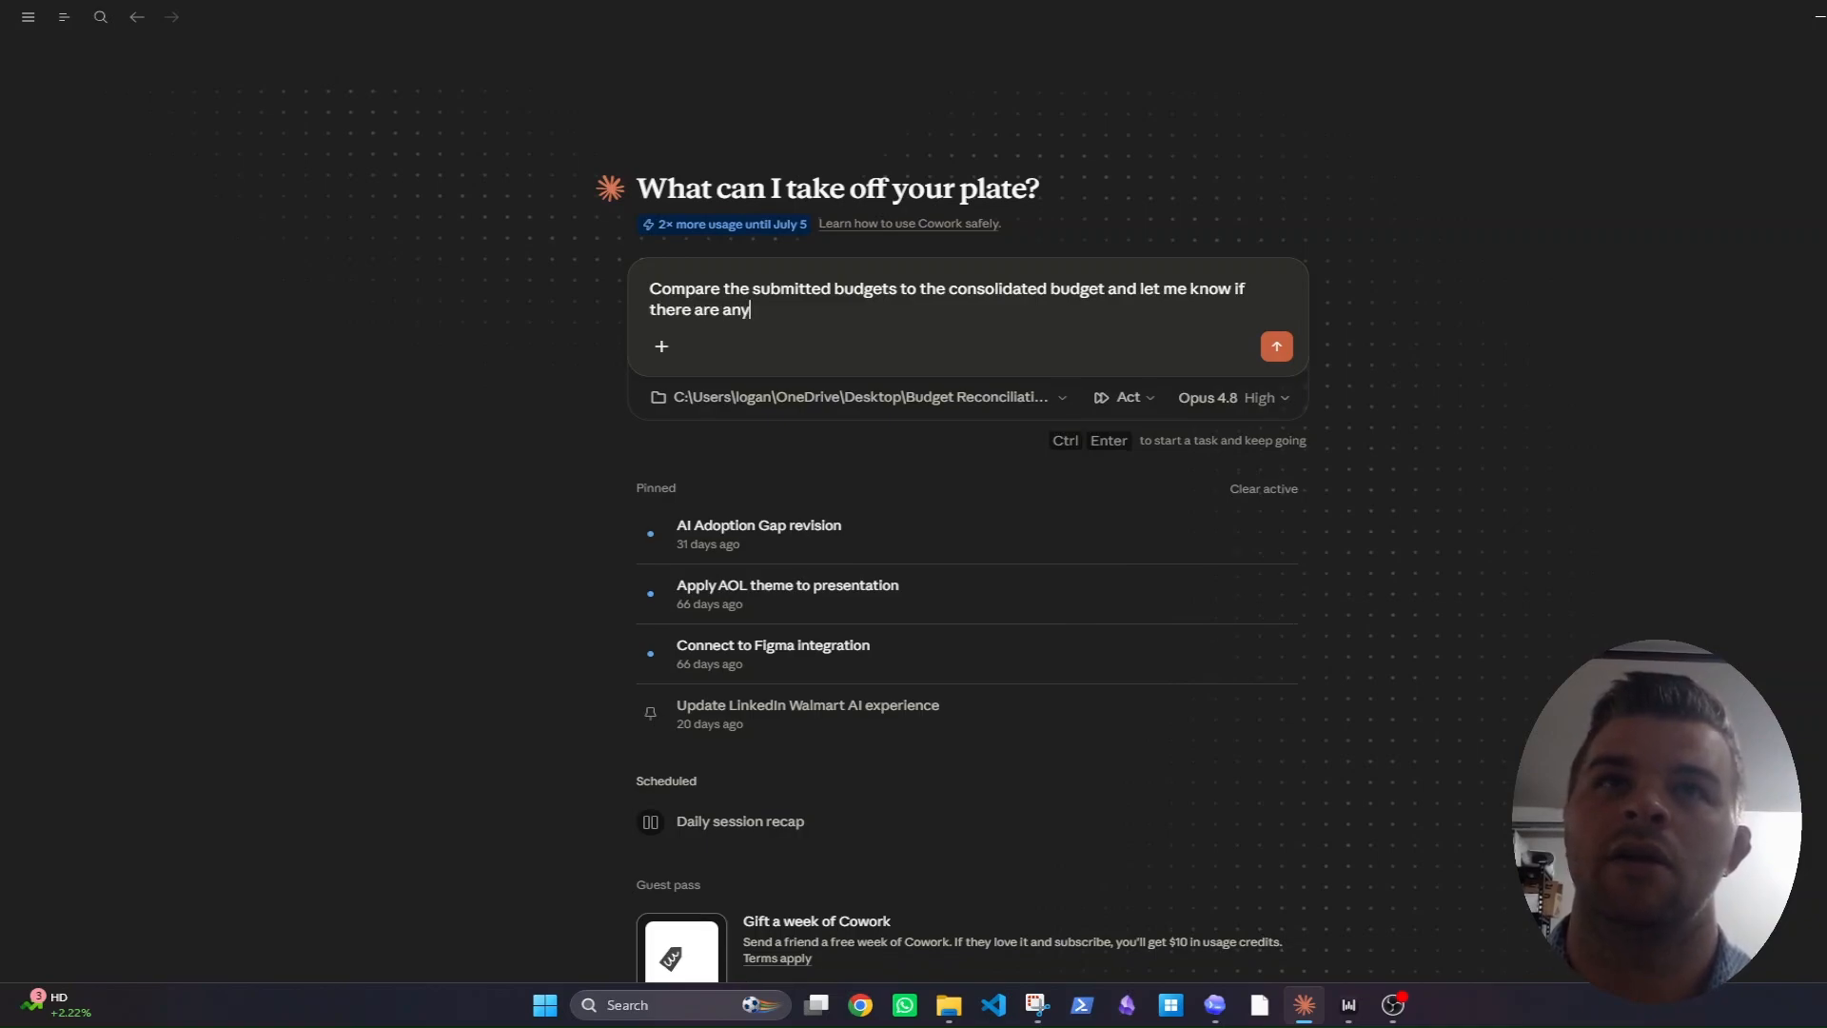
type("discrepen")
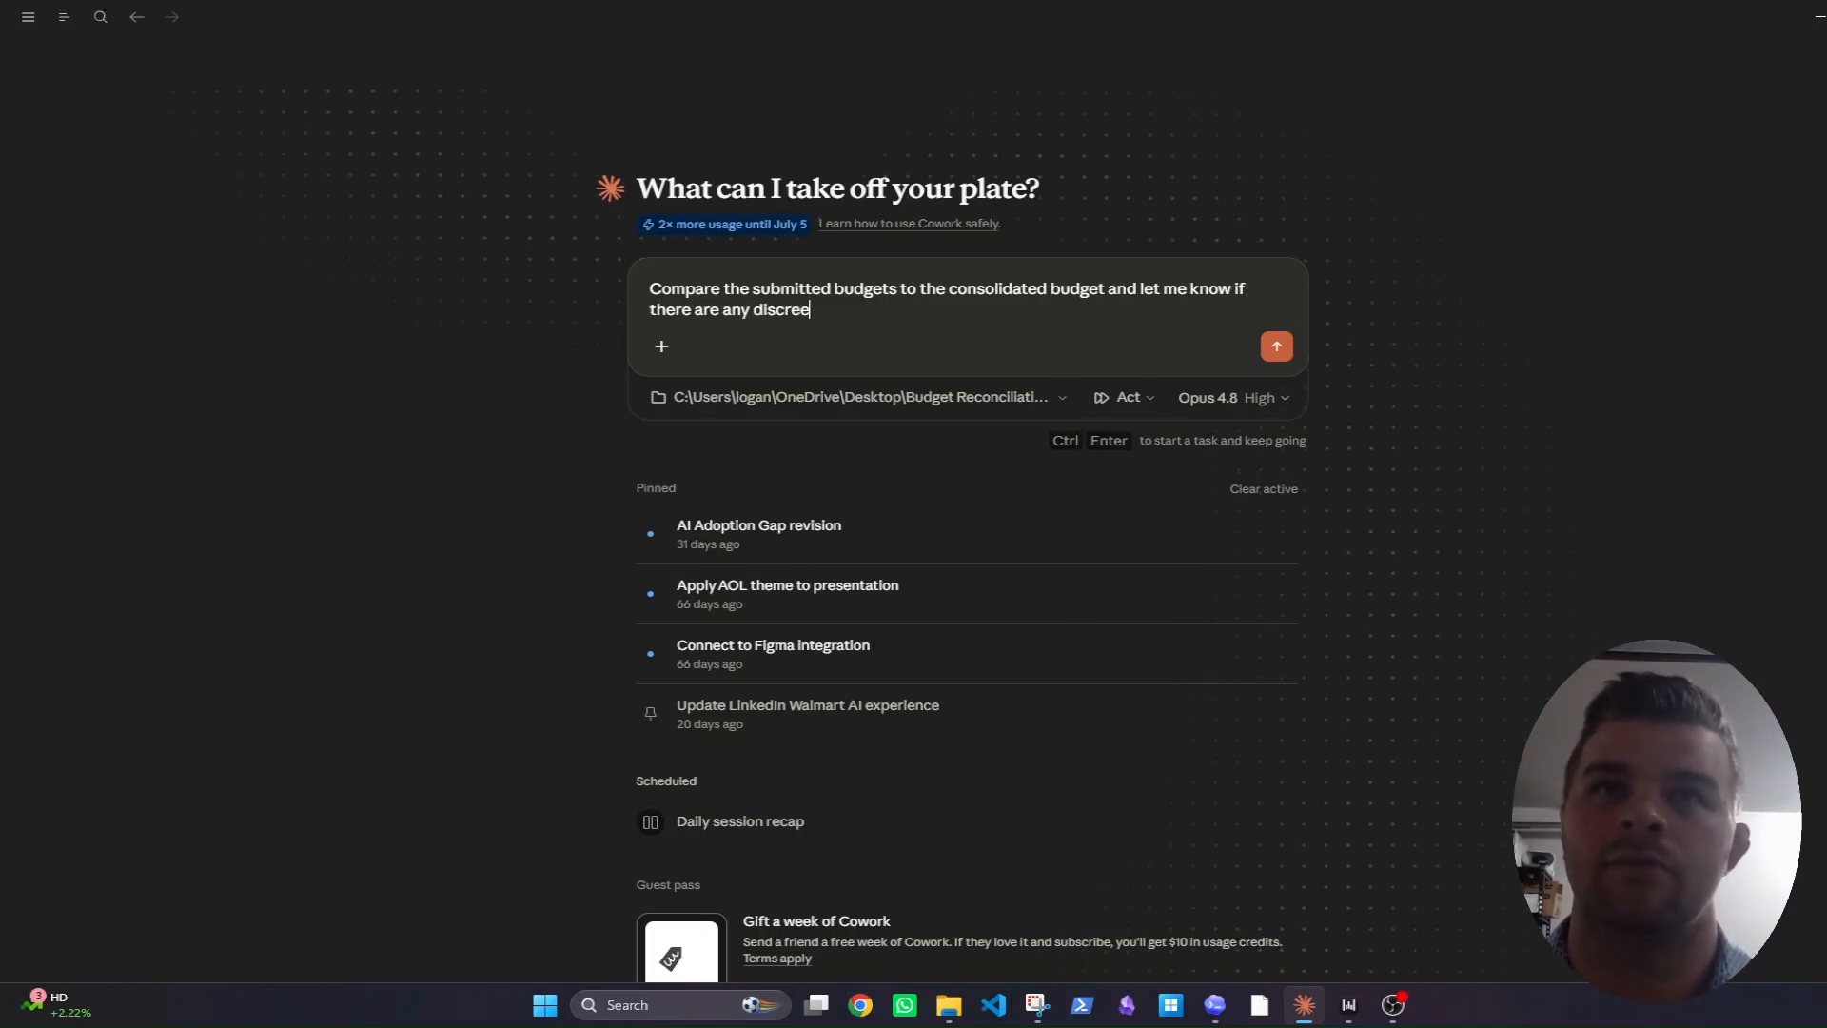
type("cies or t")
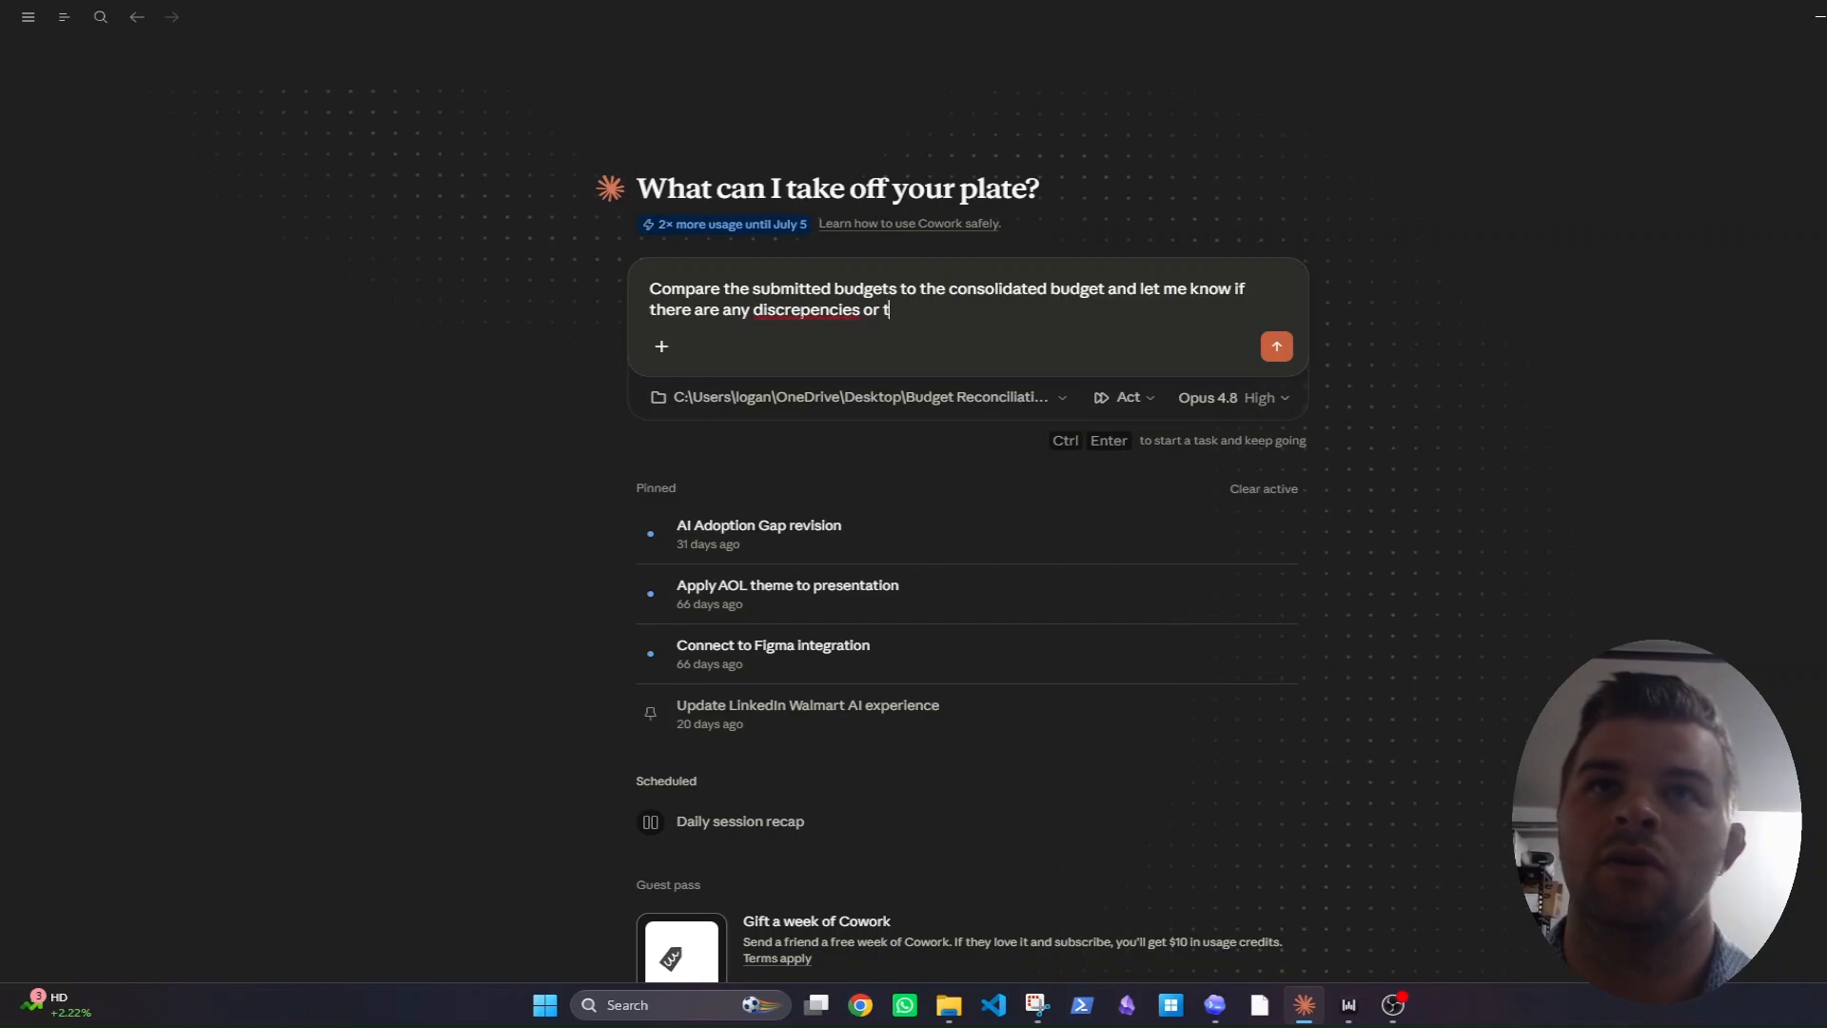
type("hings that stand out")
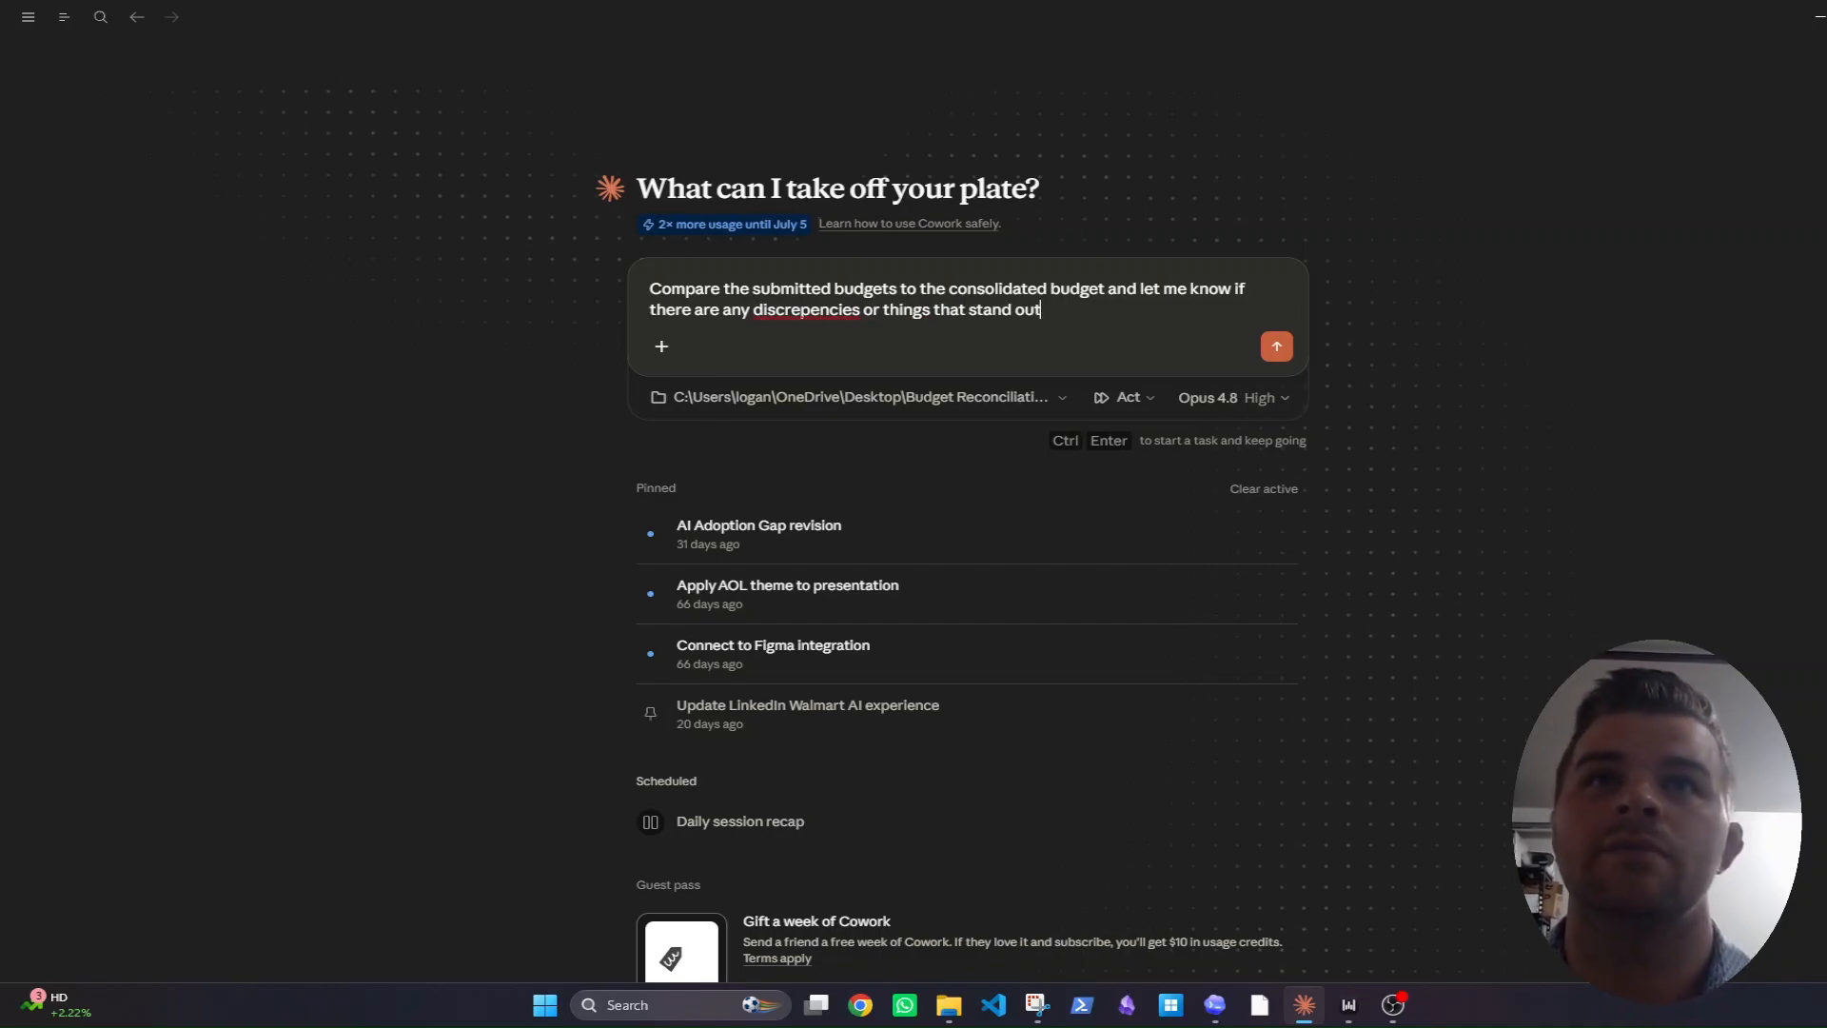
Correct the misspelled word in the prompt to "discrepancies" and send the prompt.
right_click(800, 312)
left_click(790, 310)
double_click(790, 310)
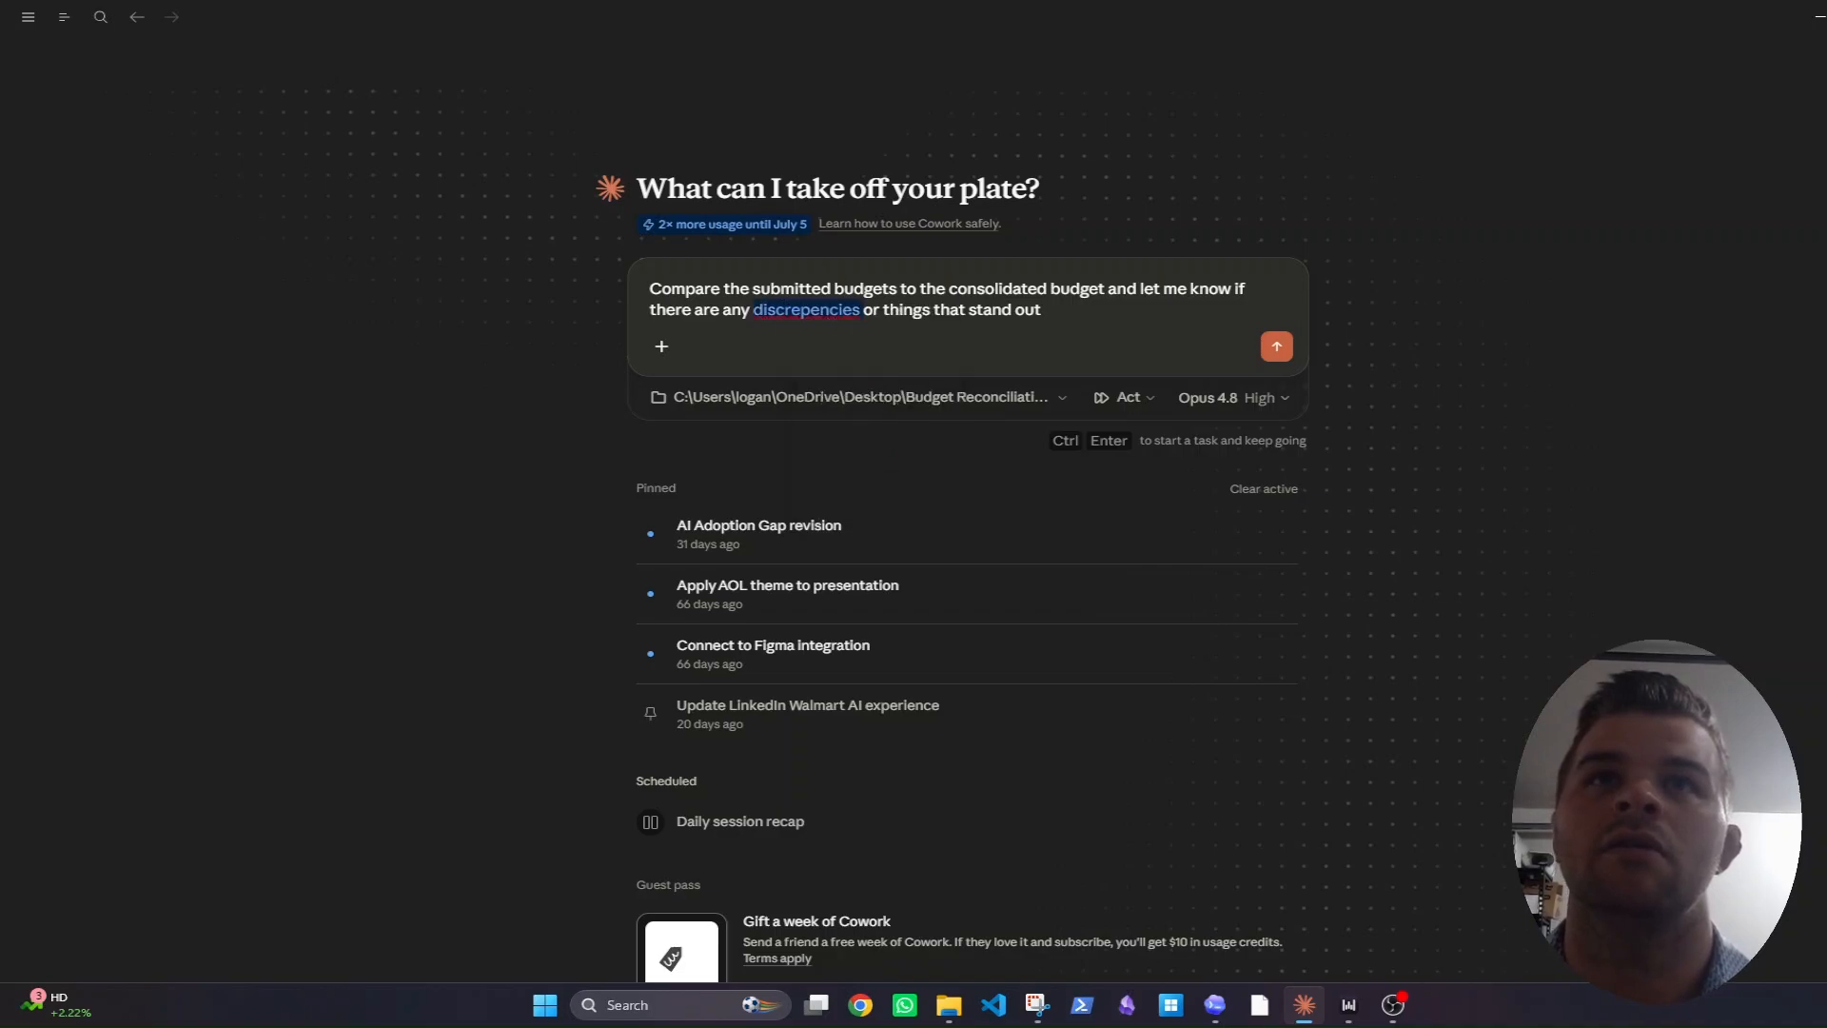
right_click(775, 311)
left_click(810, 327)
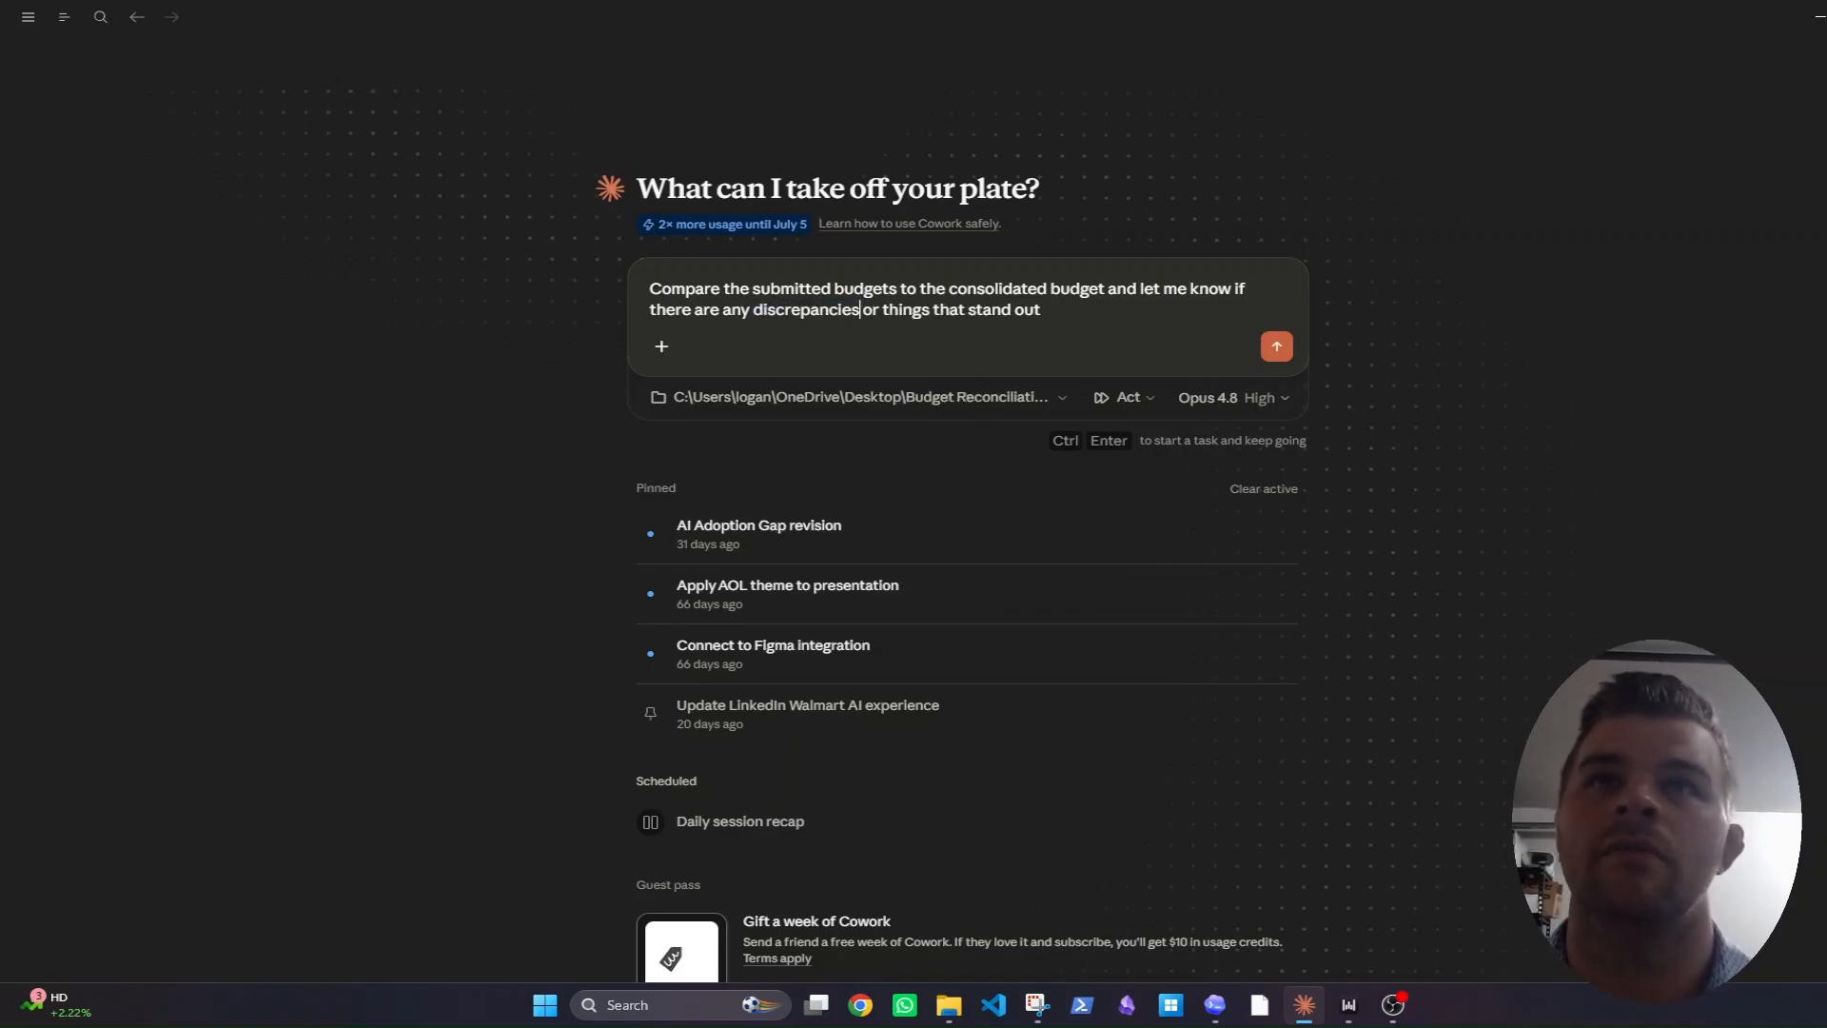
left_click(1280, 347)
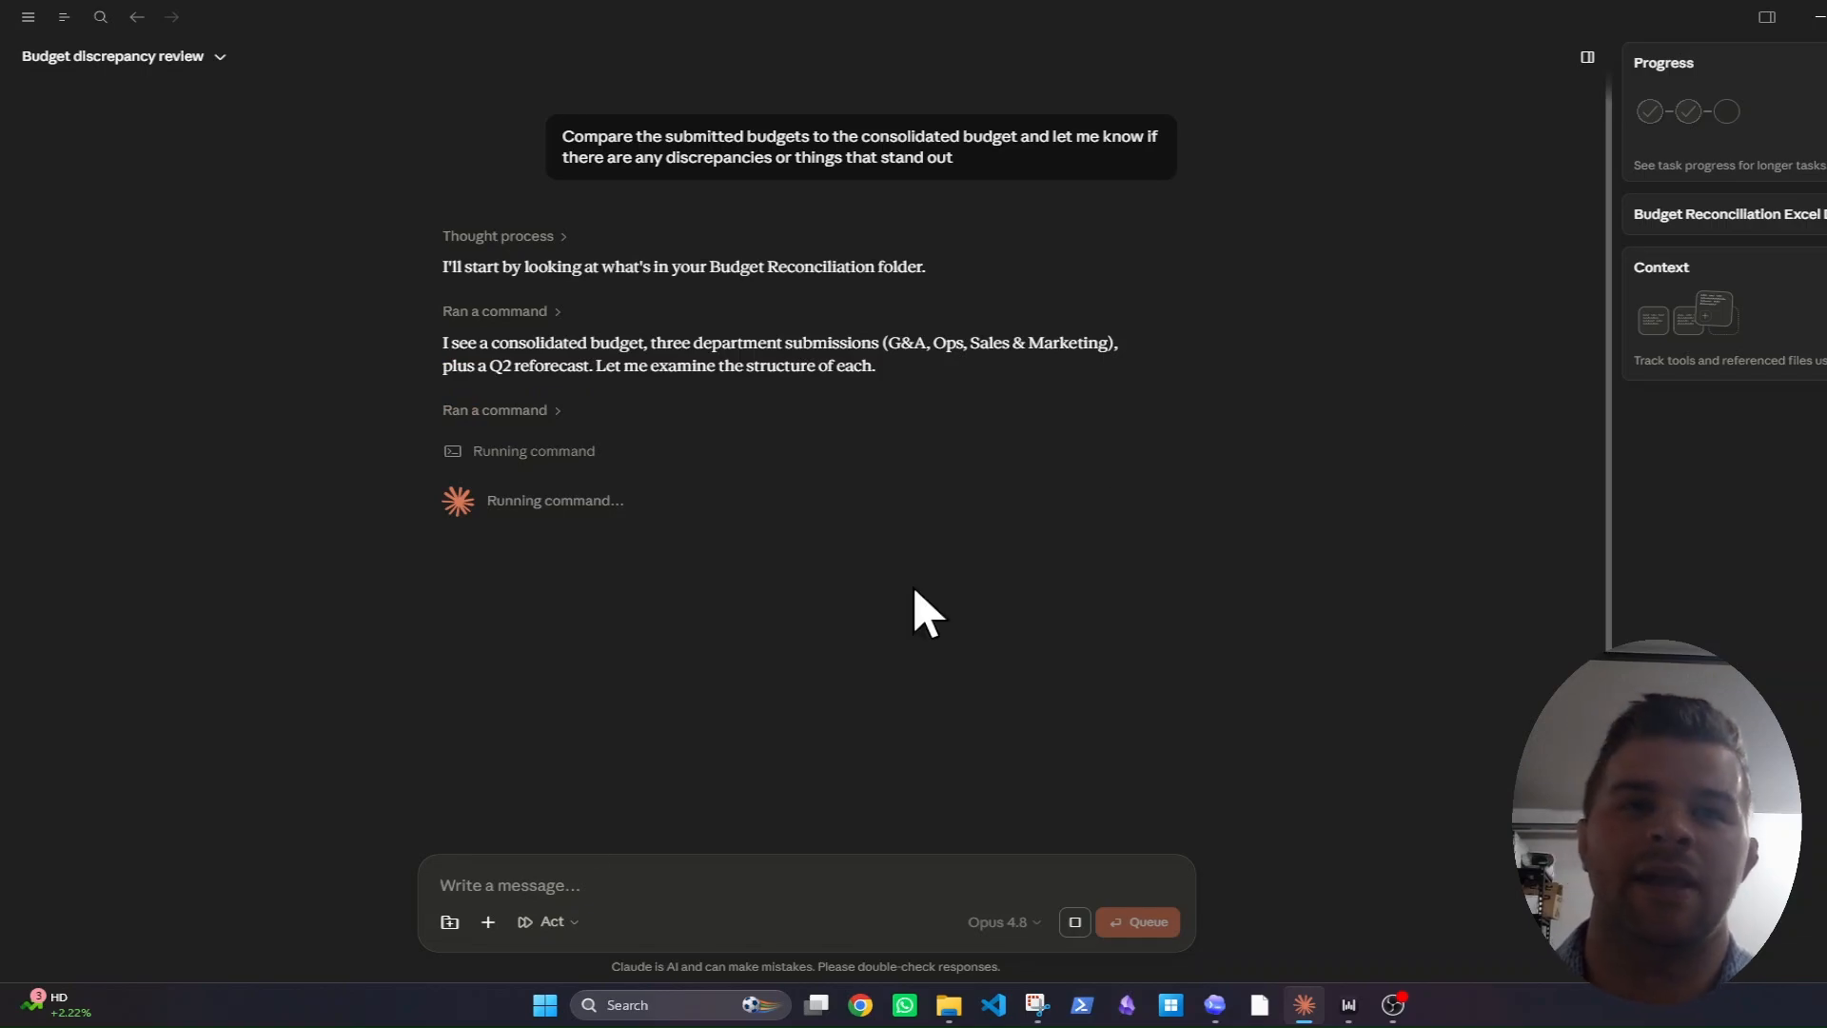
Check the session's available permission modes, and read through Claude's budget comparison reply.
left_click(565, 925)
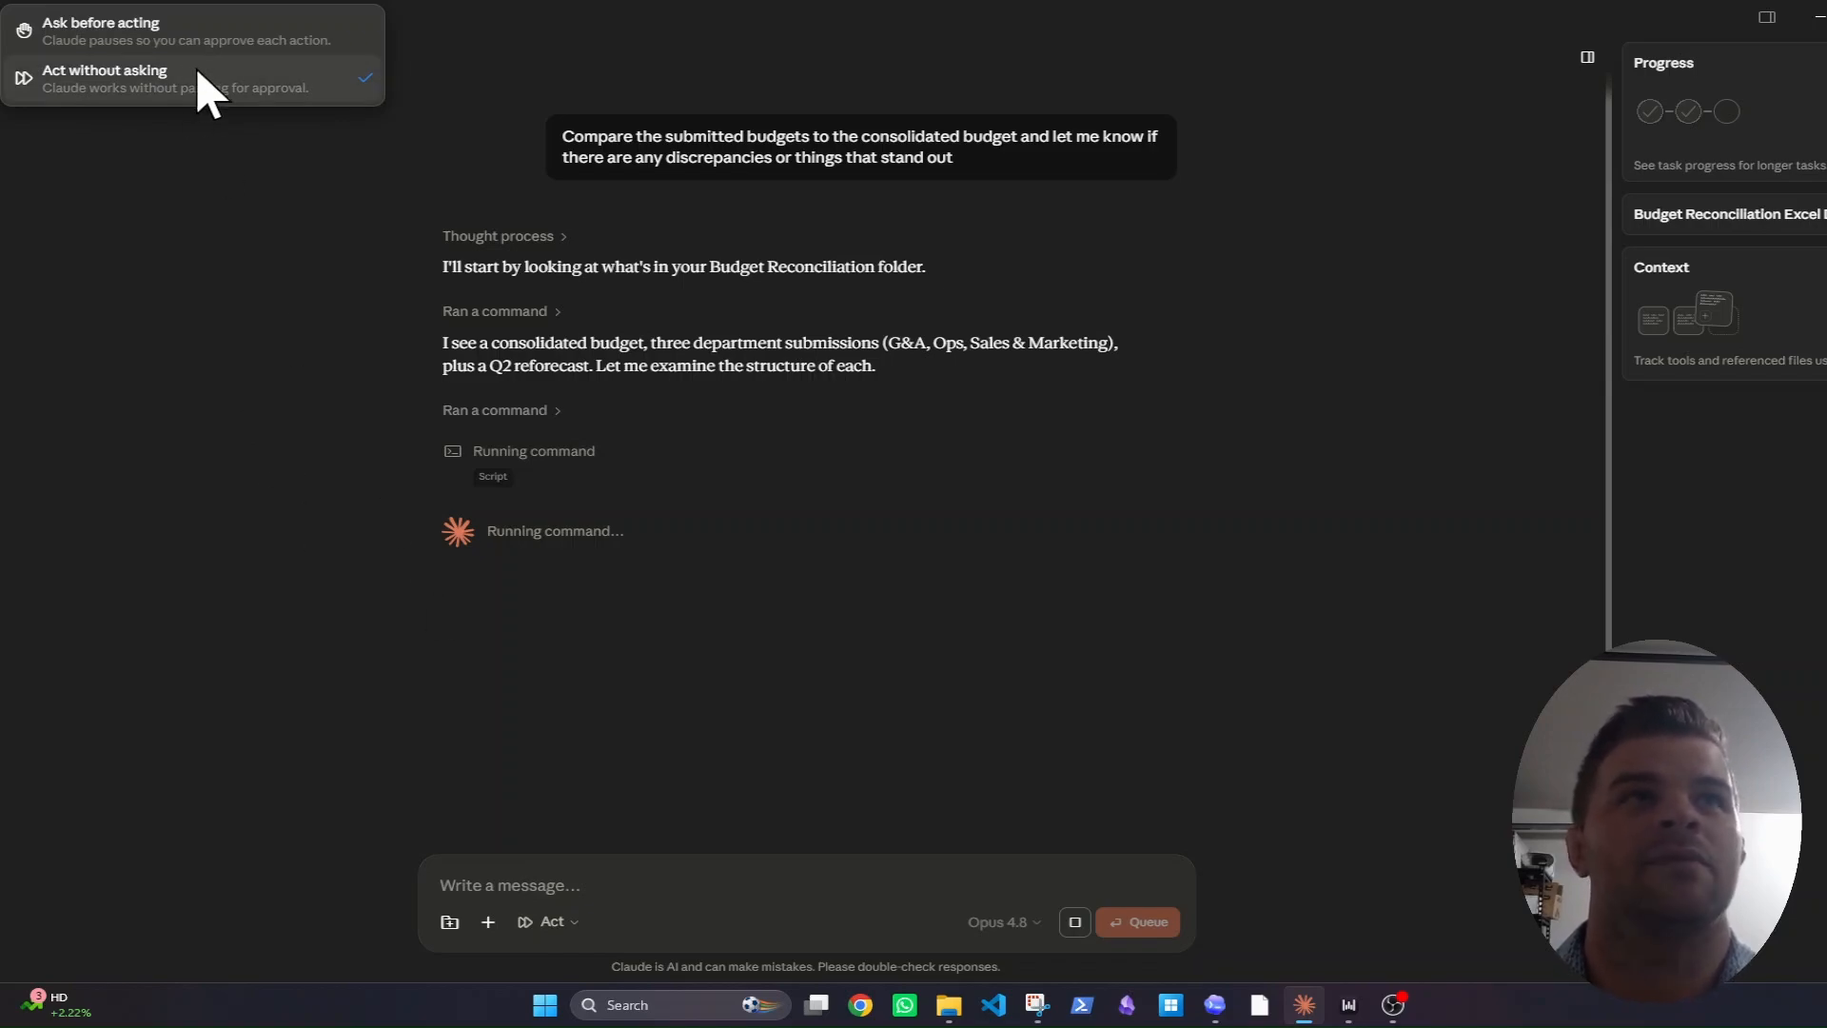
left_click(762, 894)
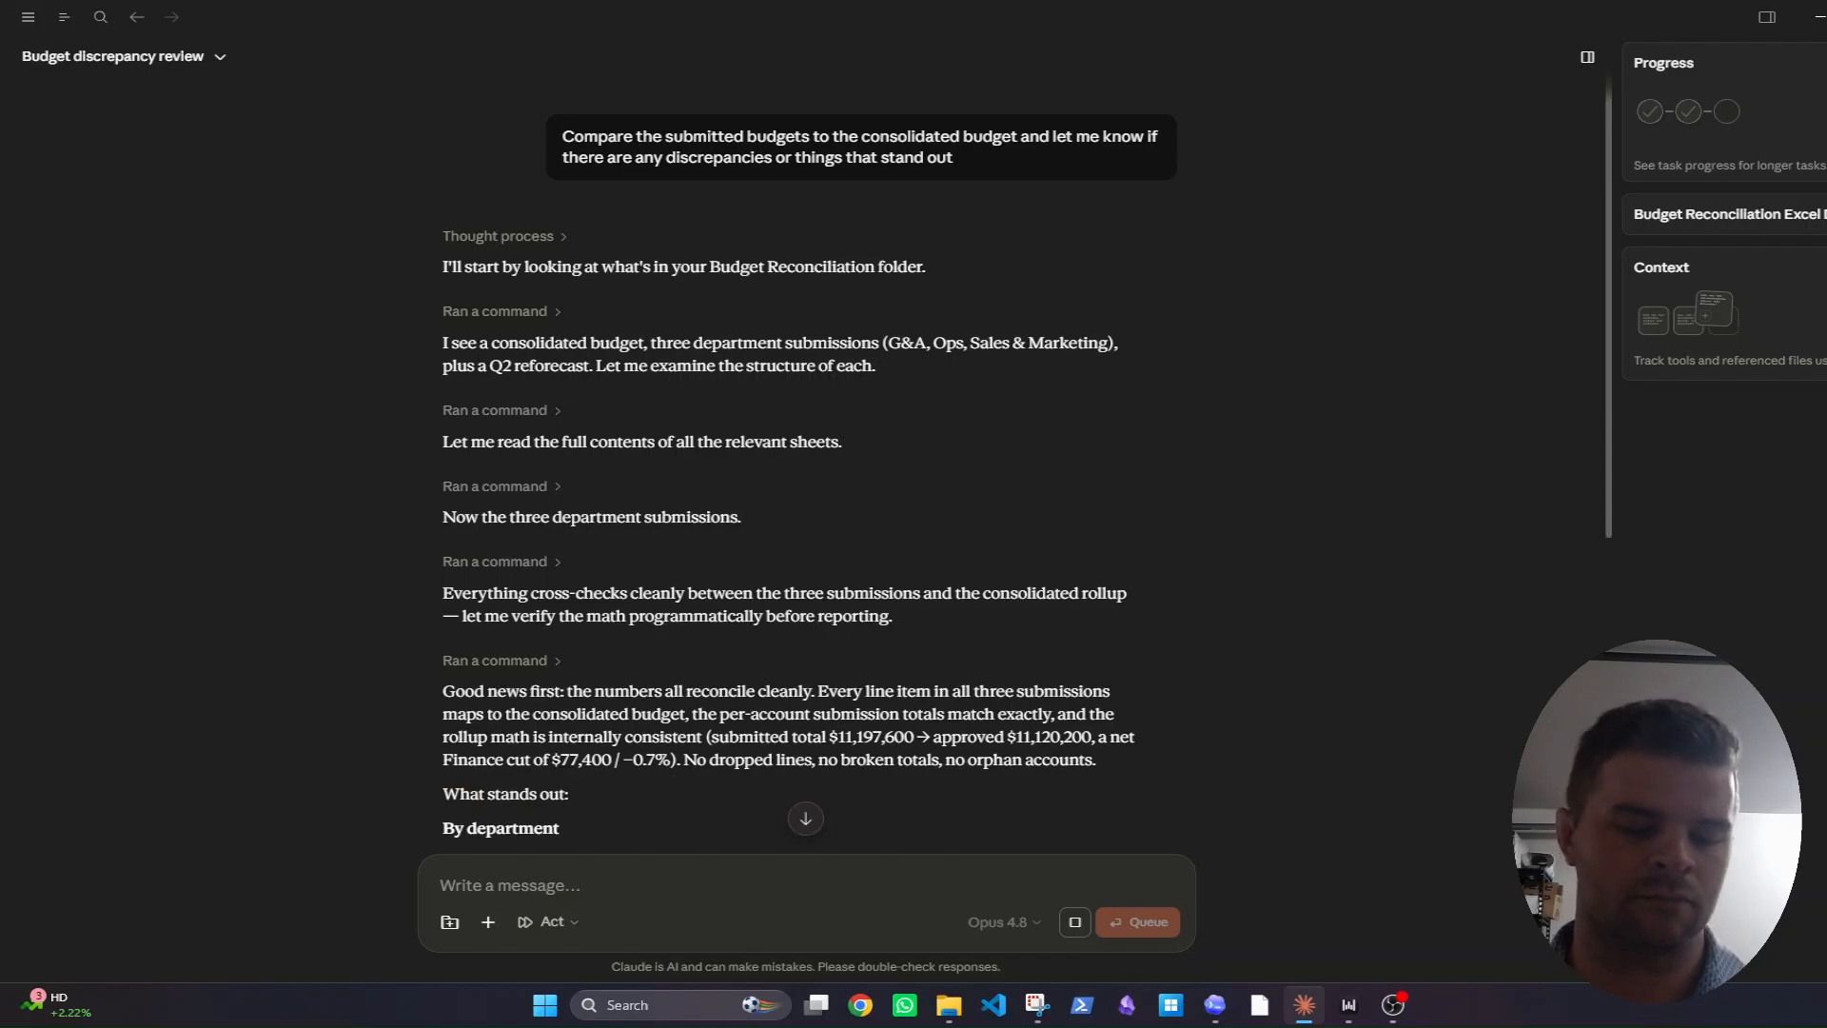
scroll(1364, 601, "down", 5)
scroll(1364, 602, "up", 1)
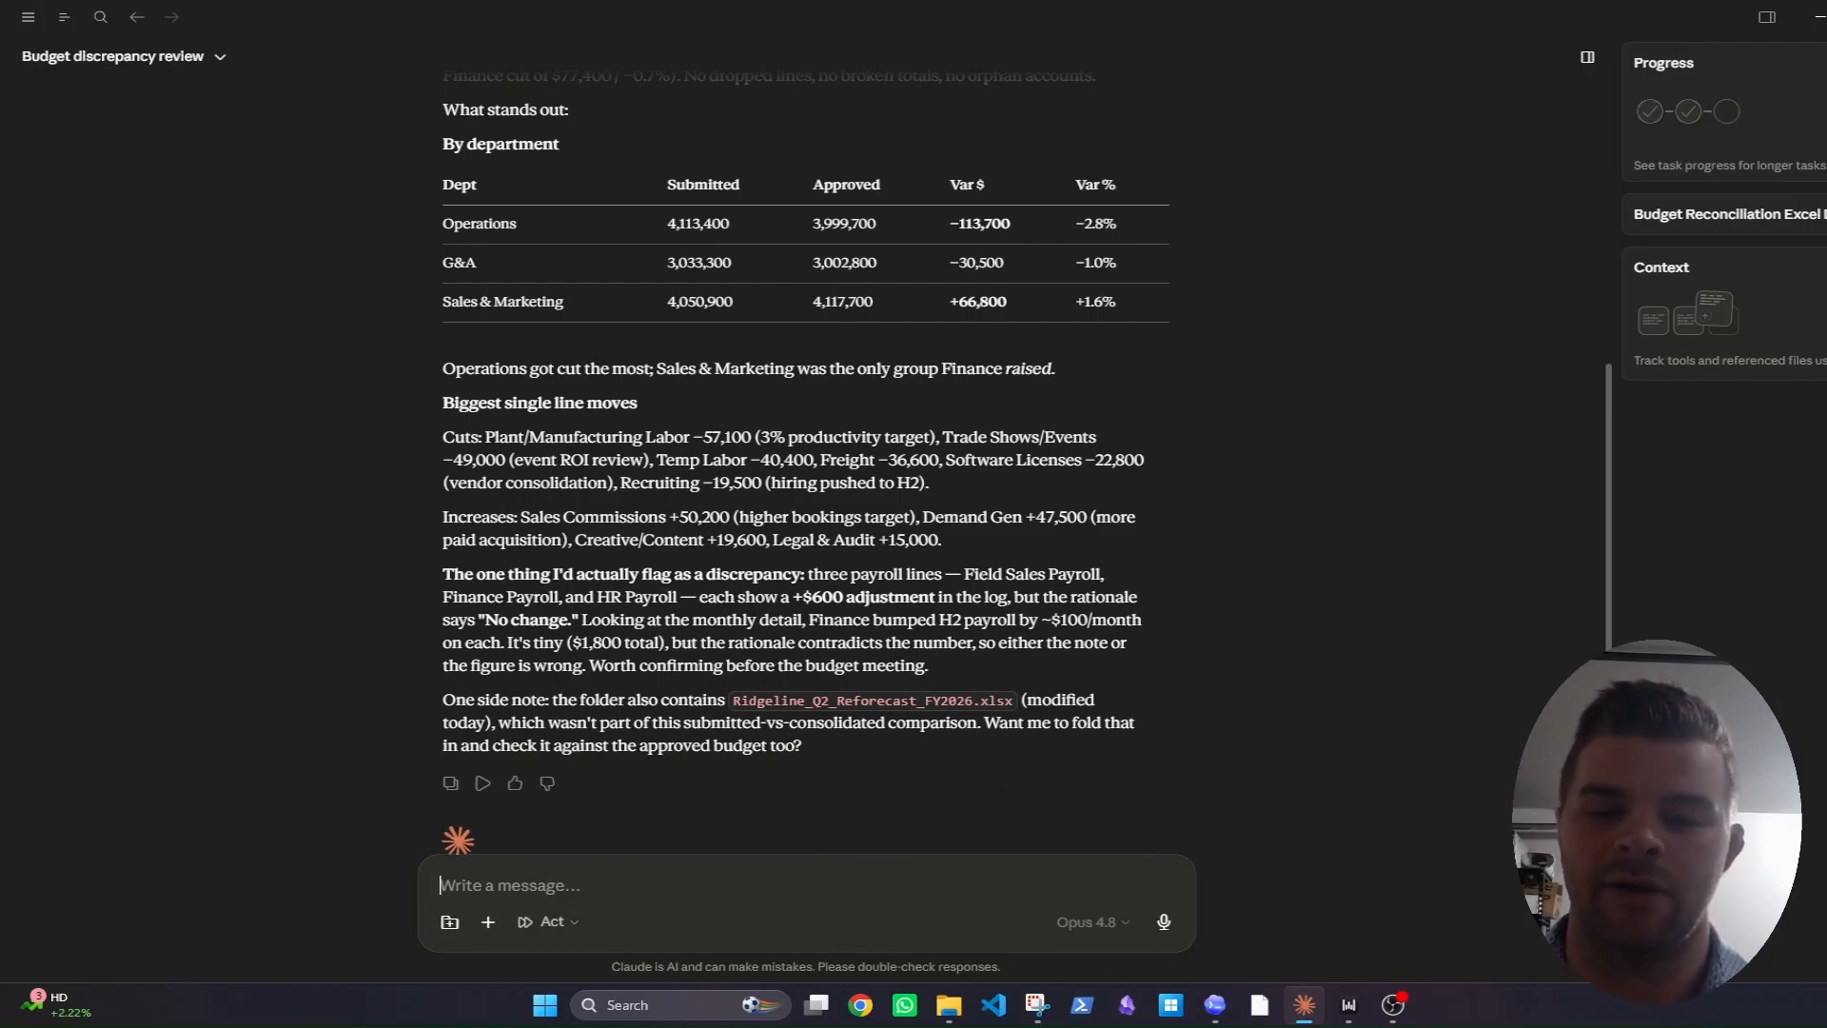
Send the follow-up prompt "Make an html of the different budgets submitted by the different departments and open it up in my browser".
type("Make an html")
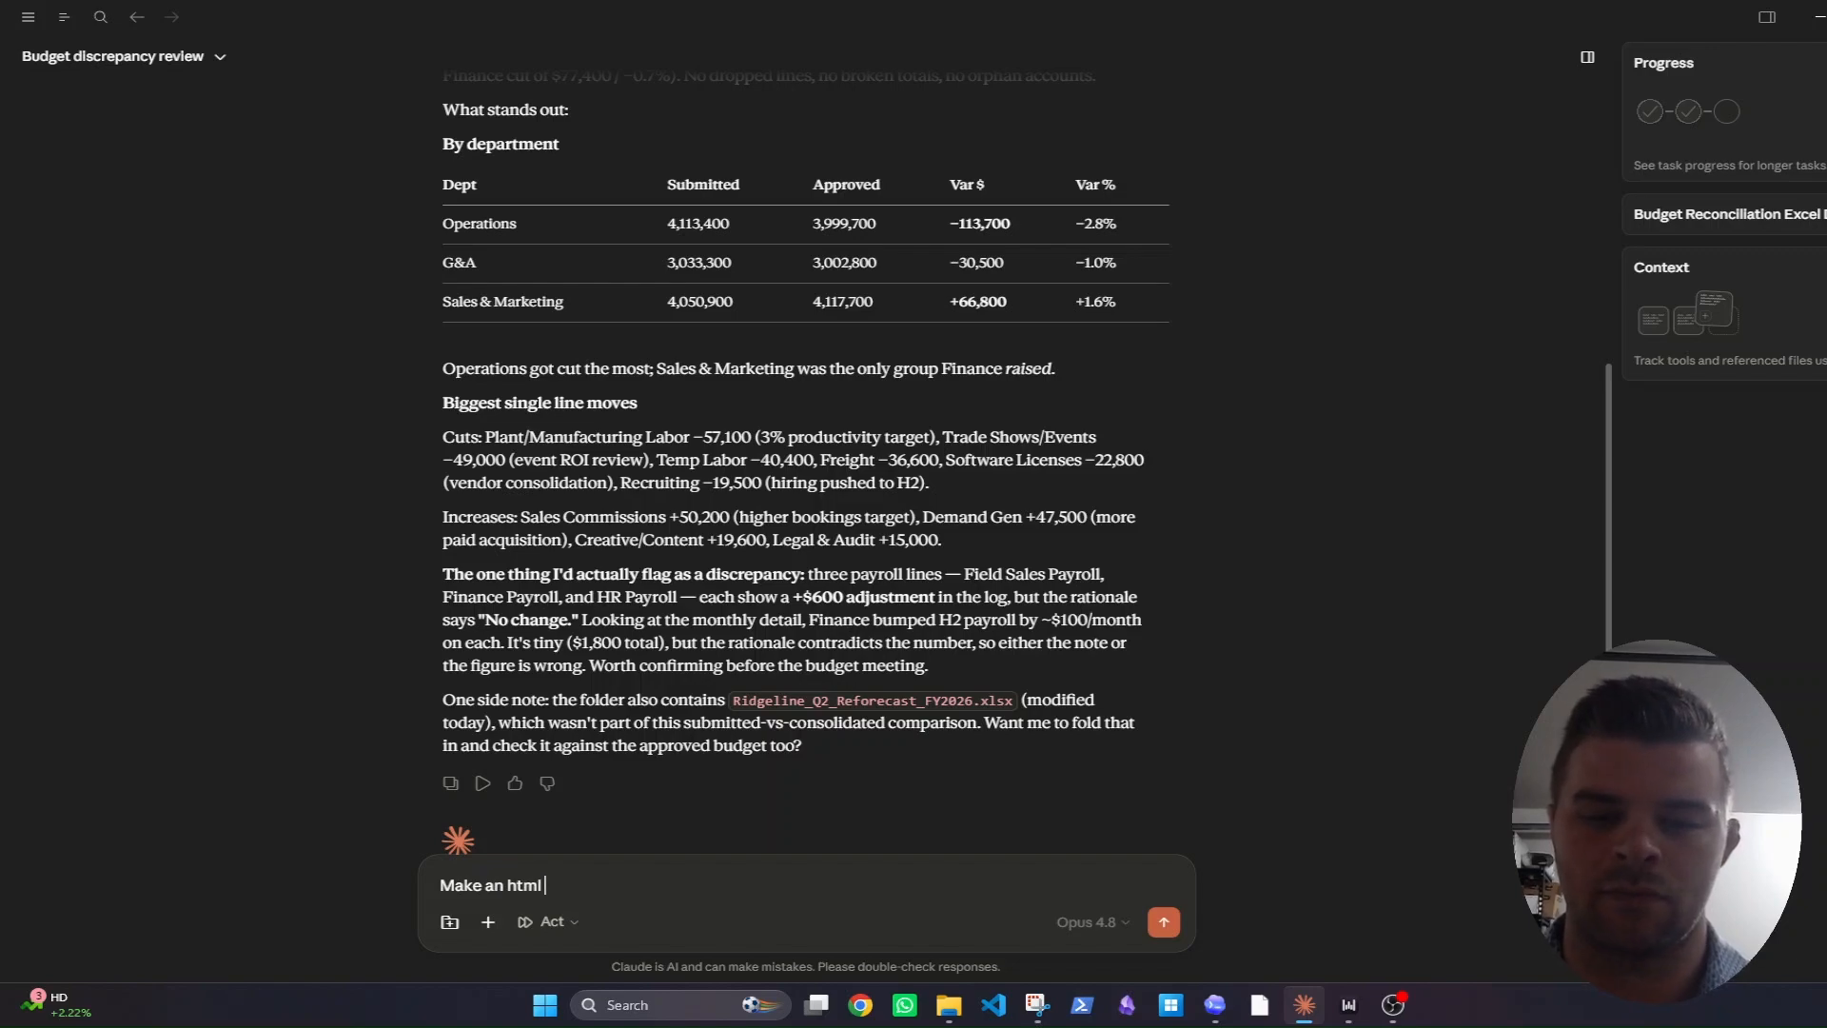
type(" of the differen")
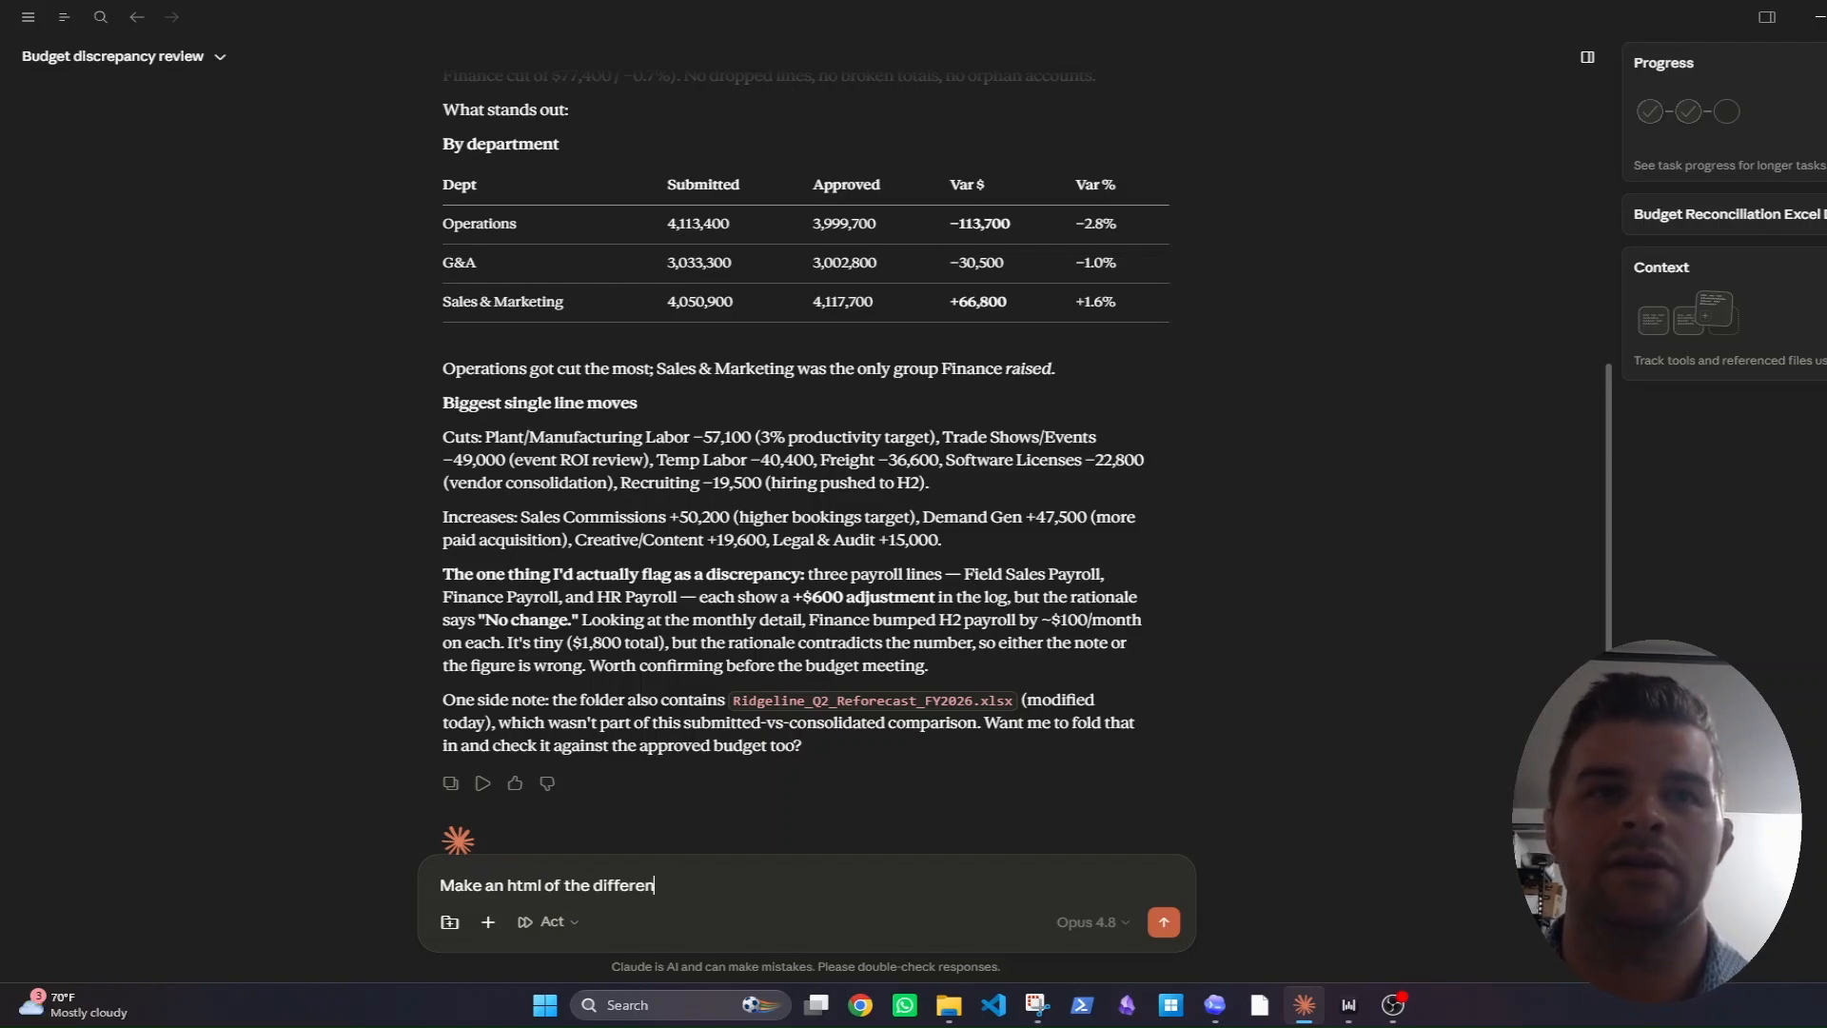
type("t uudge")
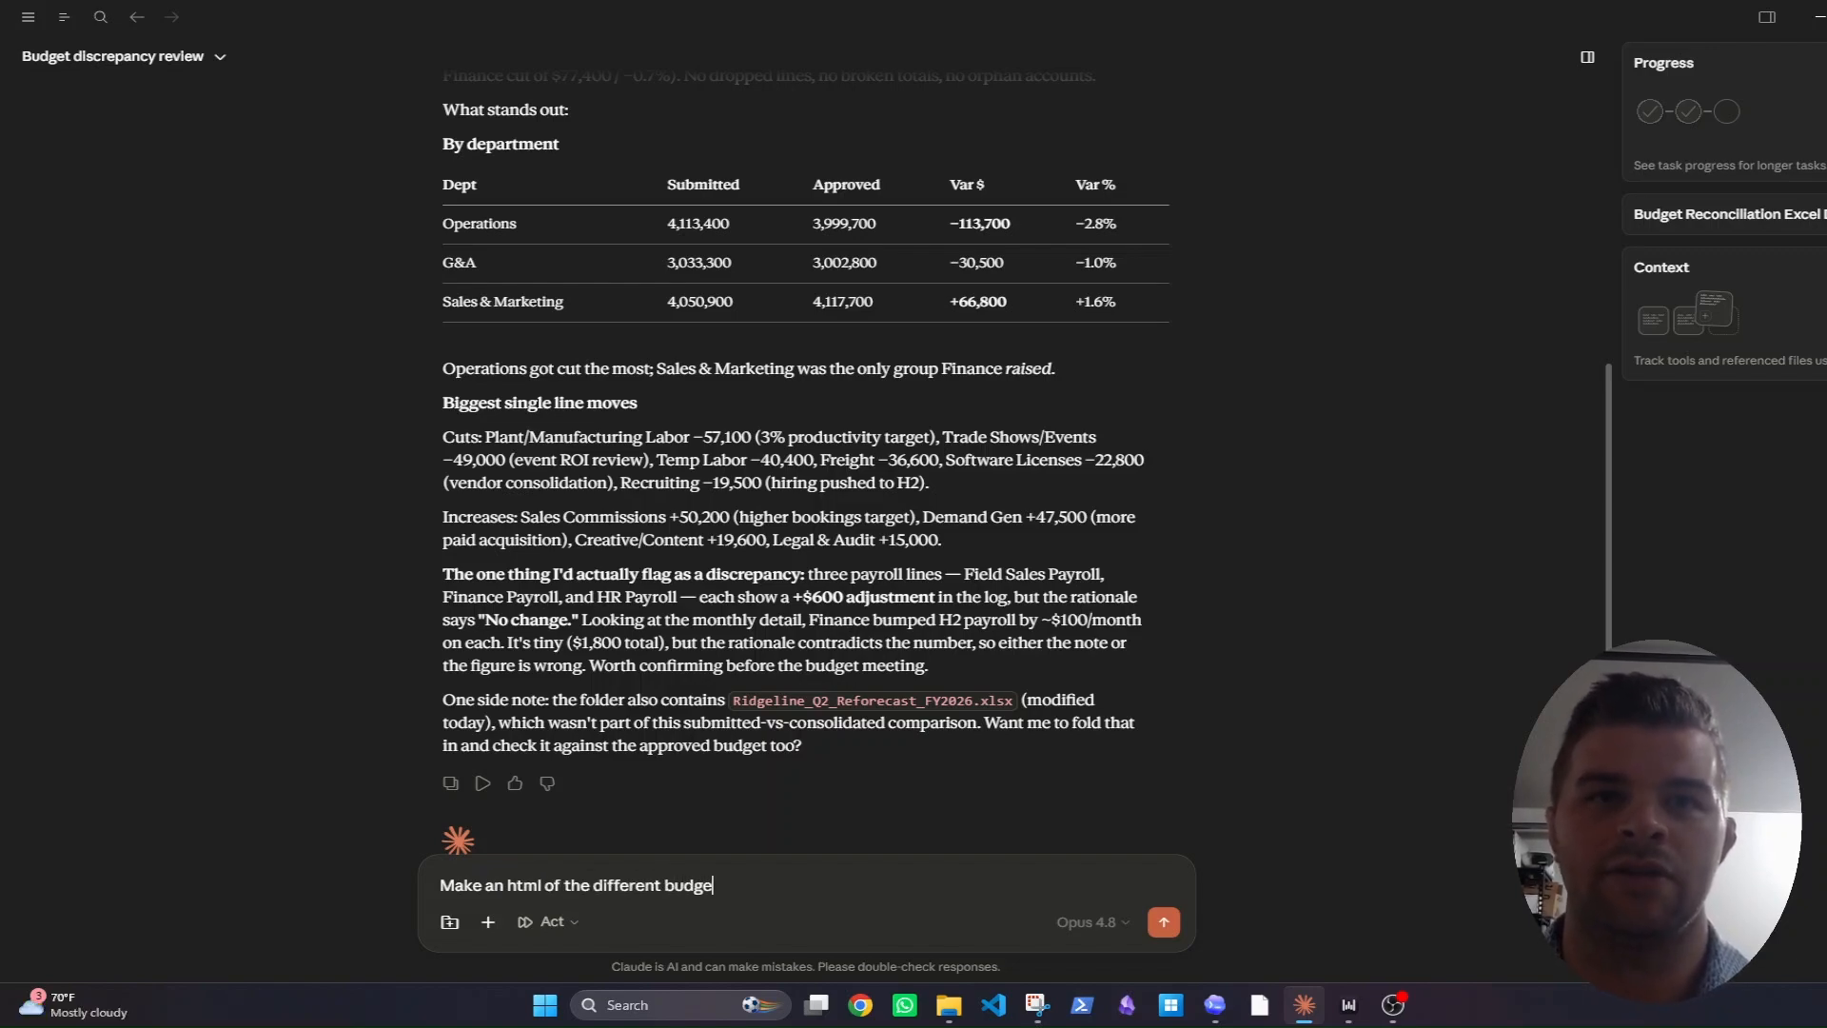
type("ts submitted by t")
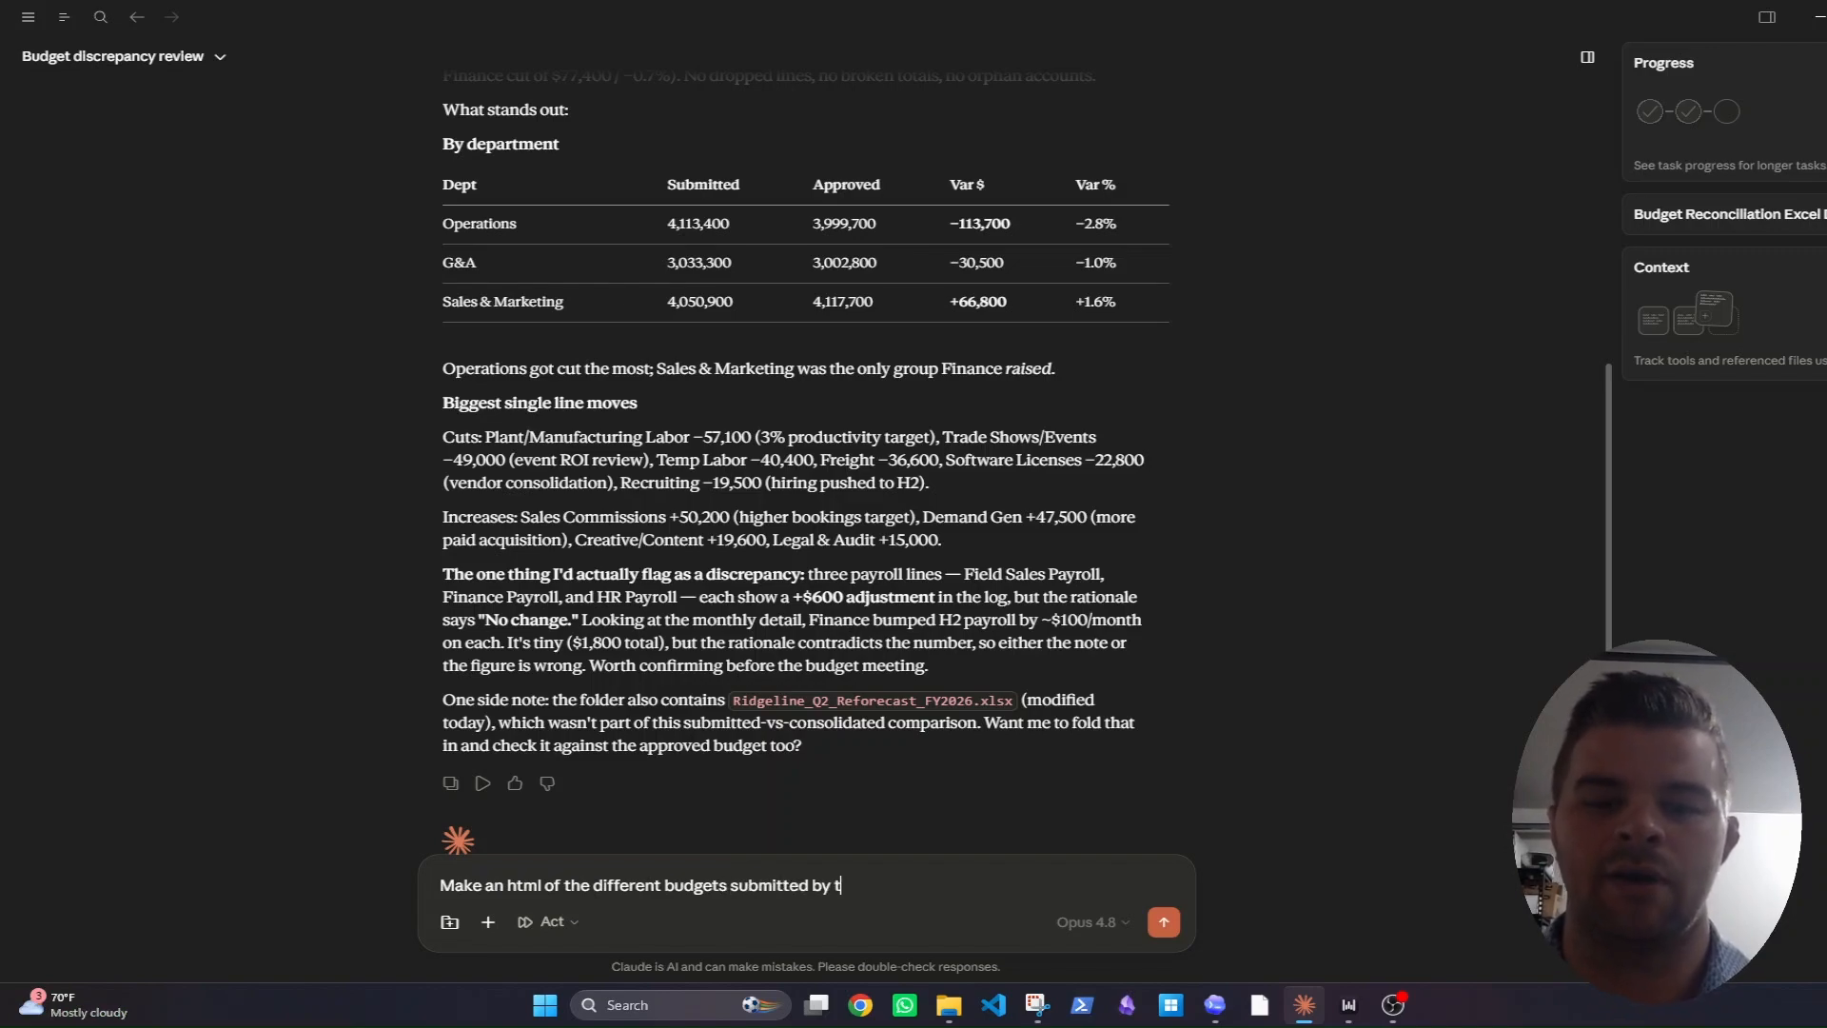
type("he different de")
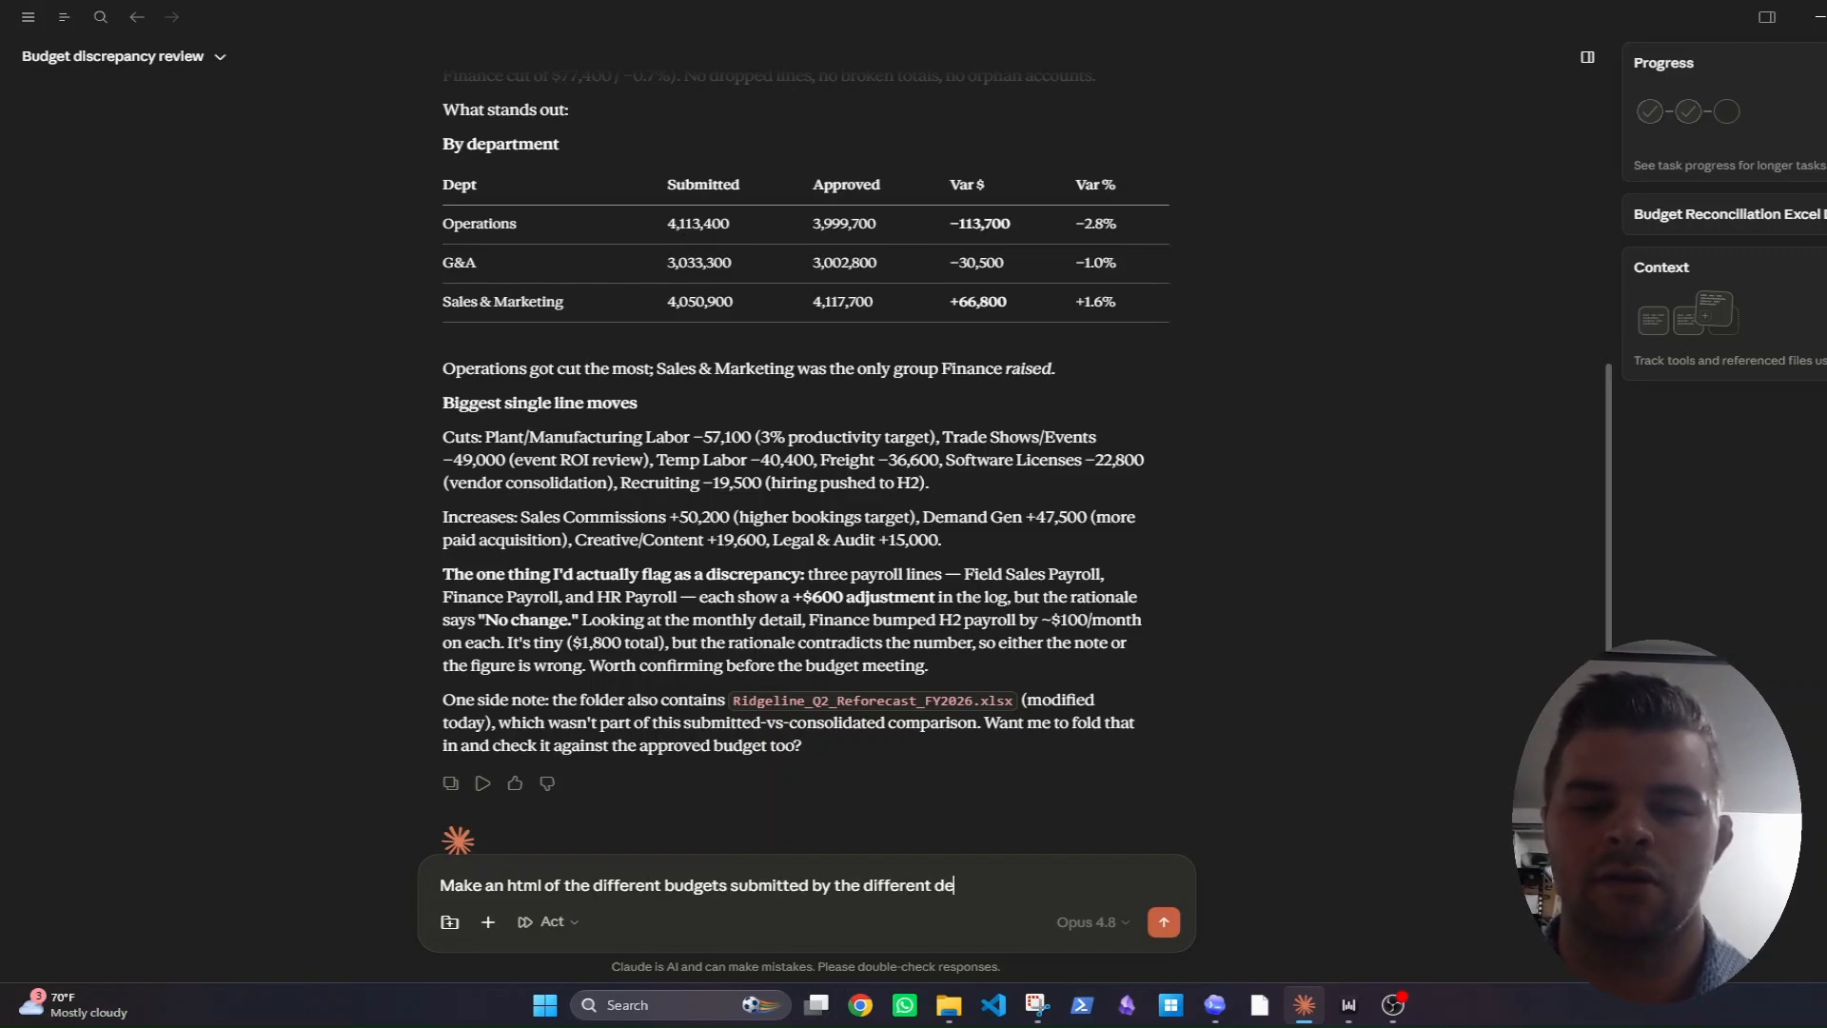
type("partments and open")
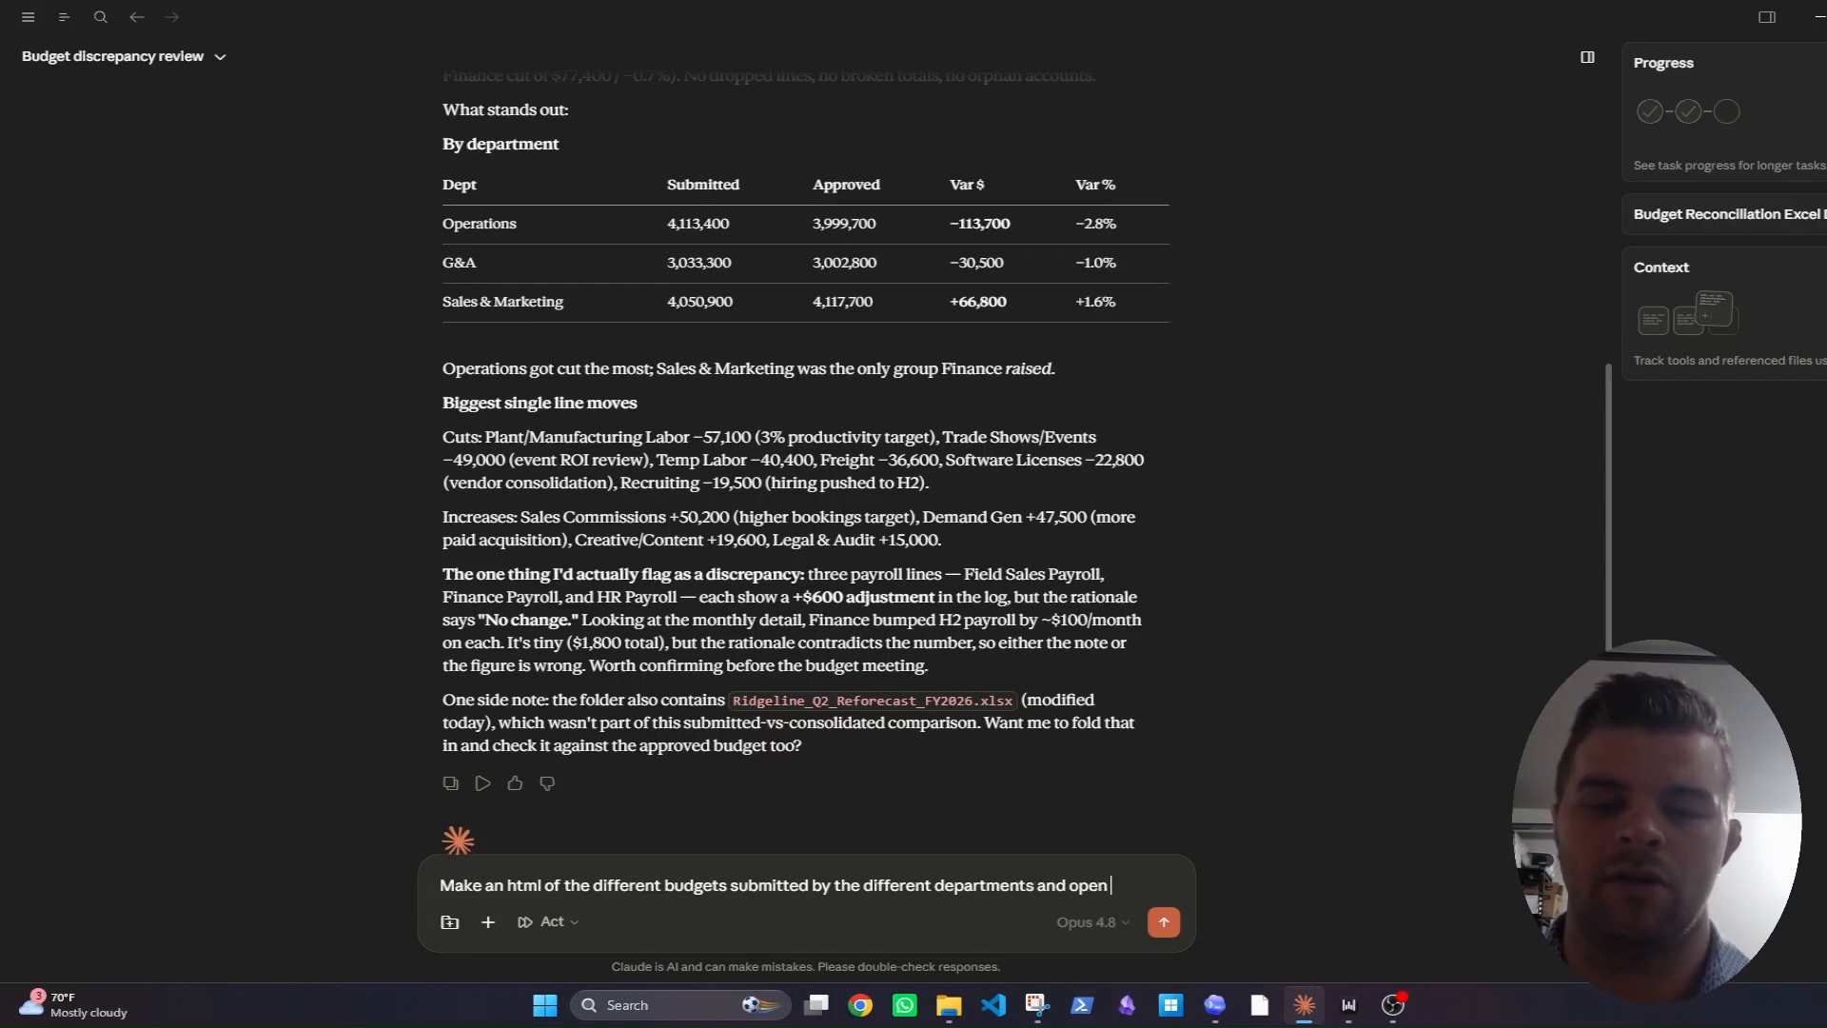
type(" it up in")
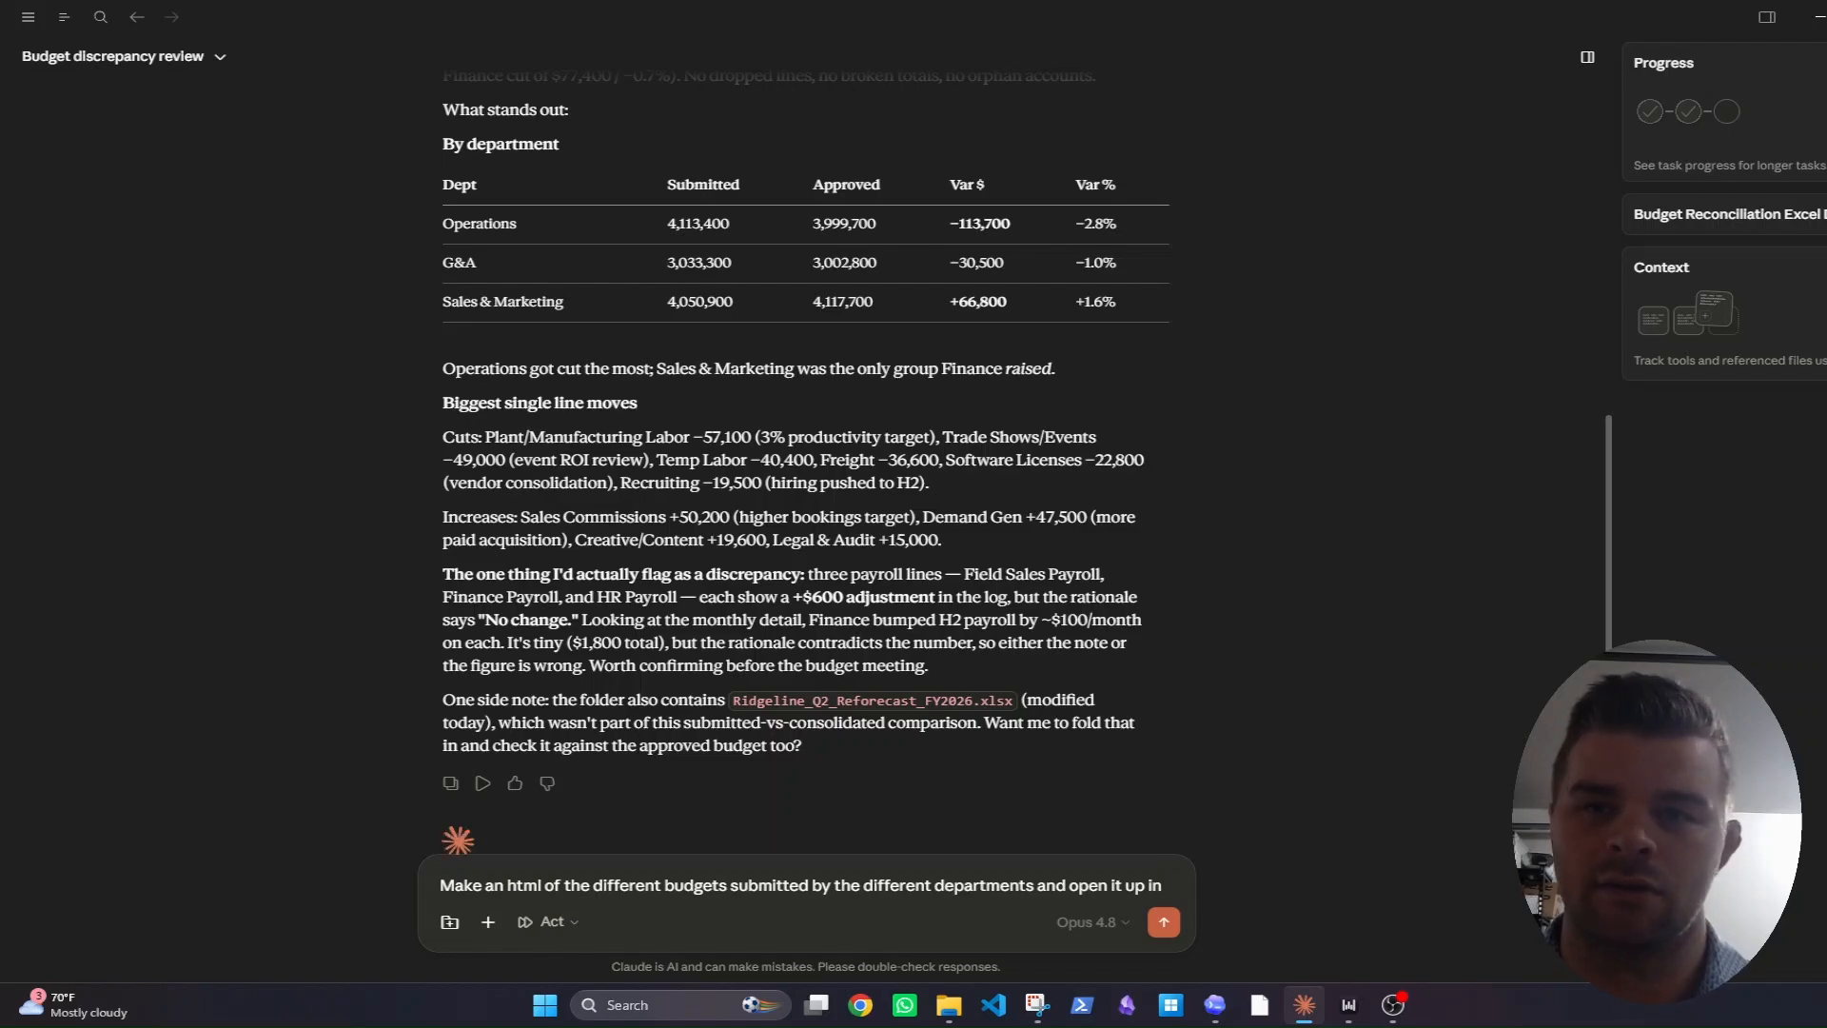
type(" my browse")
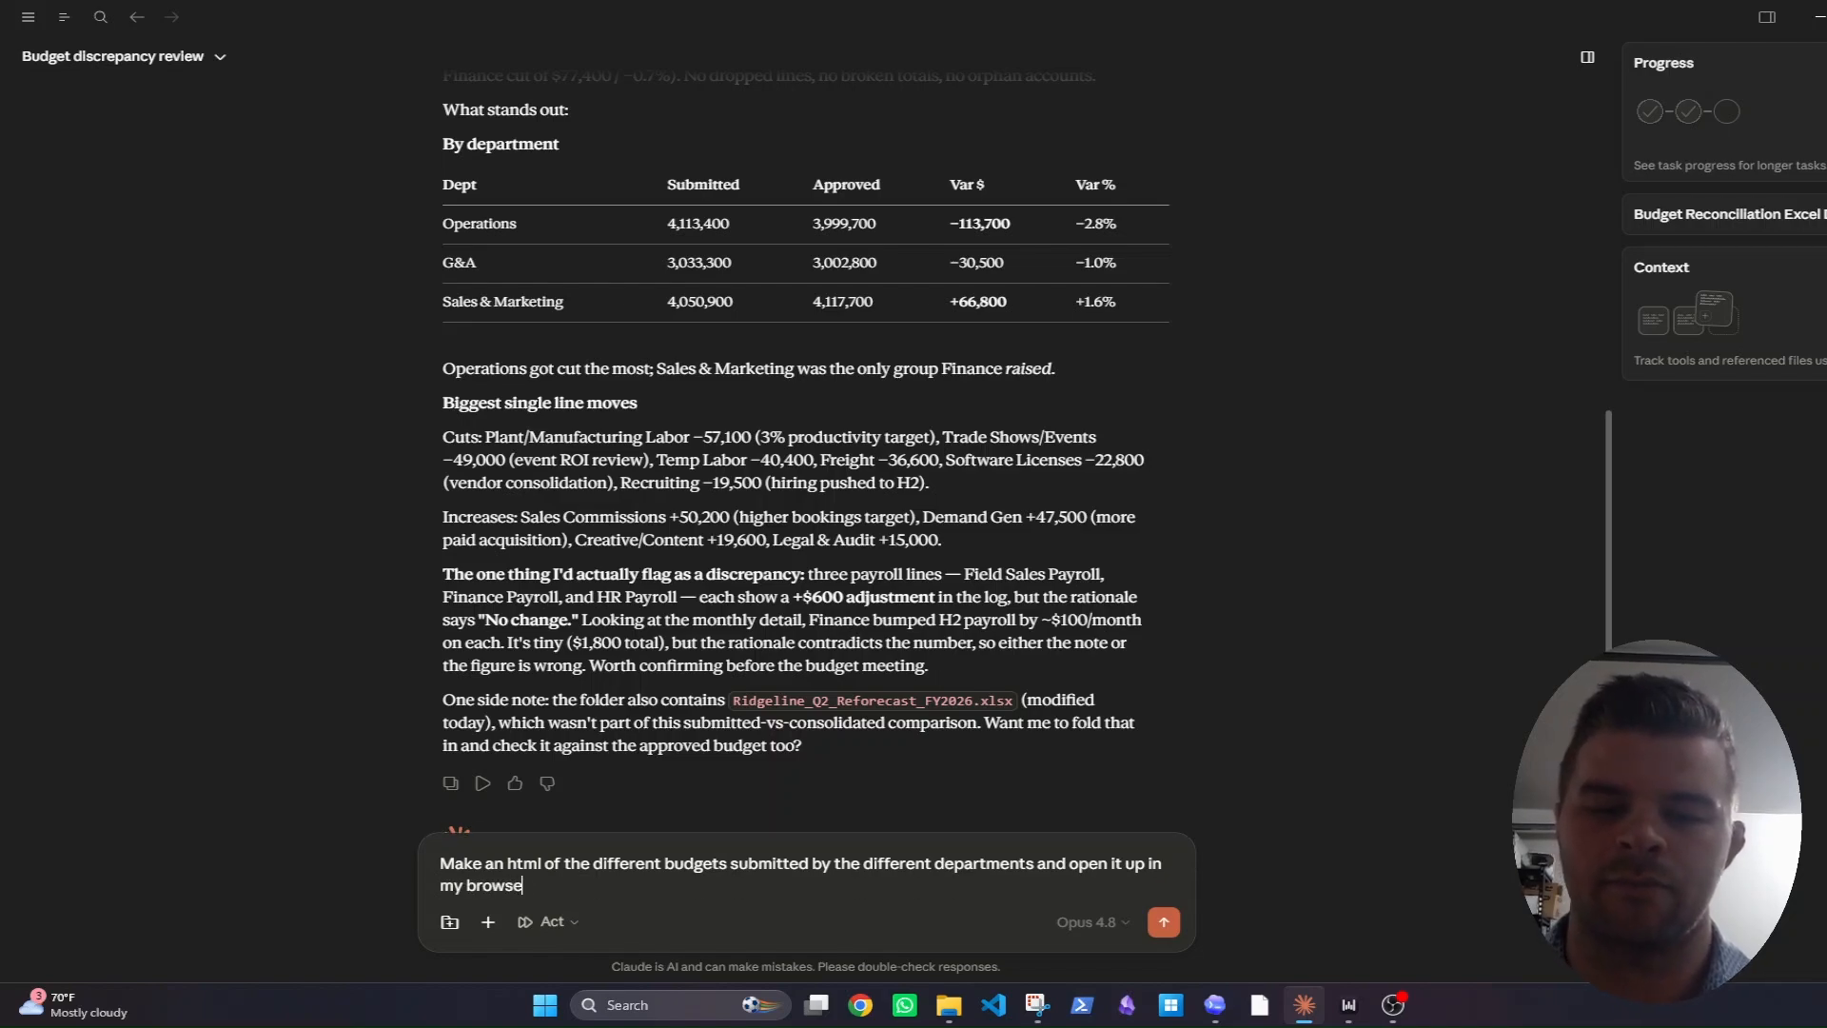
type("r")
key("Return")
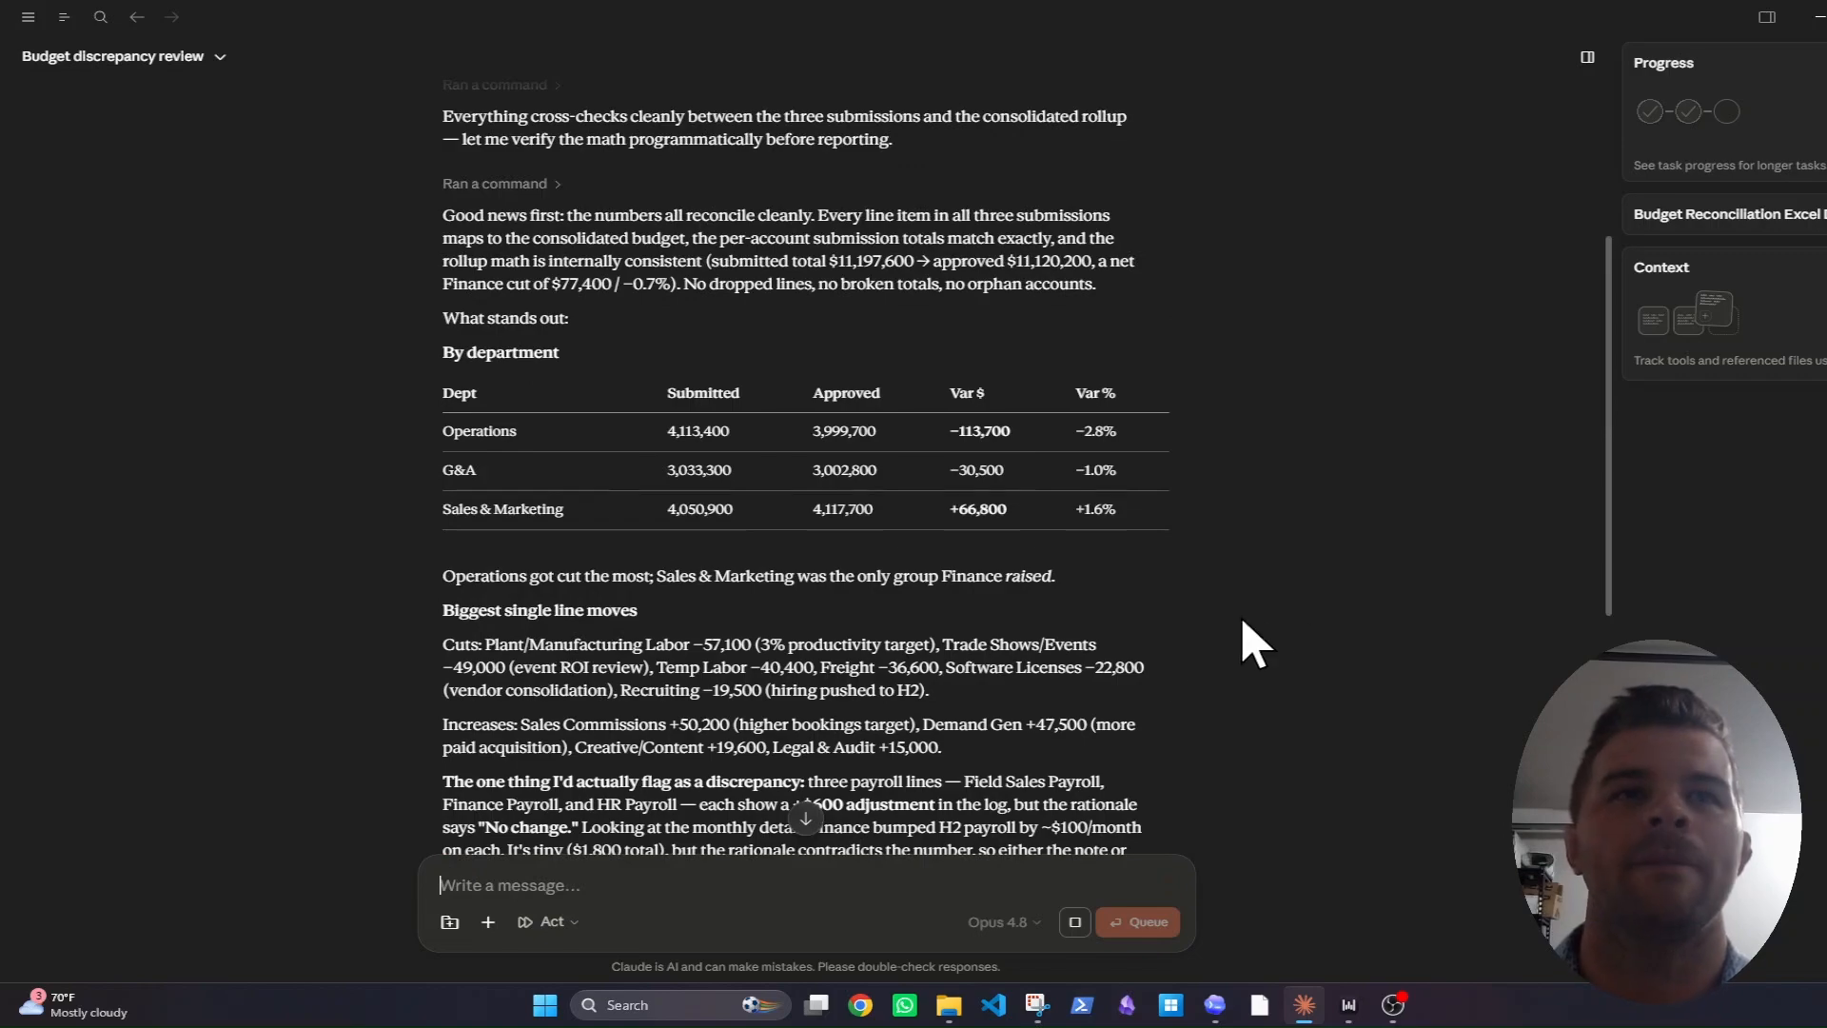
Review the reply's department variance table, biggest line moves and flagged discrepancy while the HTML request is processed.
scroll(1125, 671, "down", 3)
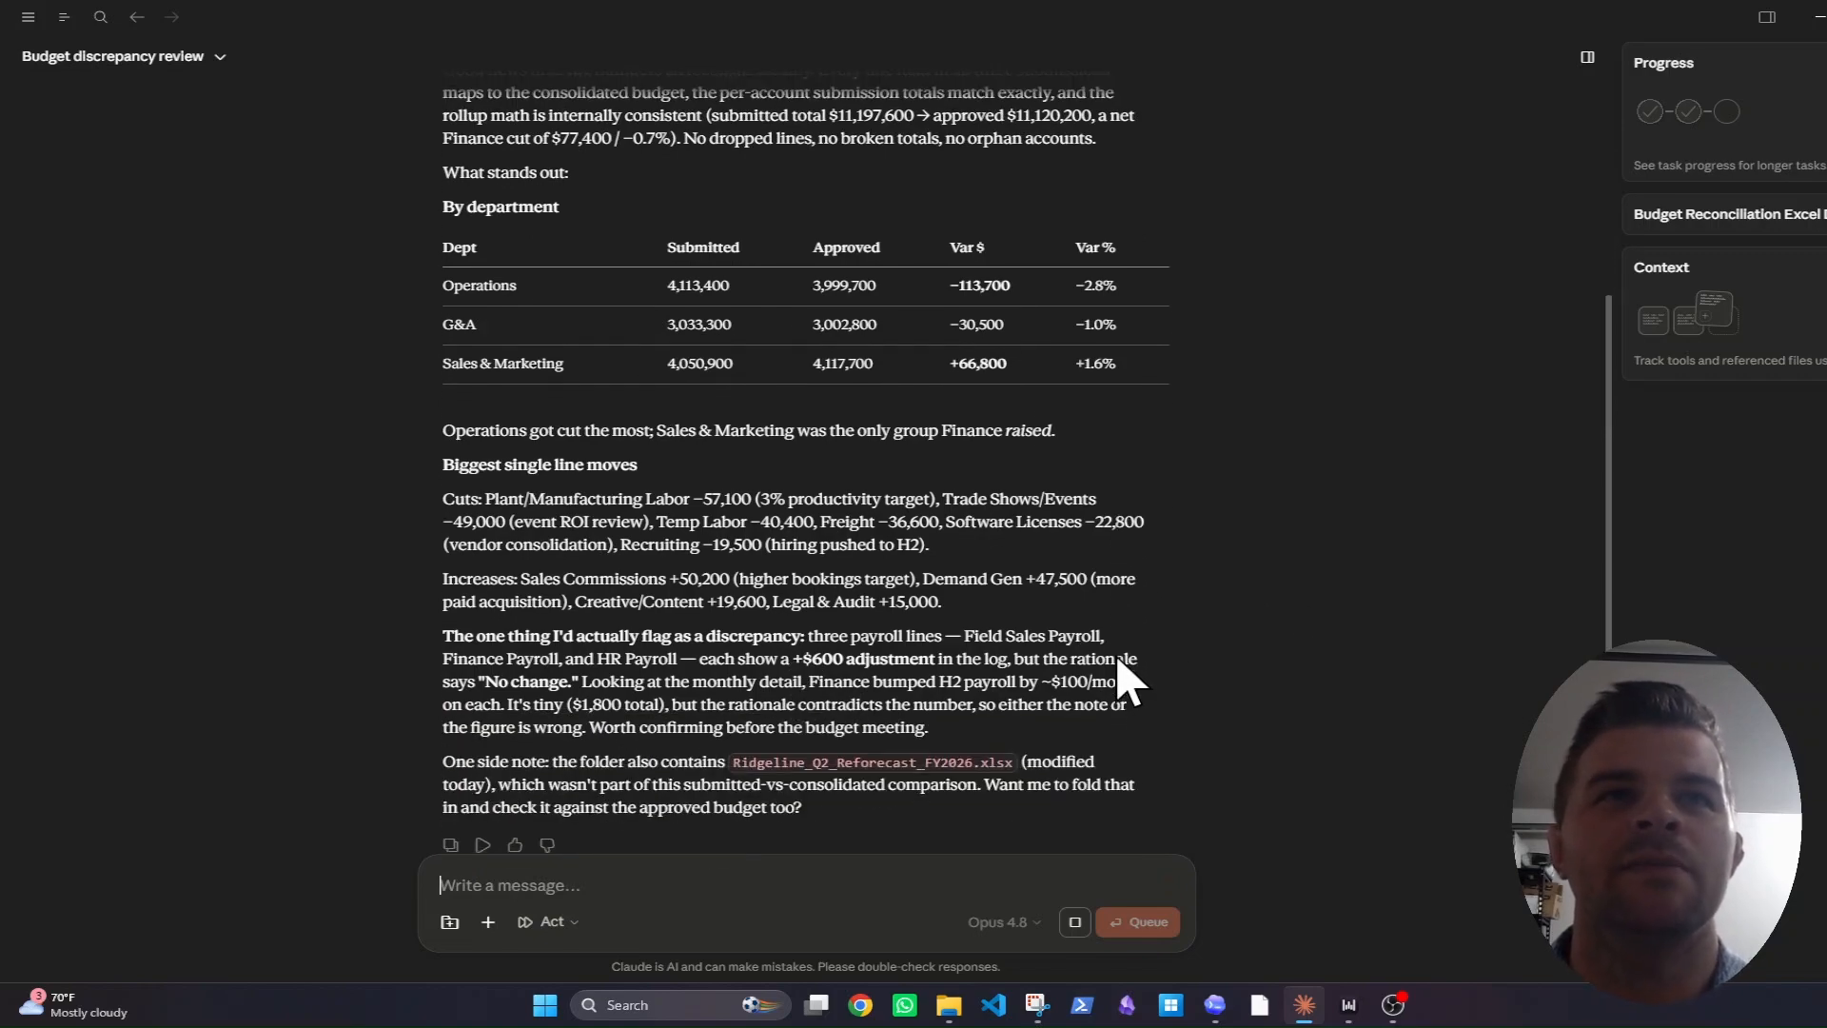
scroll(1118, 657, "down", 5)
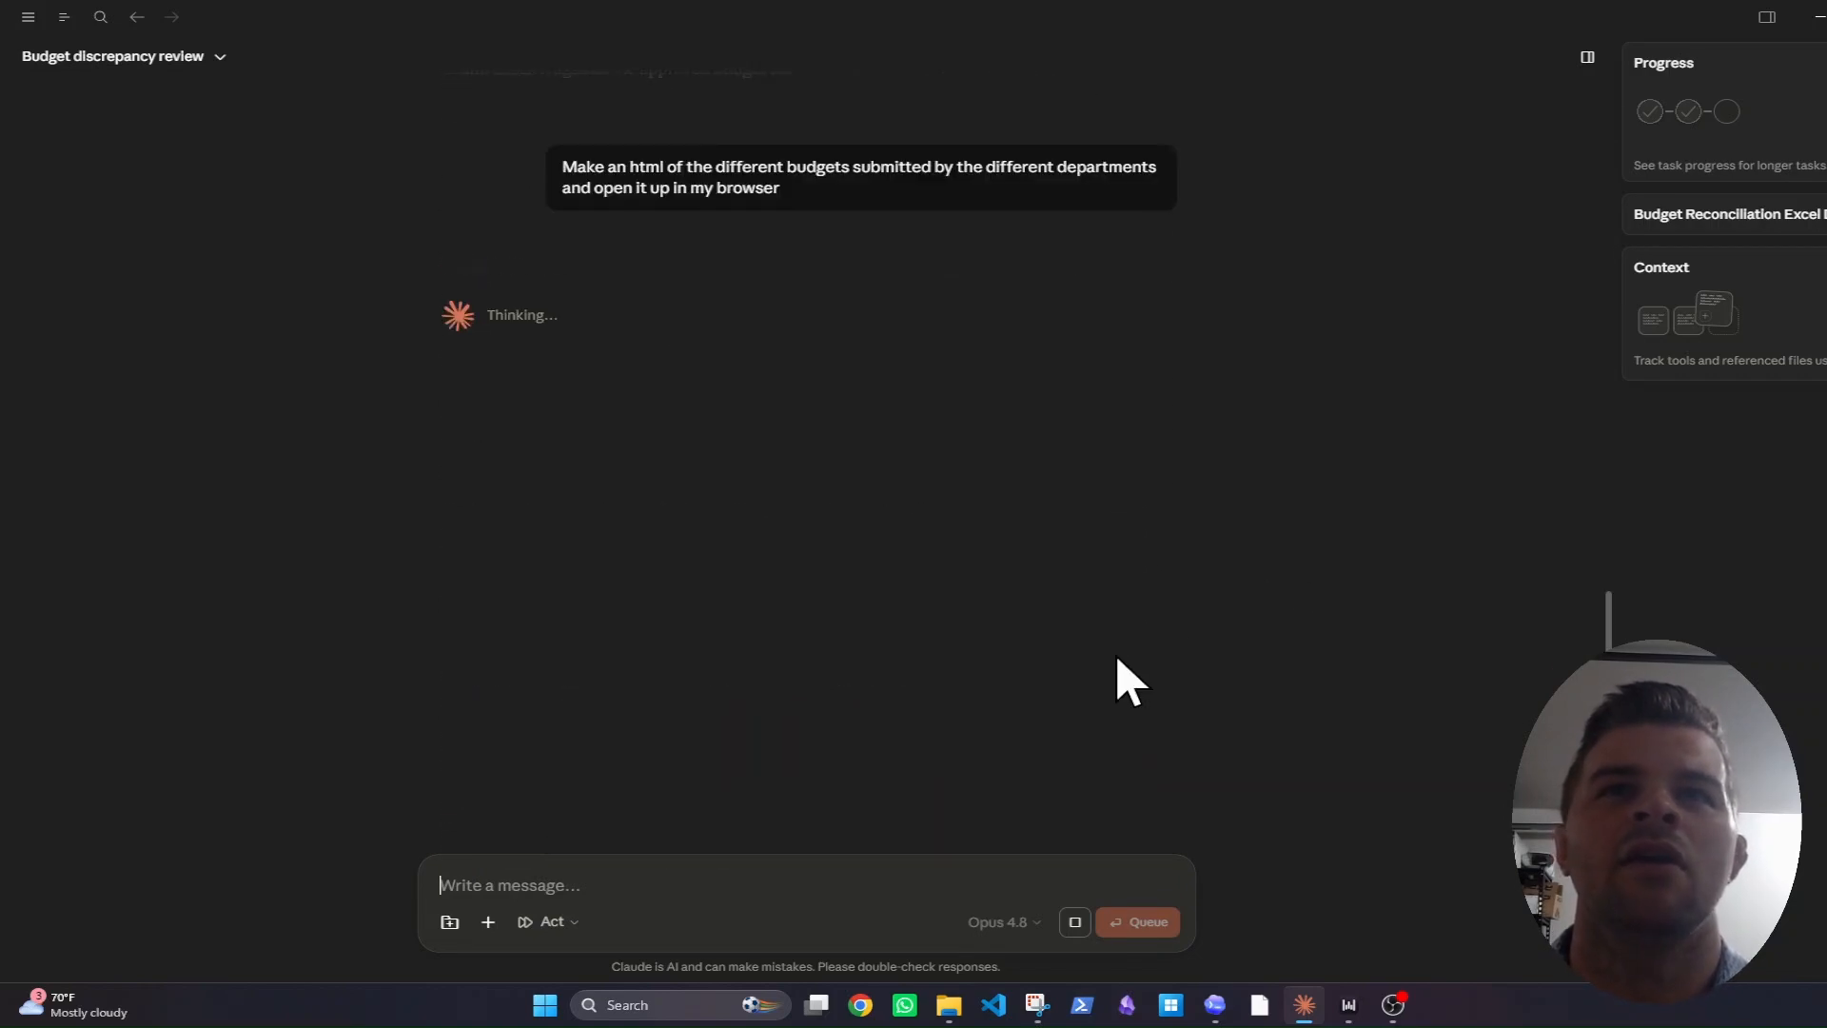
scroll(1118, 656, "up", 4)
scroll(1125, 678, "up", 1)
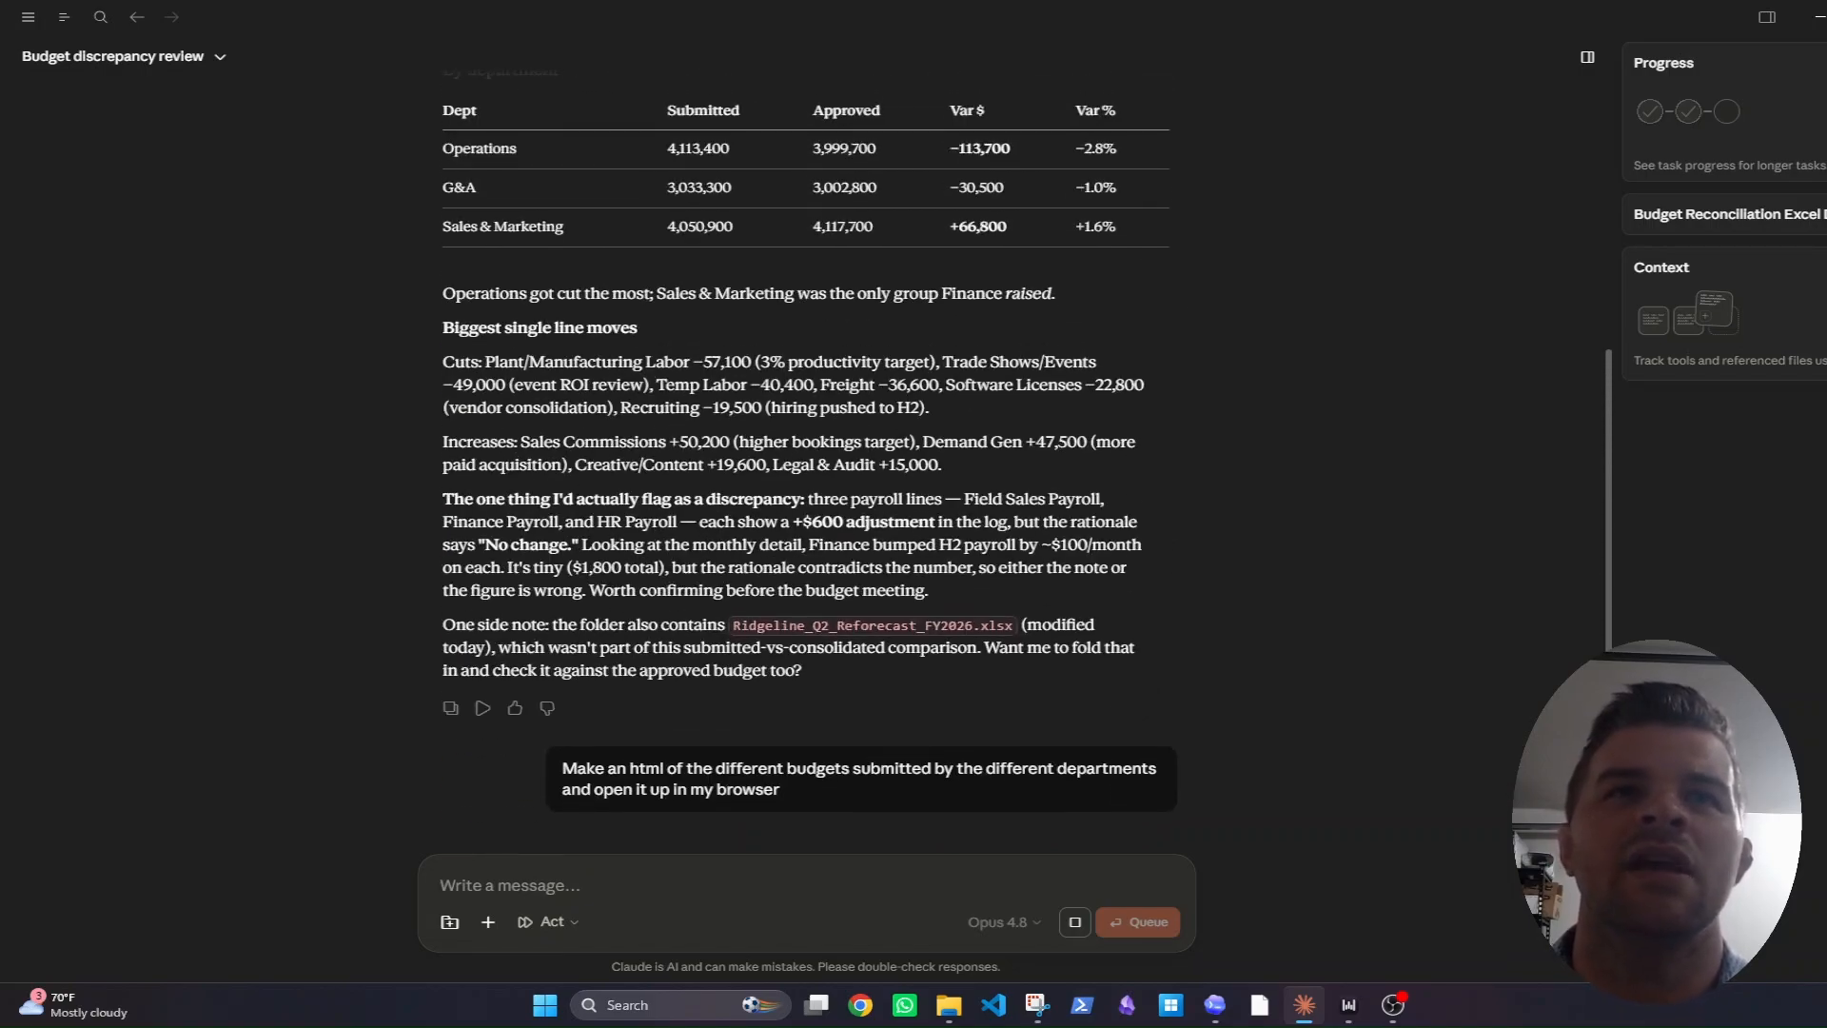
scroll(1121, 666, "down", 5)
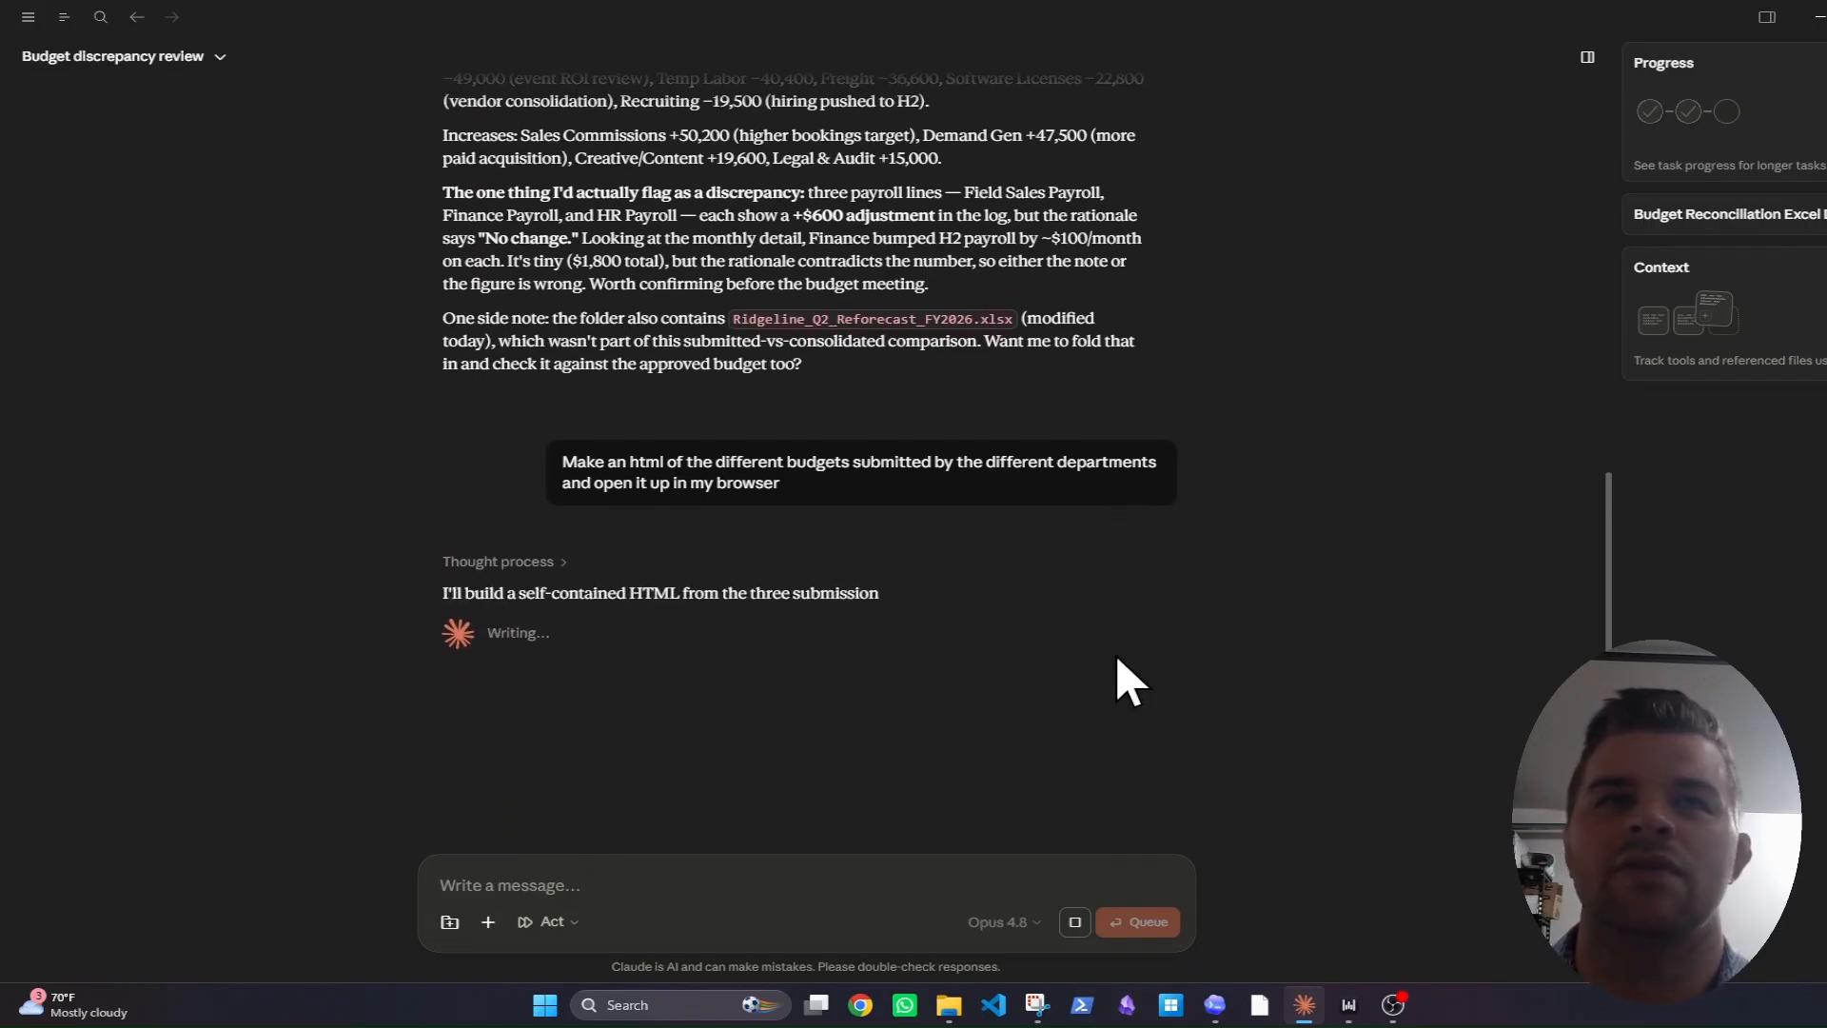
scroll(1128, 677, "down", 1)
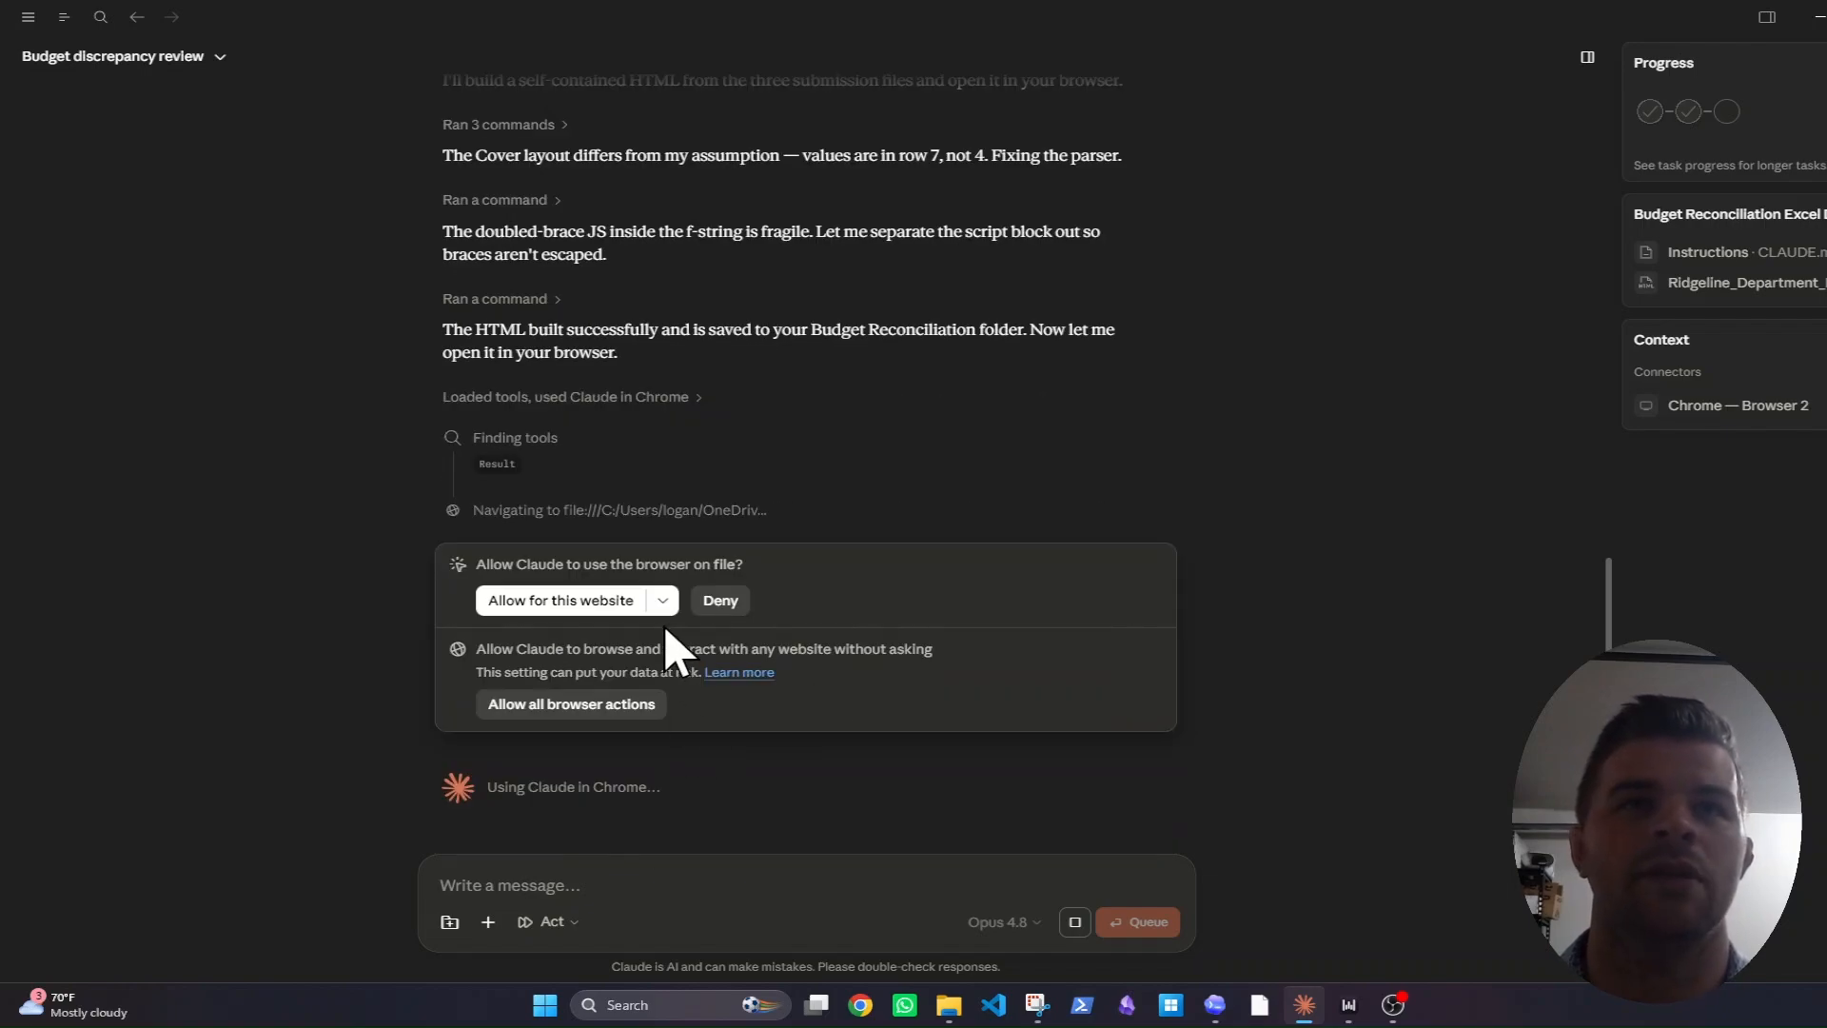
Allow Claude to use the browser for this website, and open Ridgeline_Department_Budgets_FY2026.html in Google Chrome, granting the requested file access.
left_click(596, 601)
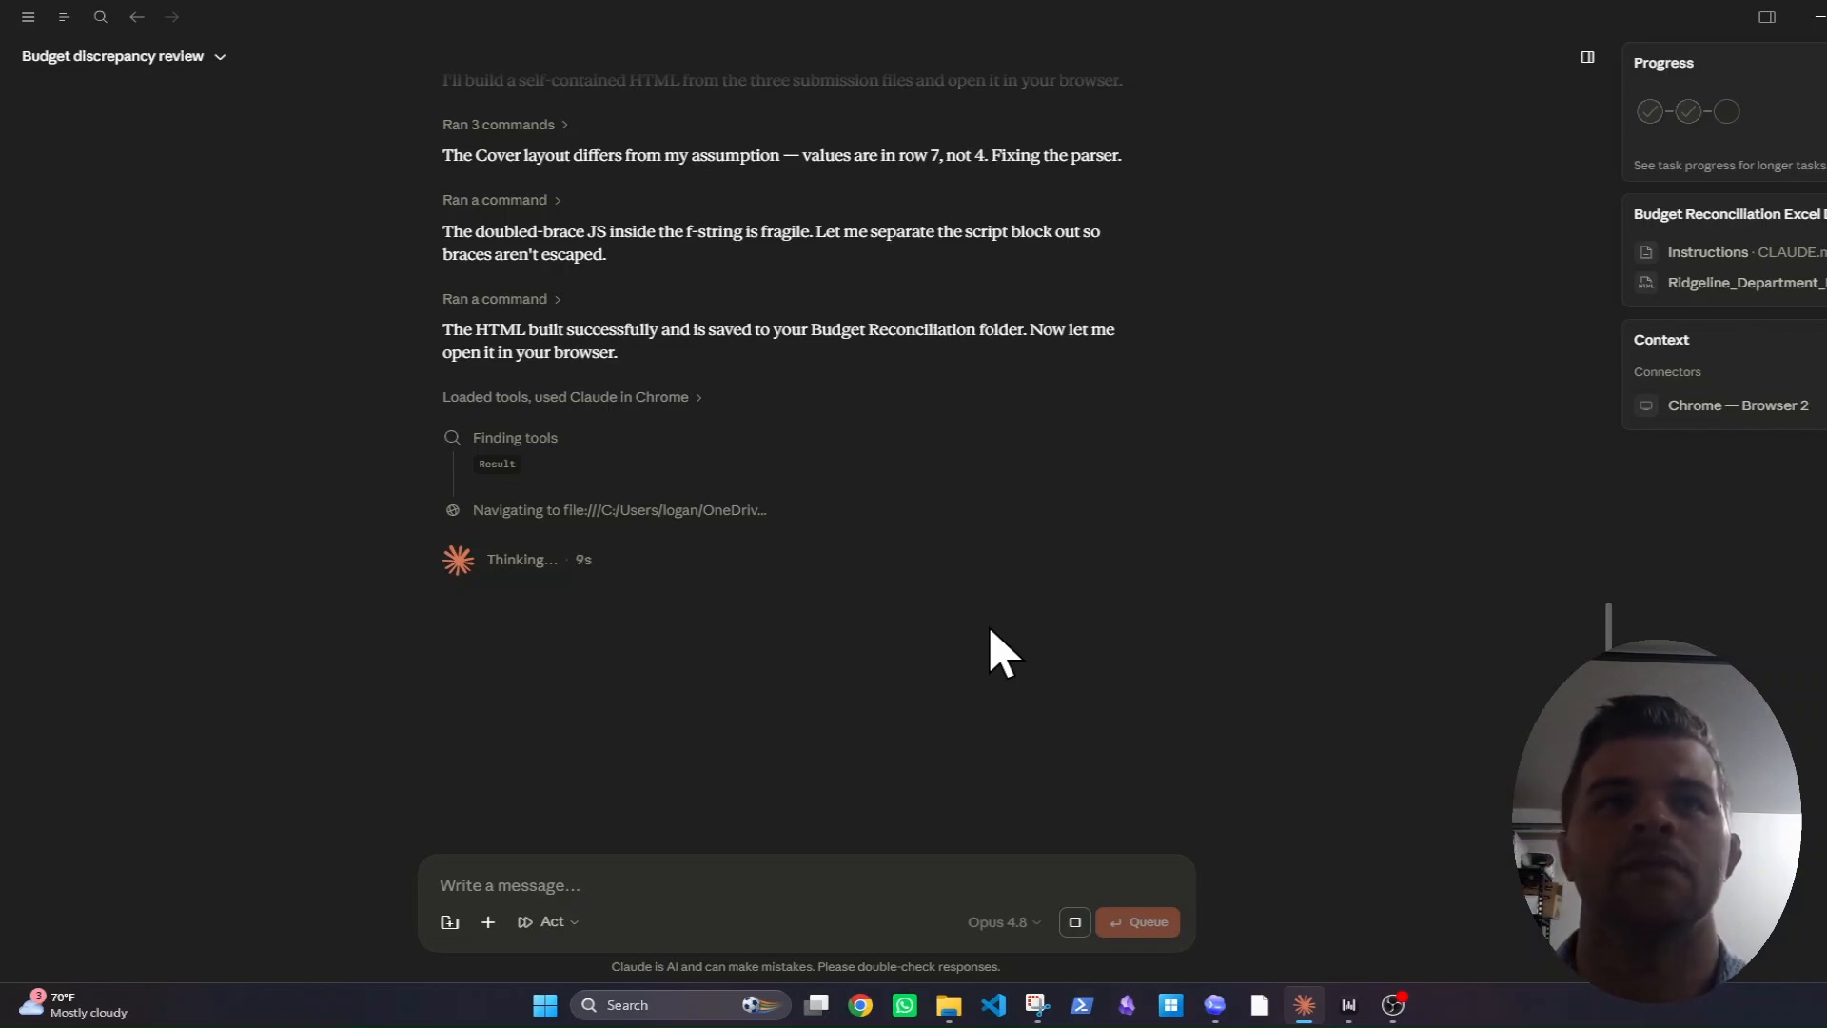
left_click(1807, 295)
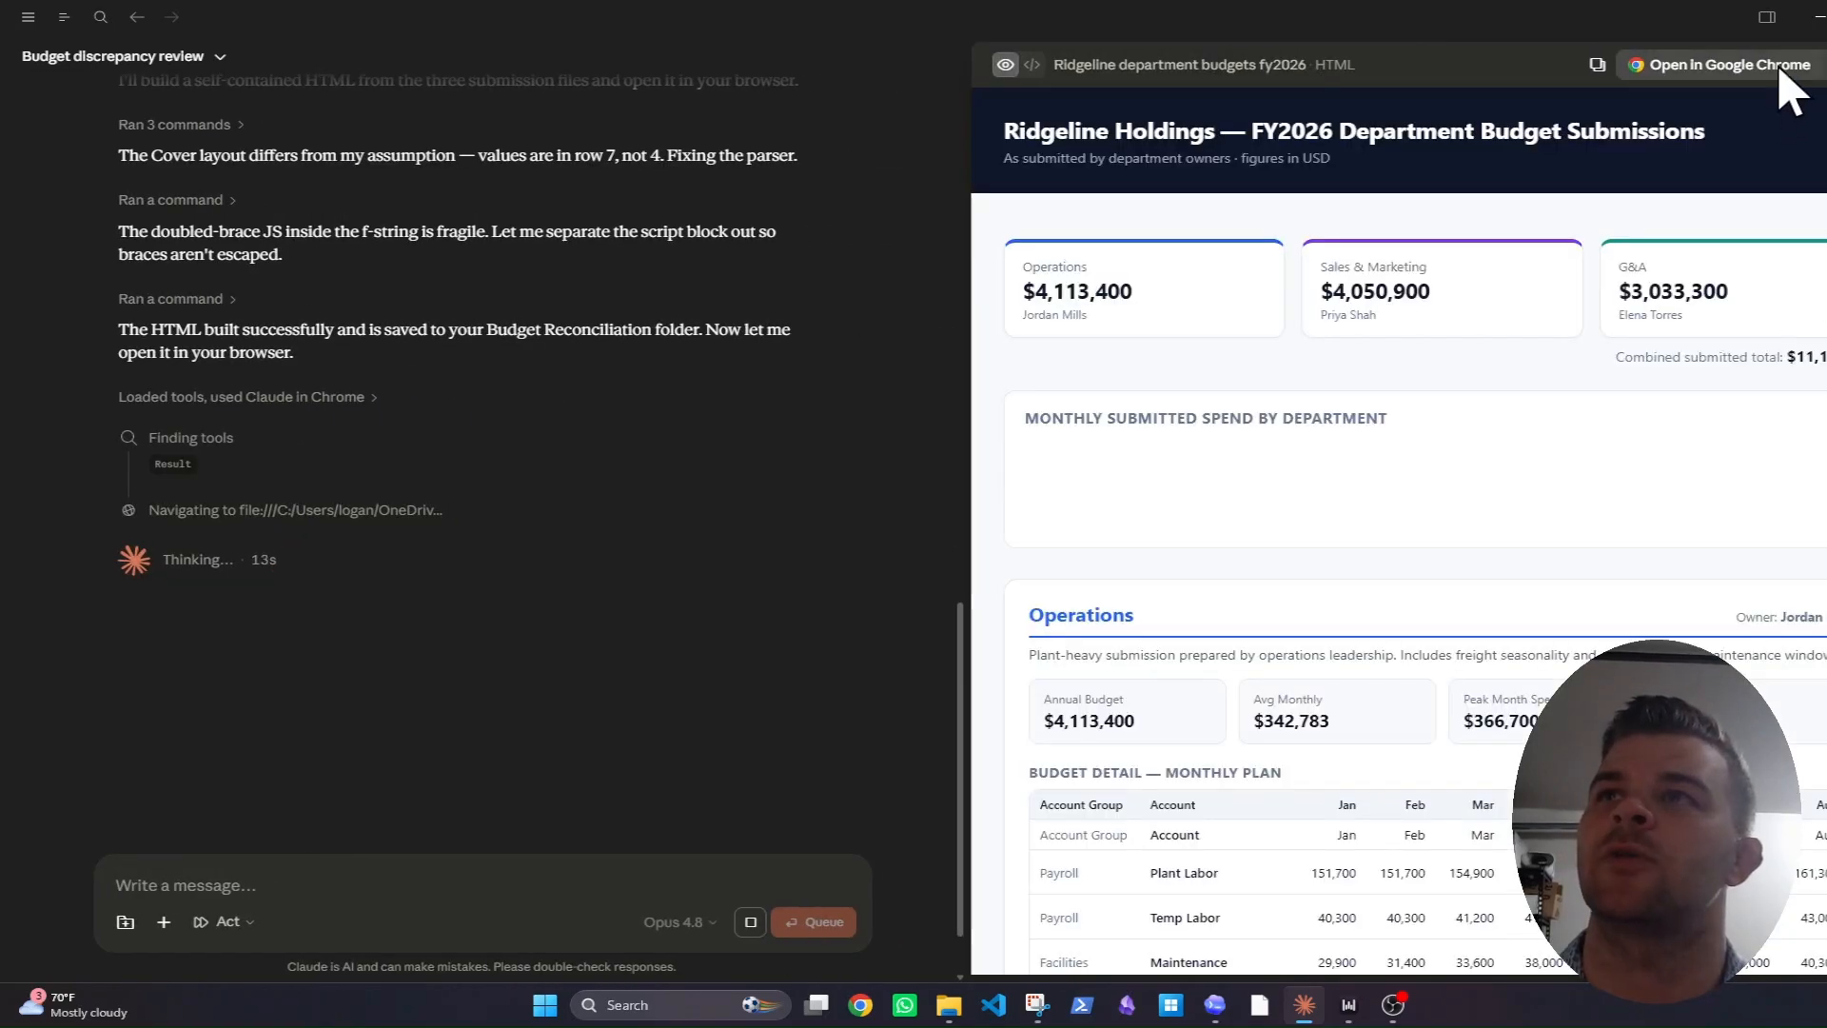
left_click(1775, 67)
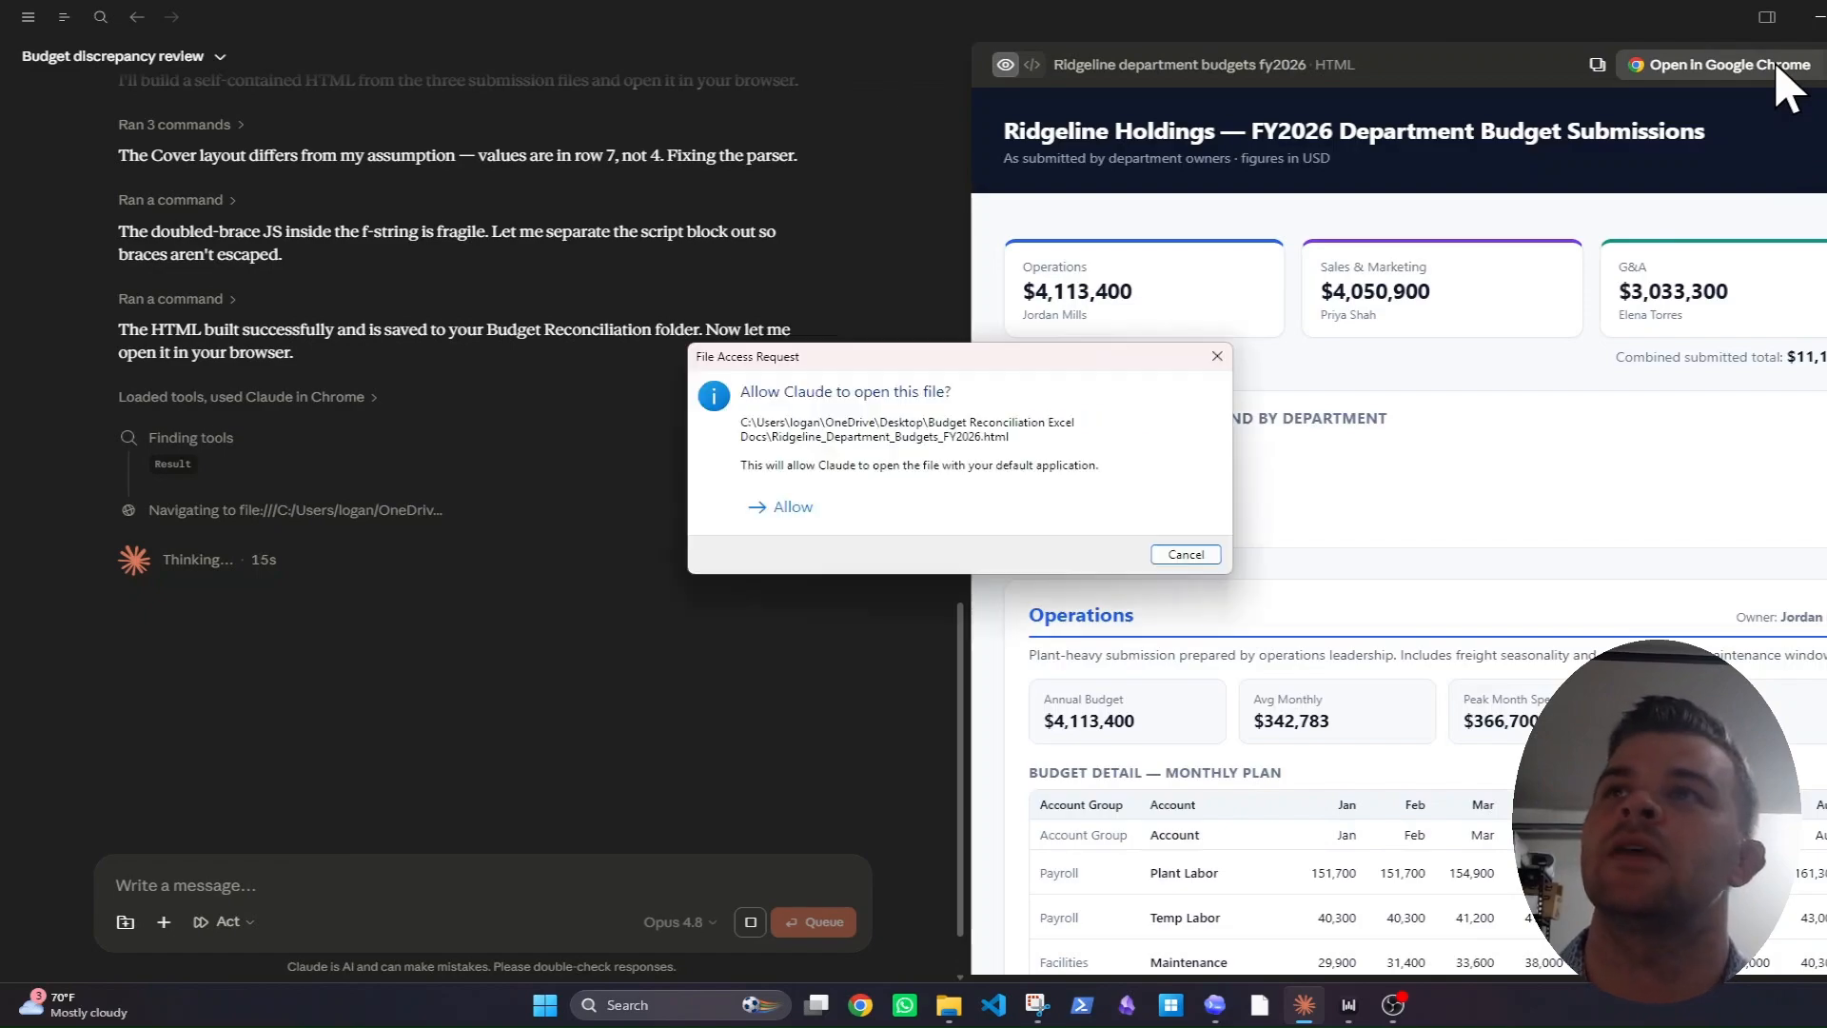
left_click(873, 511)
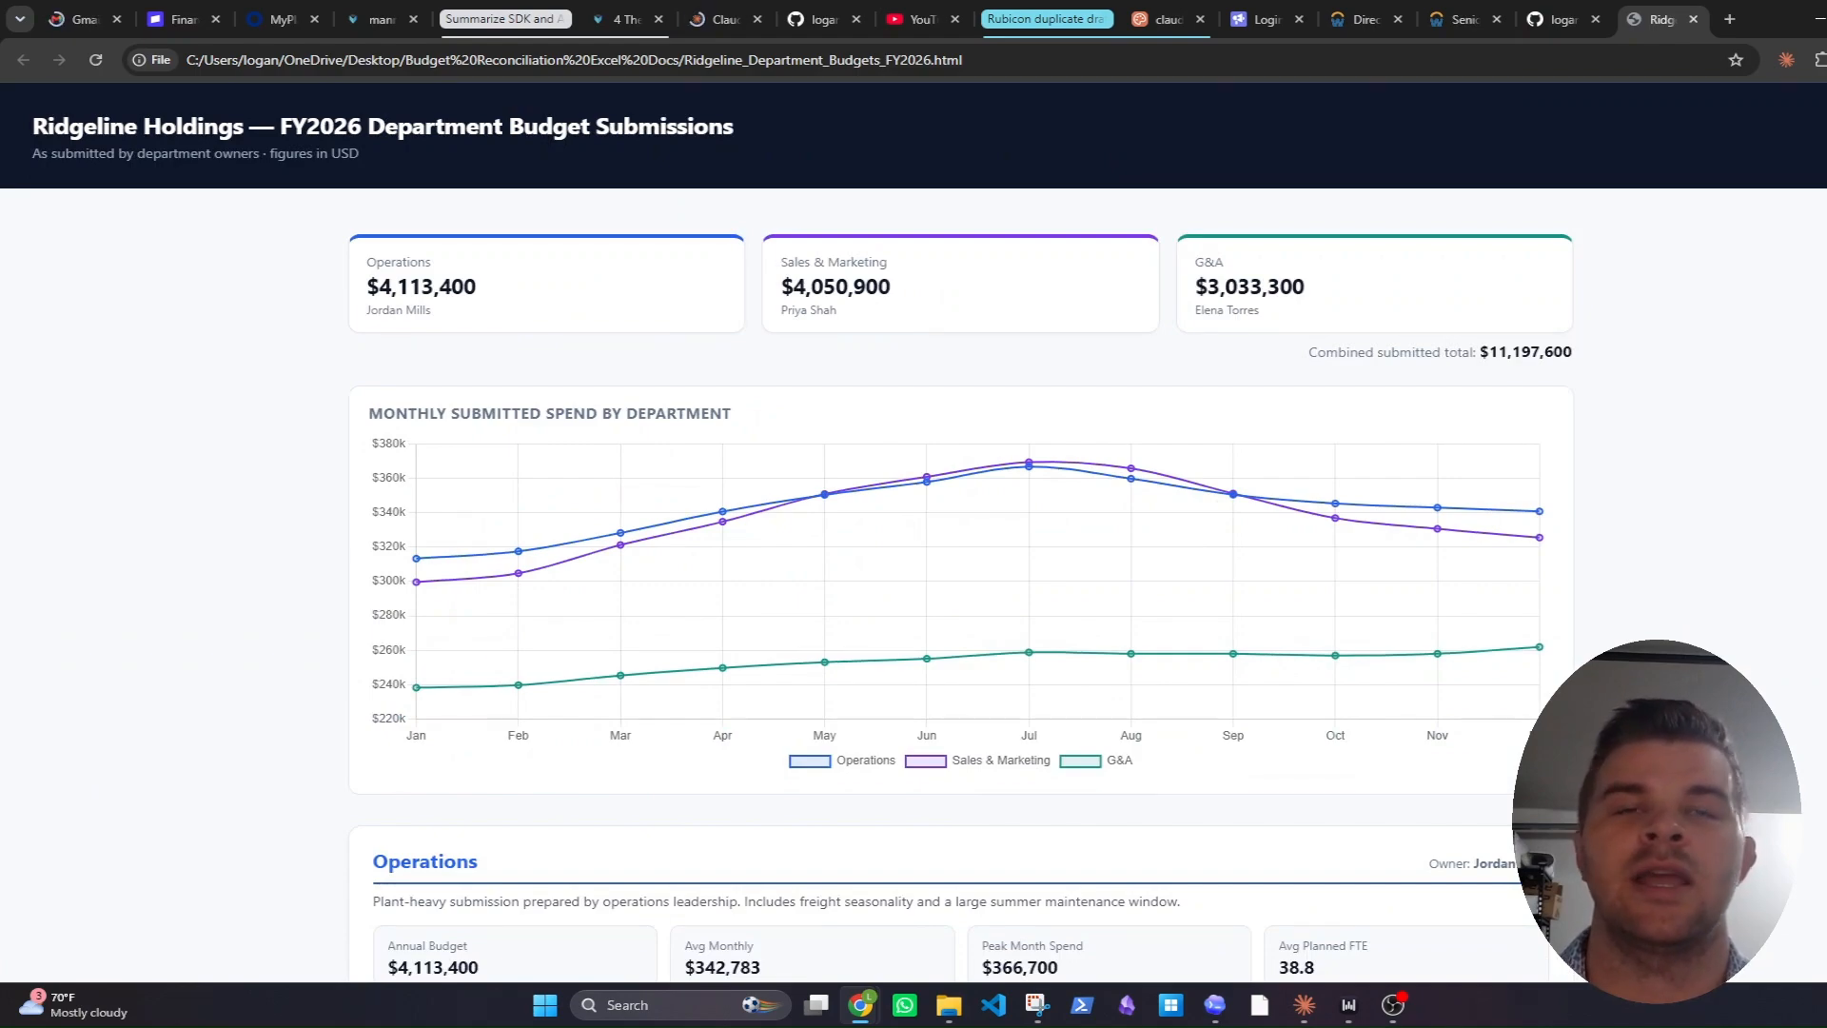
Examine the report's monthly spend chart and the Operations monthly budget plan, including its FY2026 total and Notes columns.
scroll(913, 533, "down", 1)
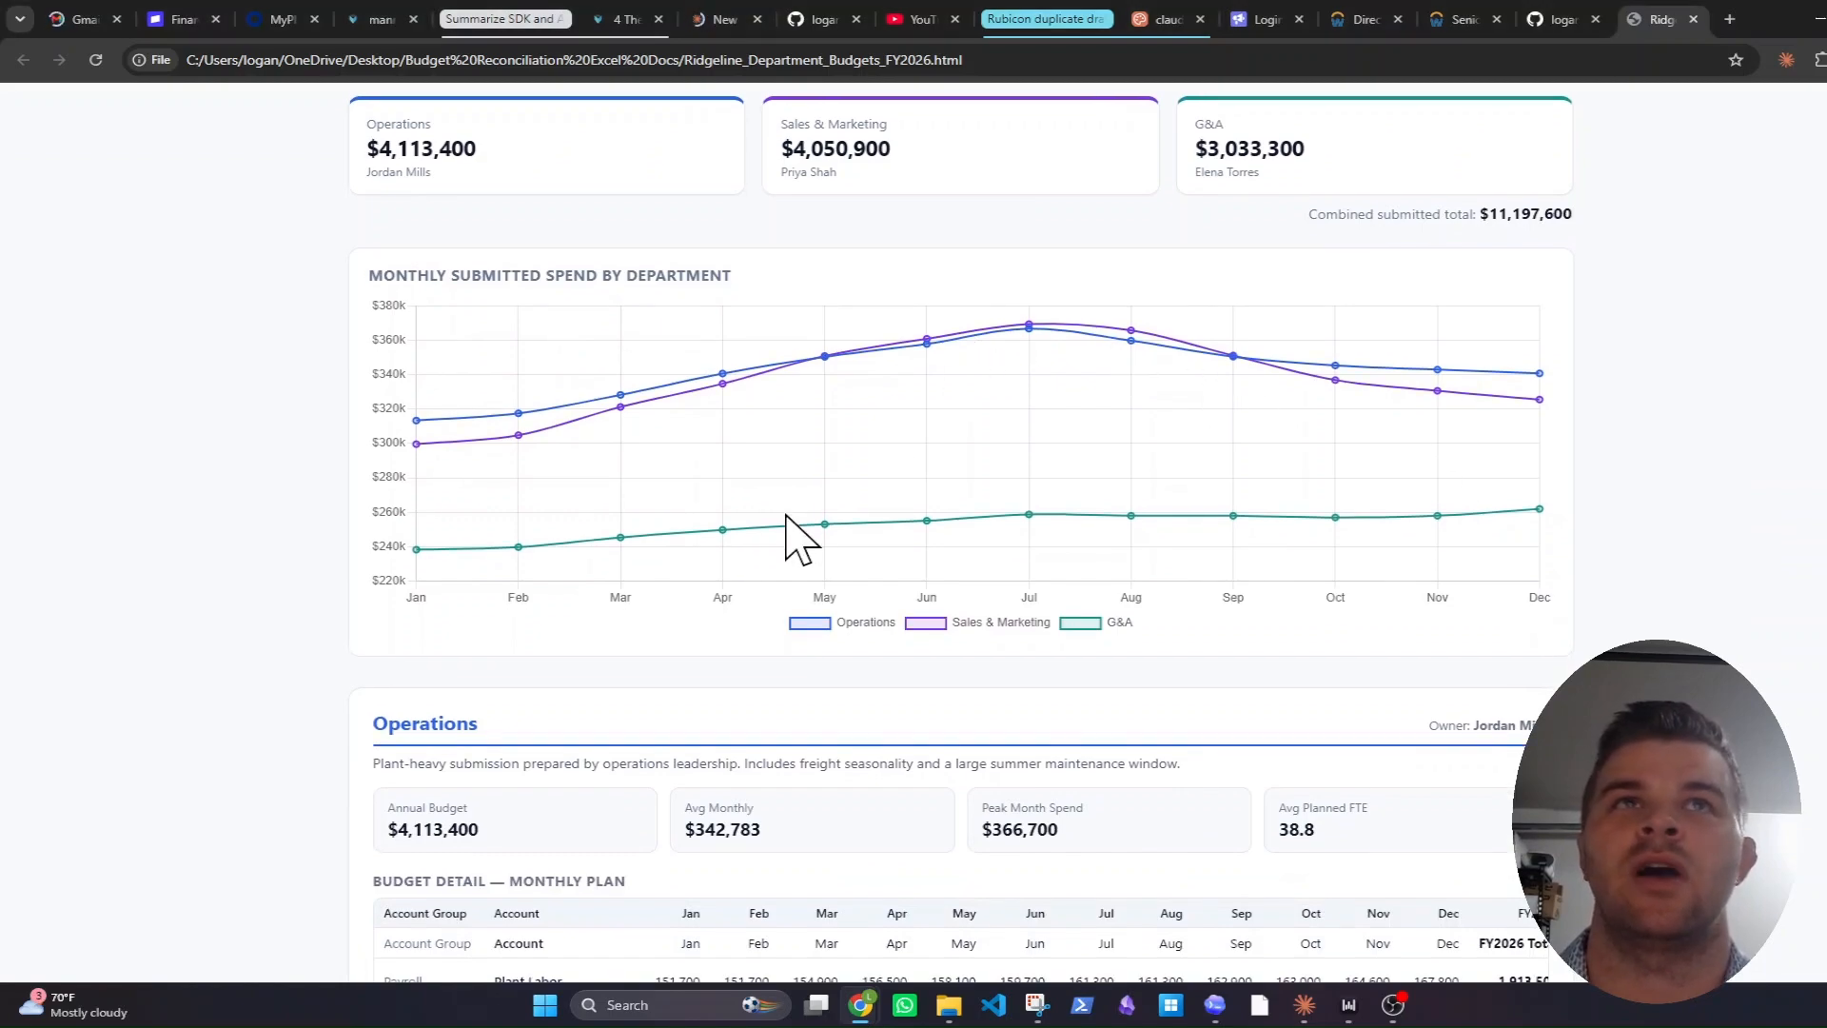
scroll(786, 516, "down", 1)
scroll(786, 523, "down", 2)
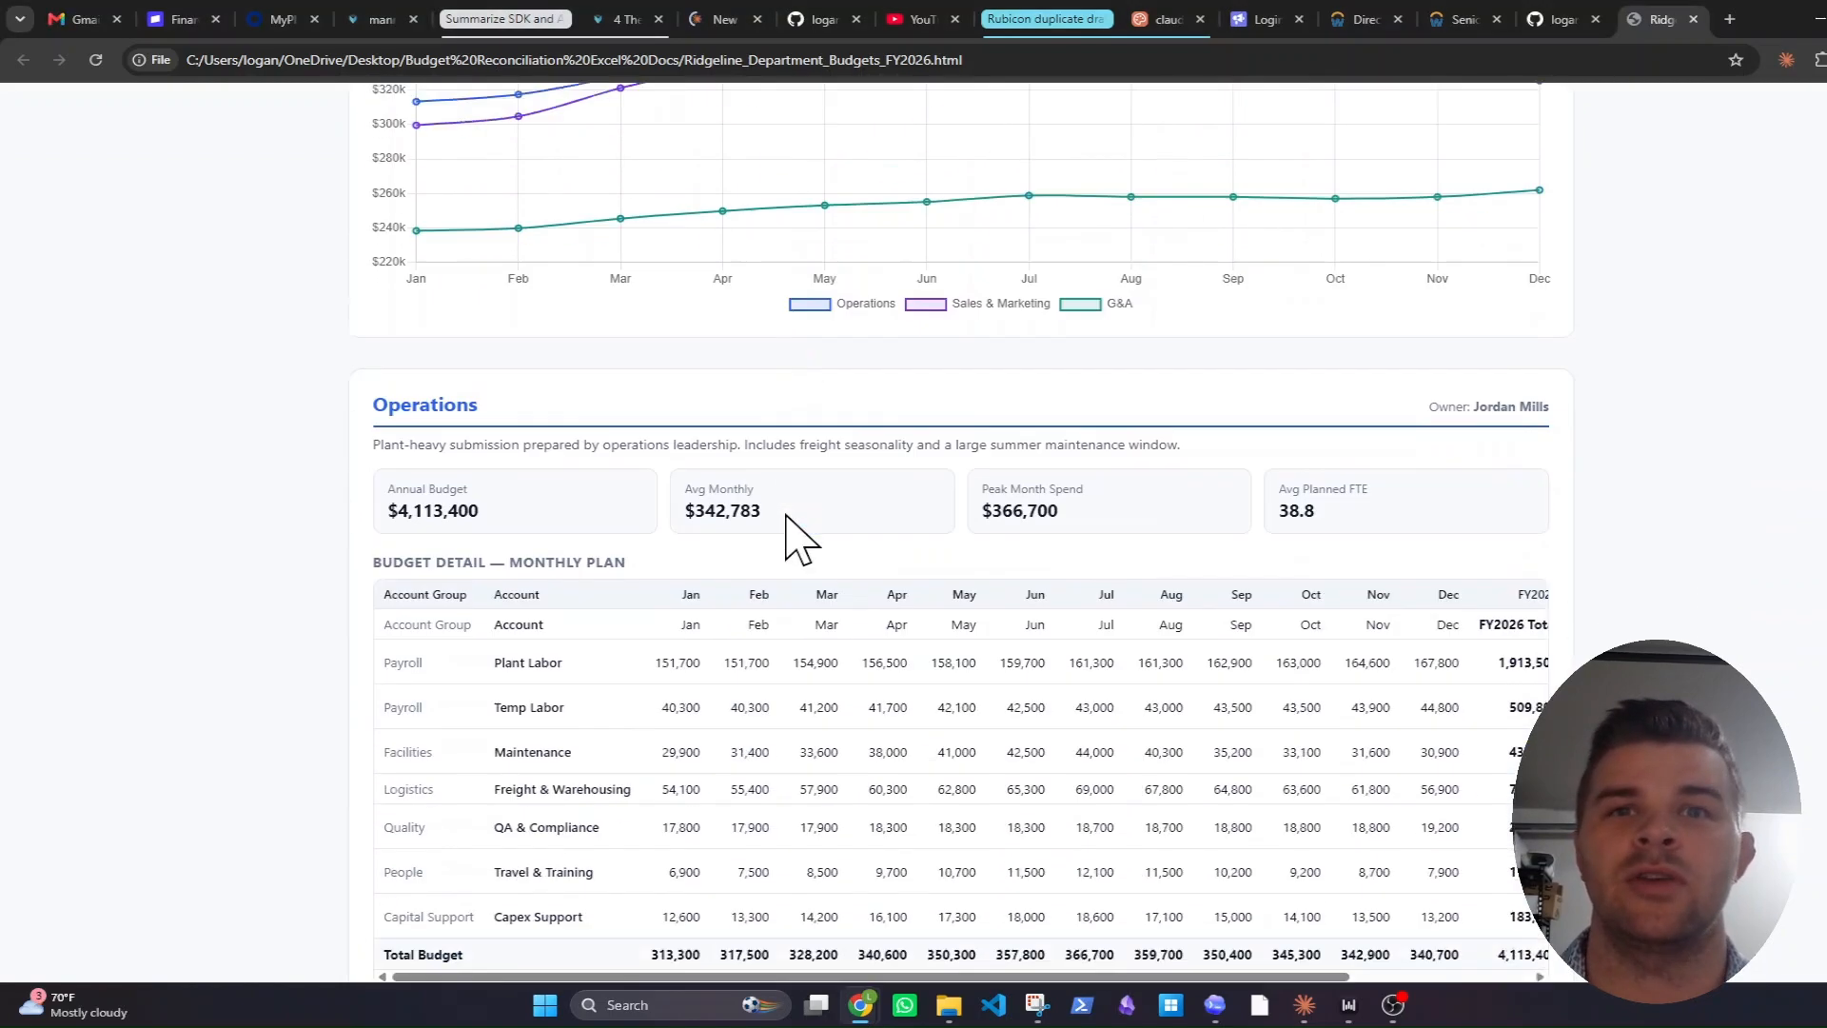
scroll(1456, 746, "down", 1)
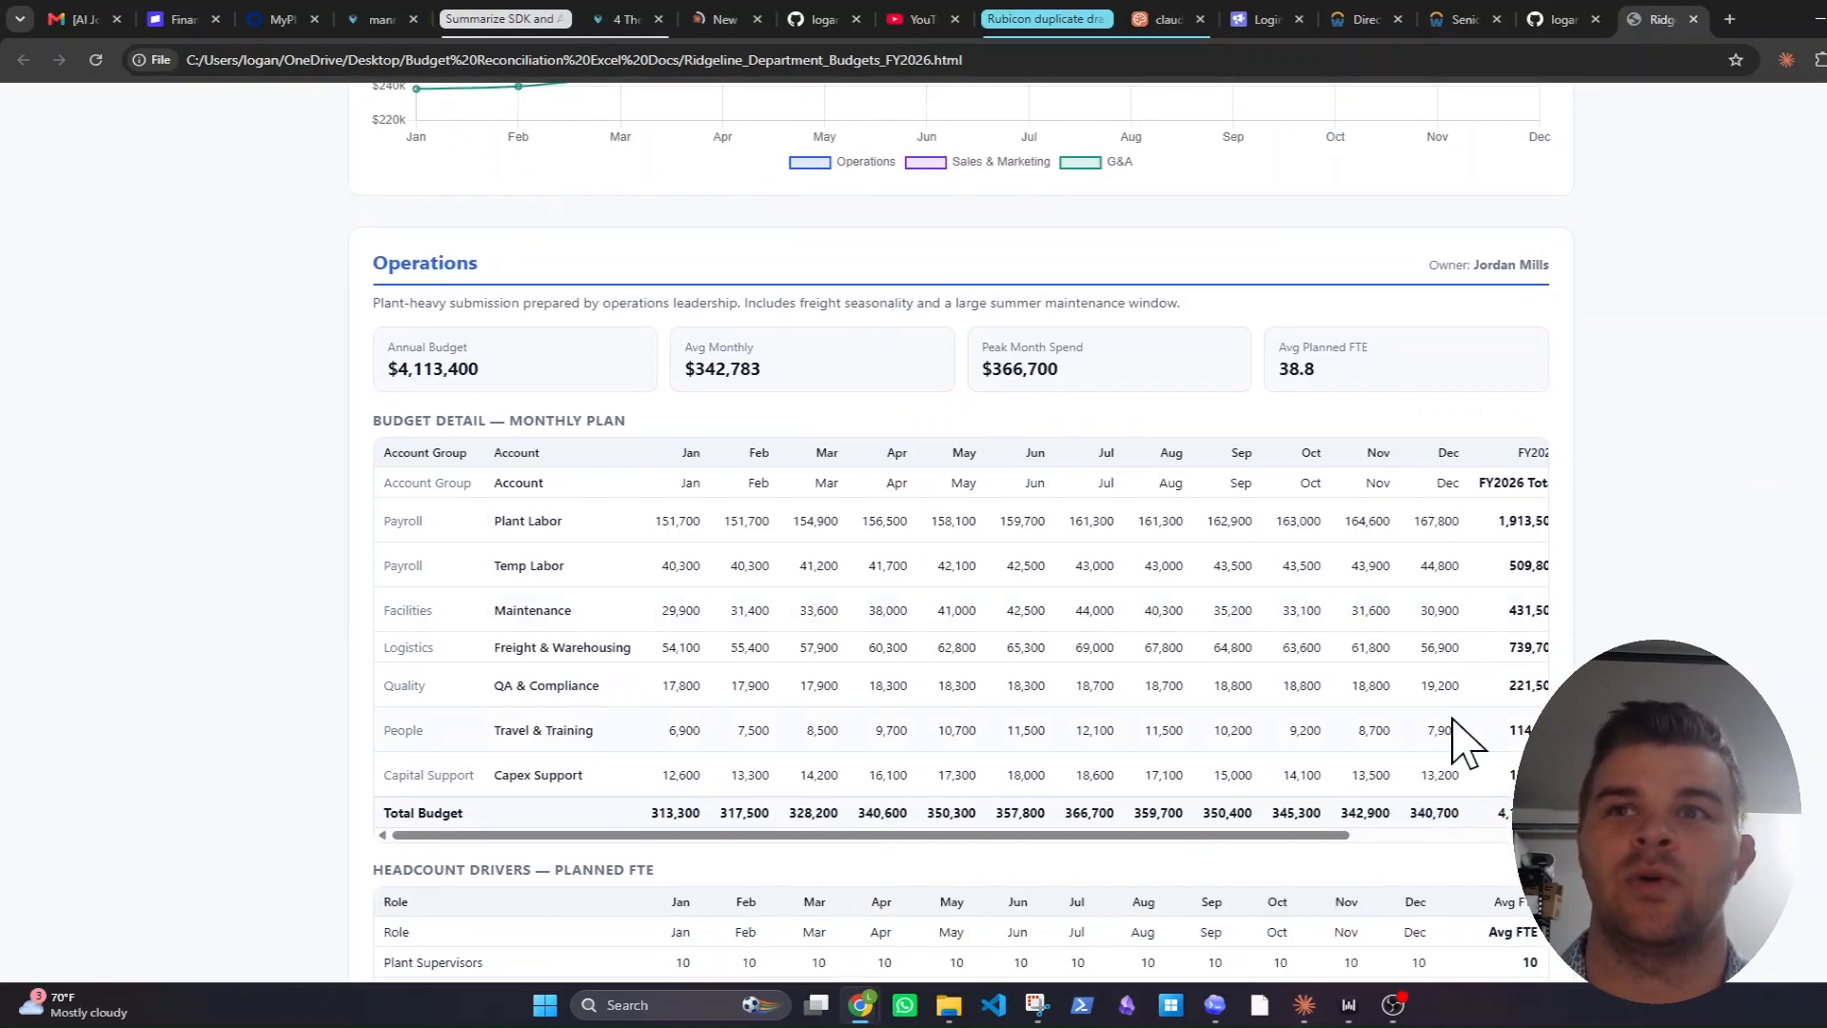
left_click_drag(1276, 834, 1494, 837)
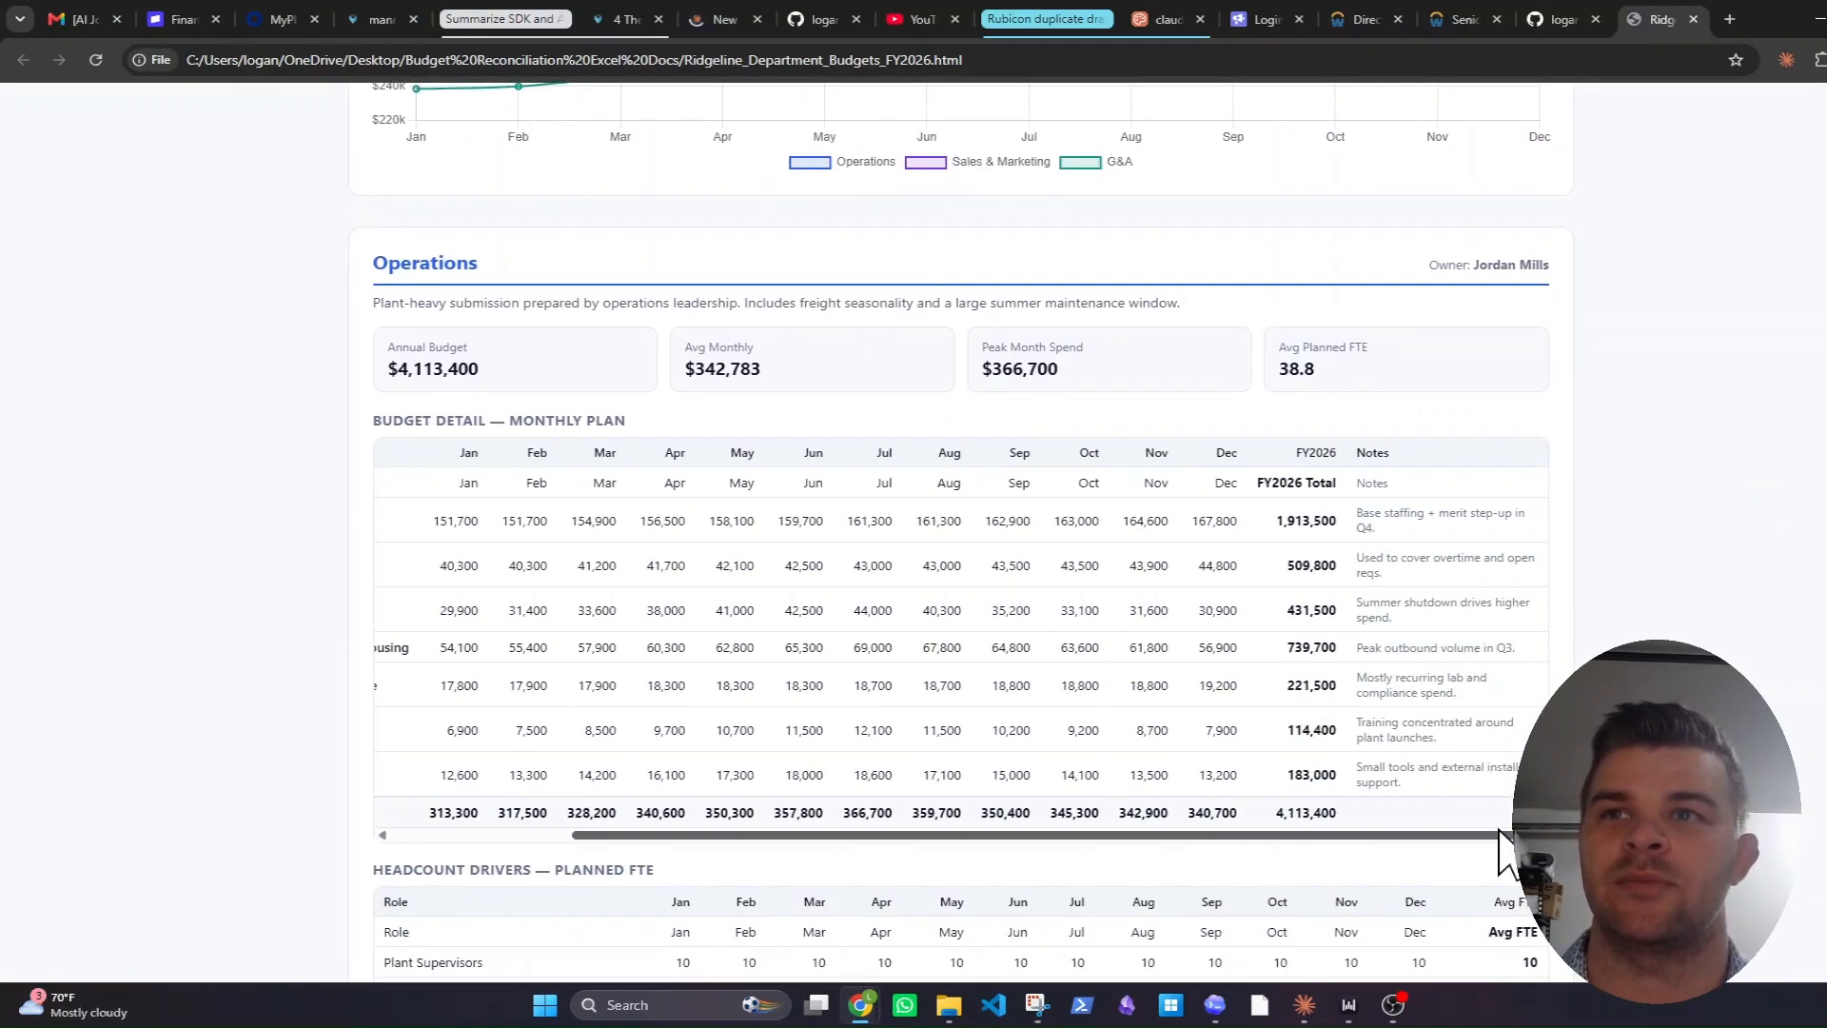
Examine the Operations headcount drivers, the Sales & Marketing section and the G&A section, including the G&A budget plan's Notes column.
scroll(1418, 856, "down", 2)
scroll(1415, 839, "down", 5)
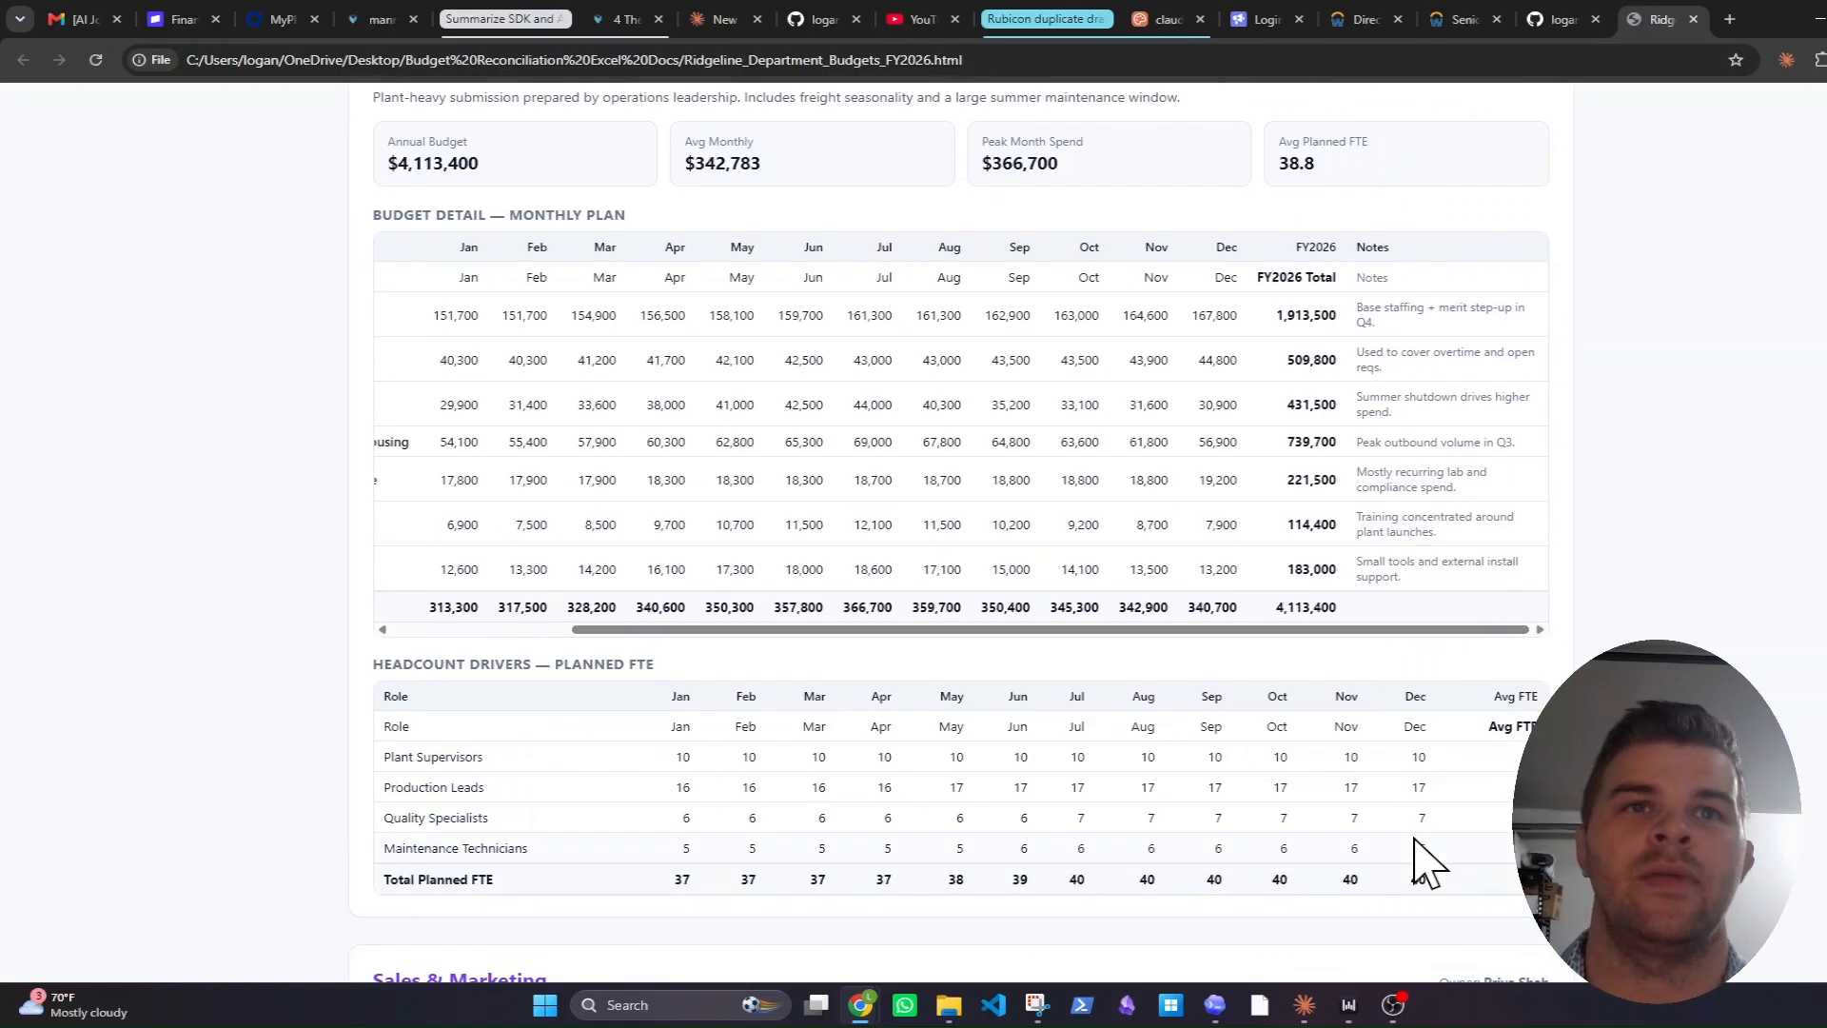
scroll(1425, 859, "down", 9)
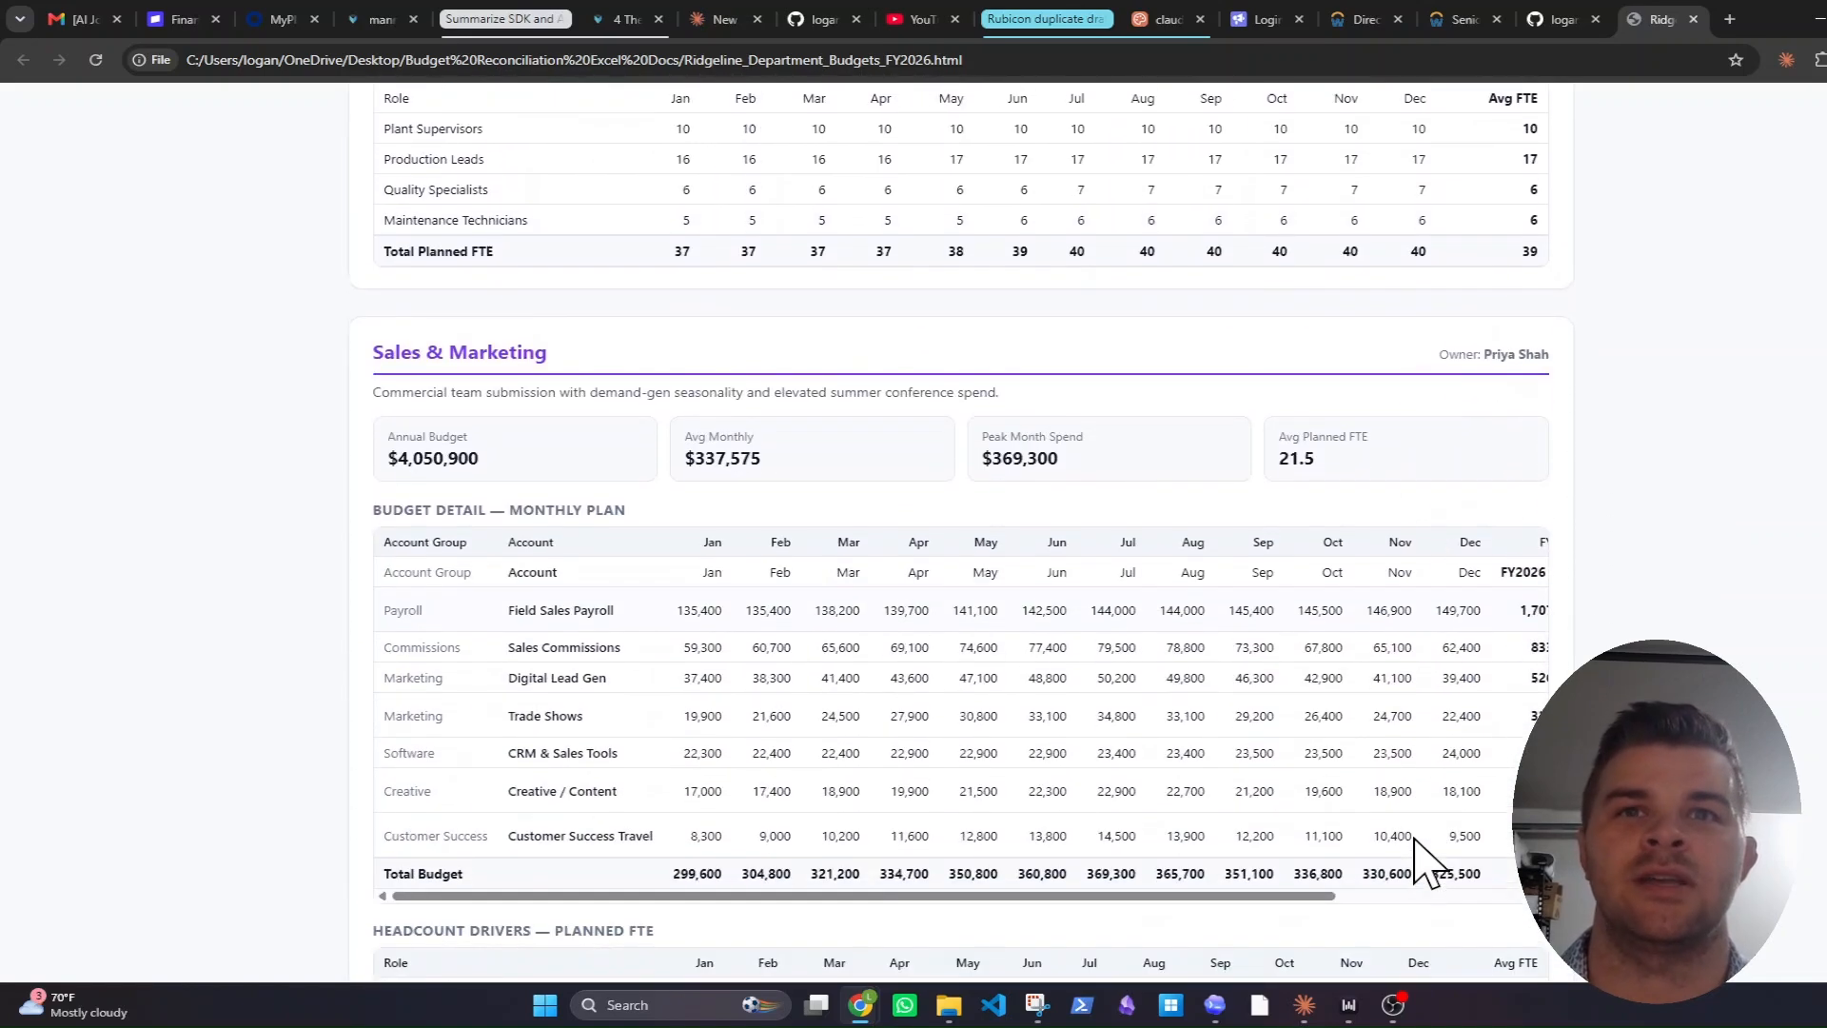
scroll(1422, 861, "down", 6)
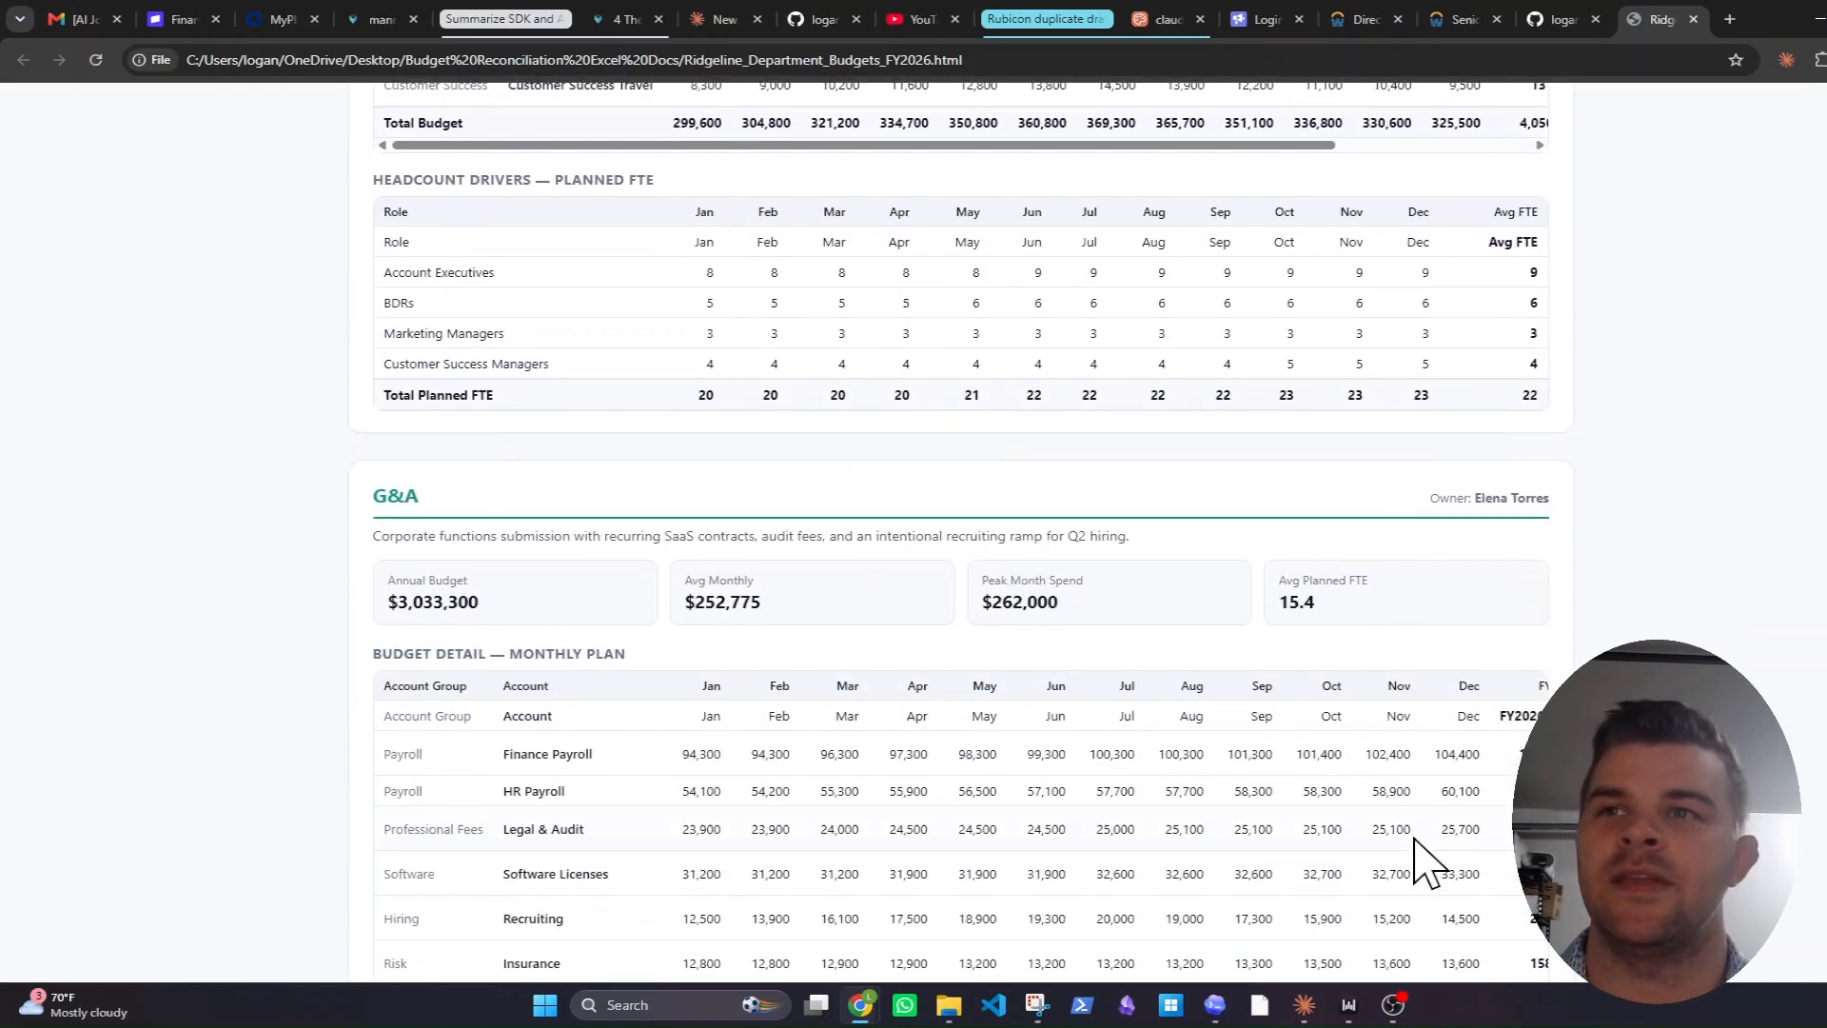
left_click_drag(1266, 713, 1470, 715)
scroll(961, 533, "down", 2)
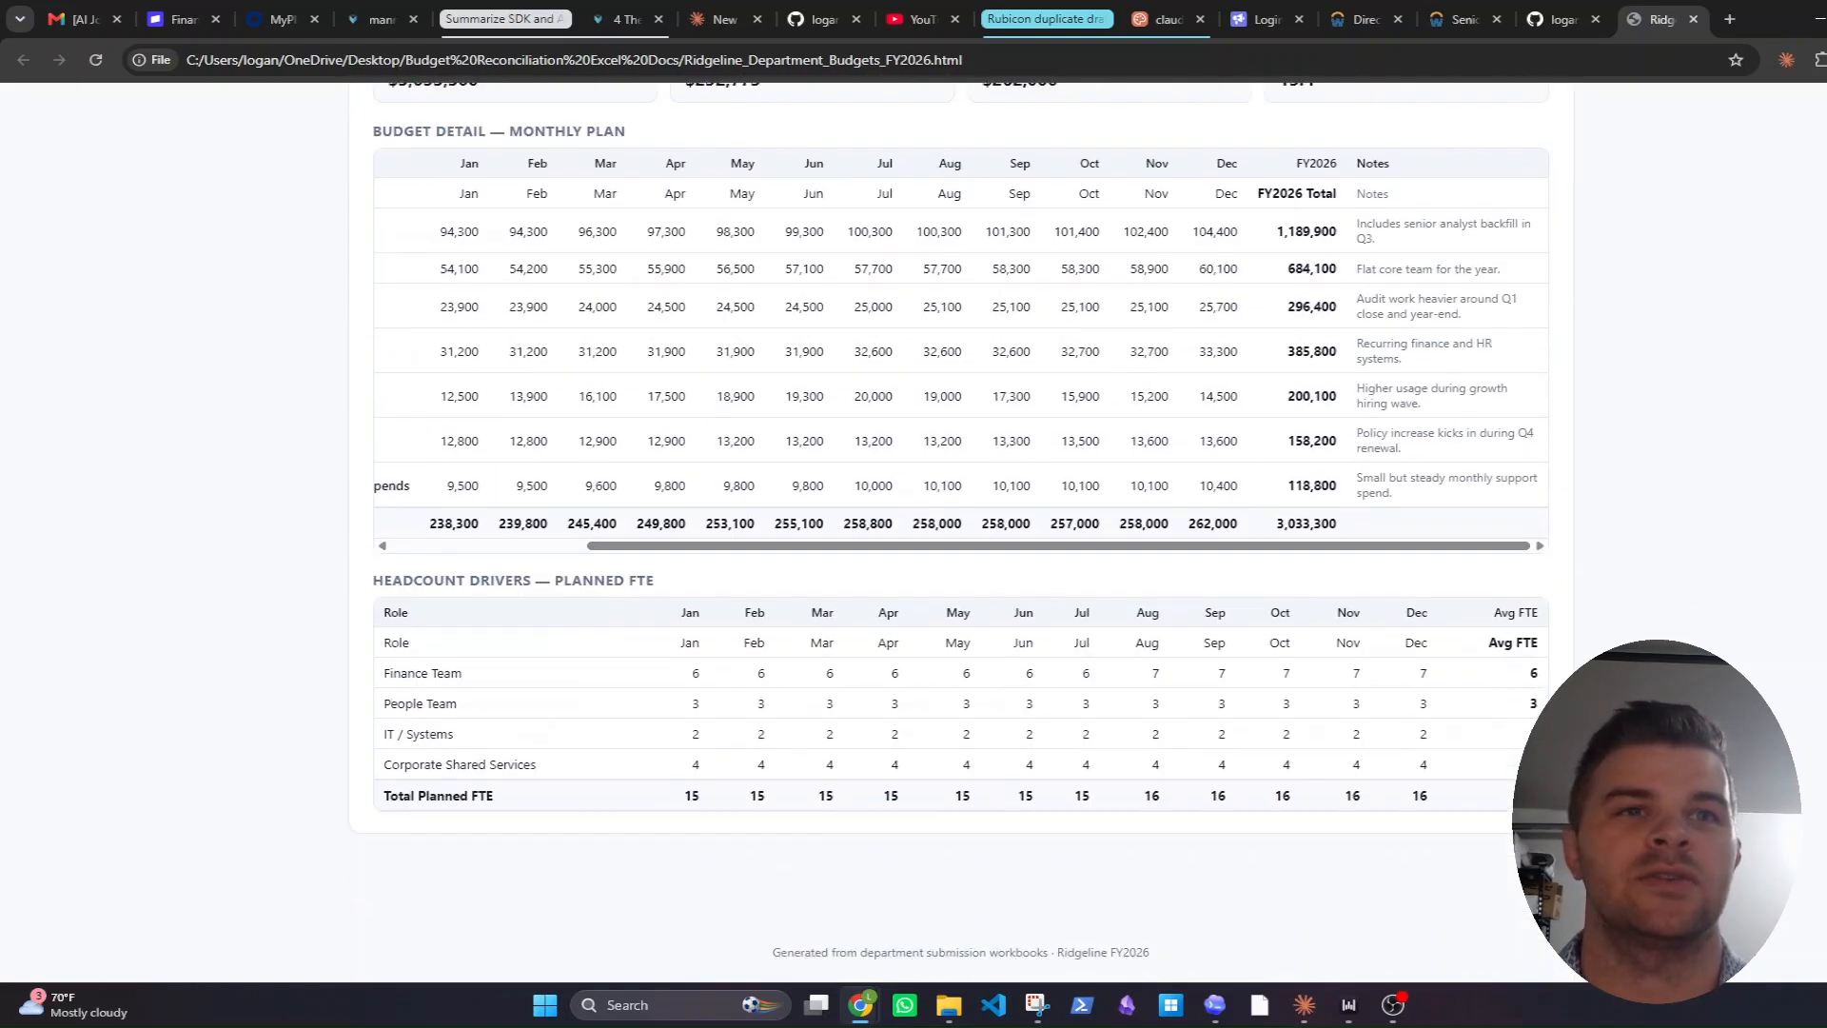
Review the department sections in reverse order, back to the report's department totals and monthly spend chart.
scroll(961, 533, "up", 10)
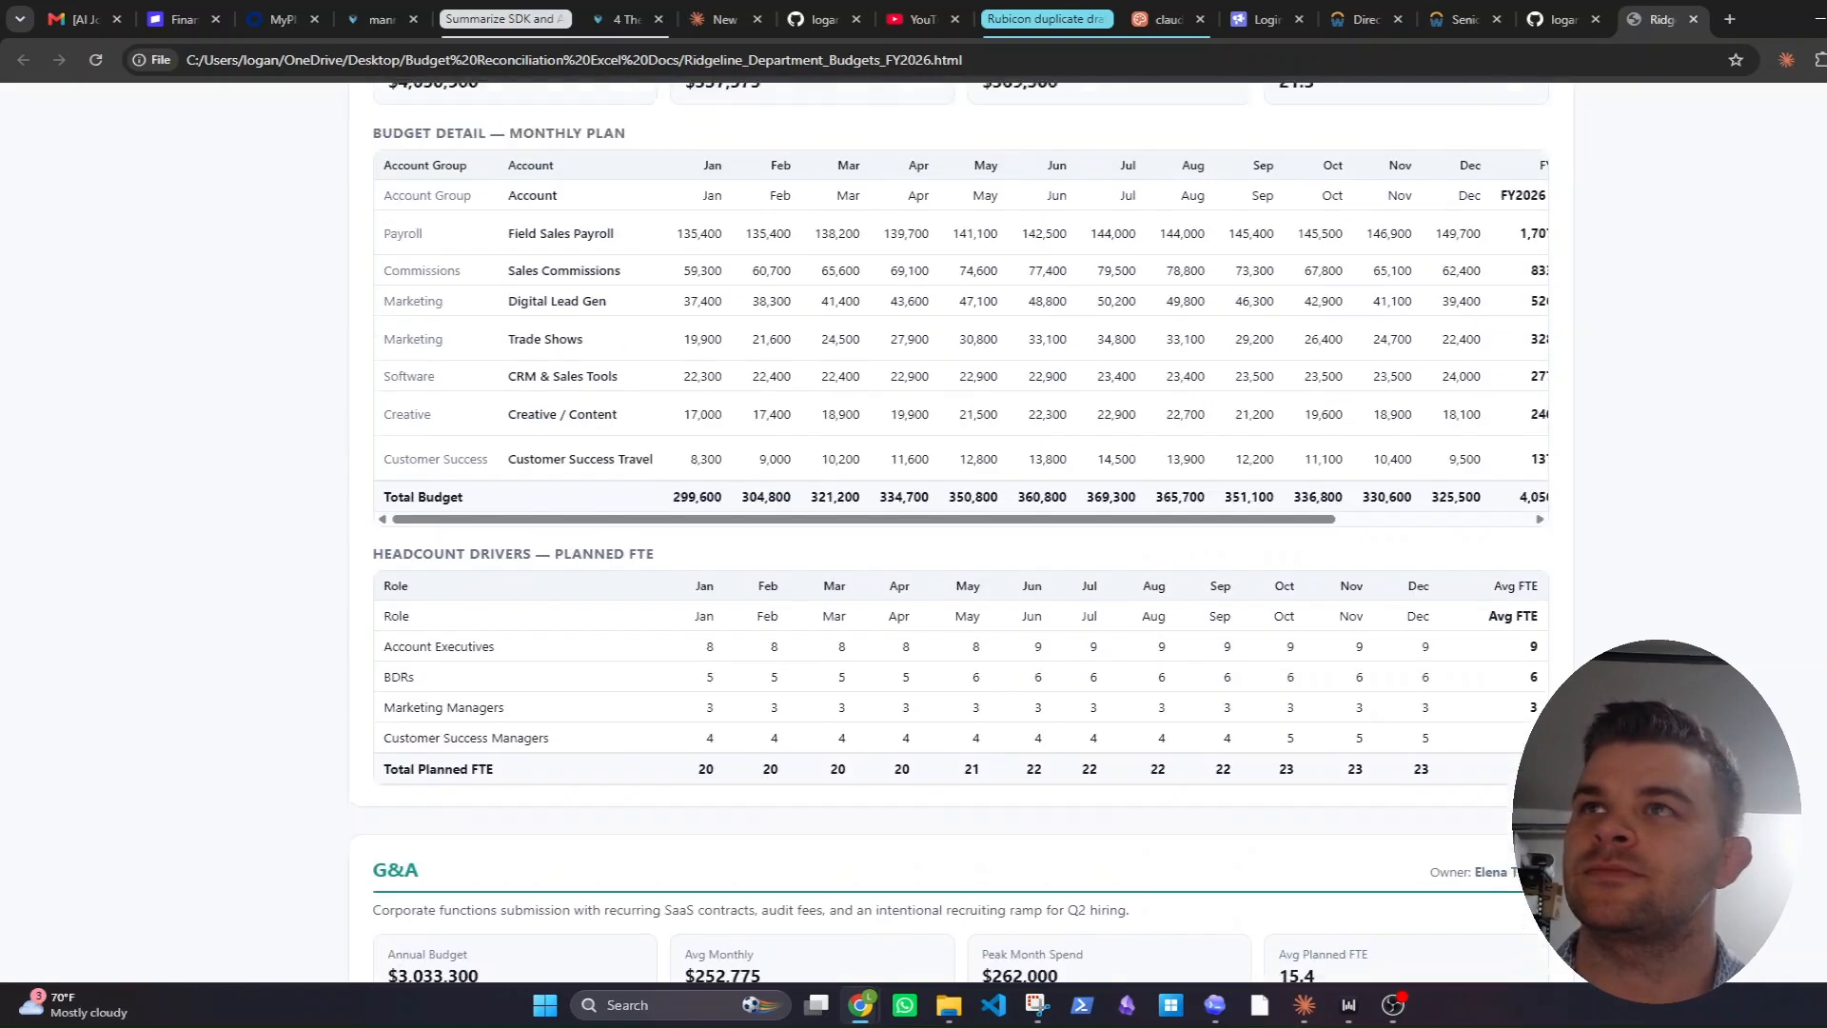
scroll(1630, 441, "up", 6)
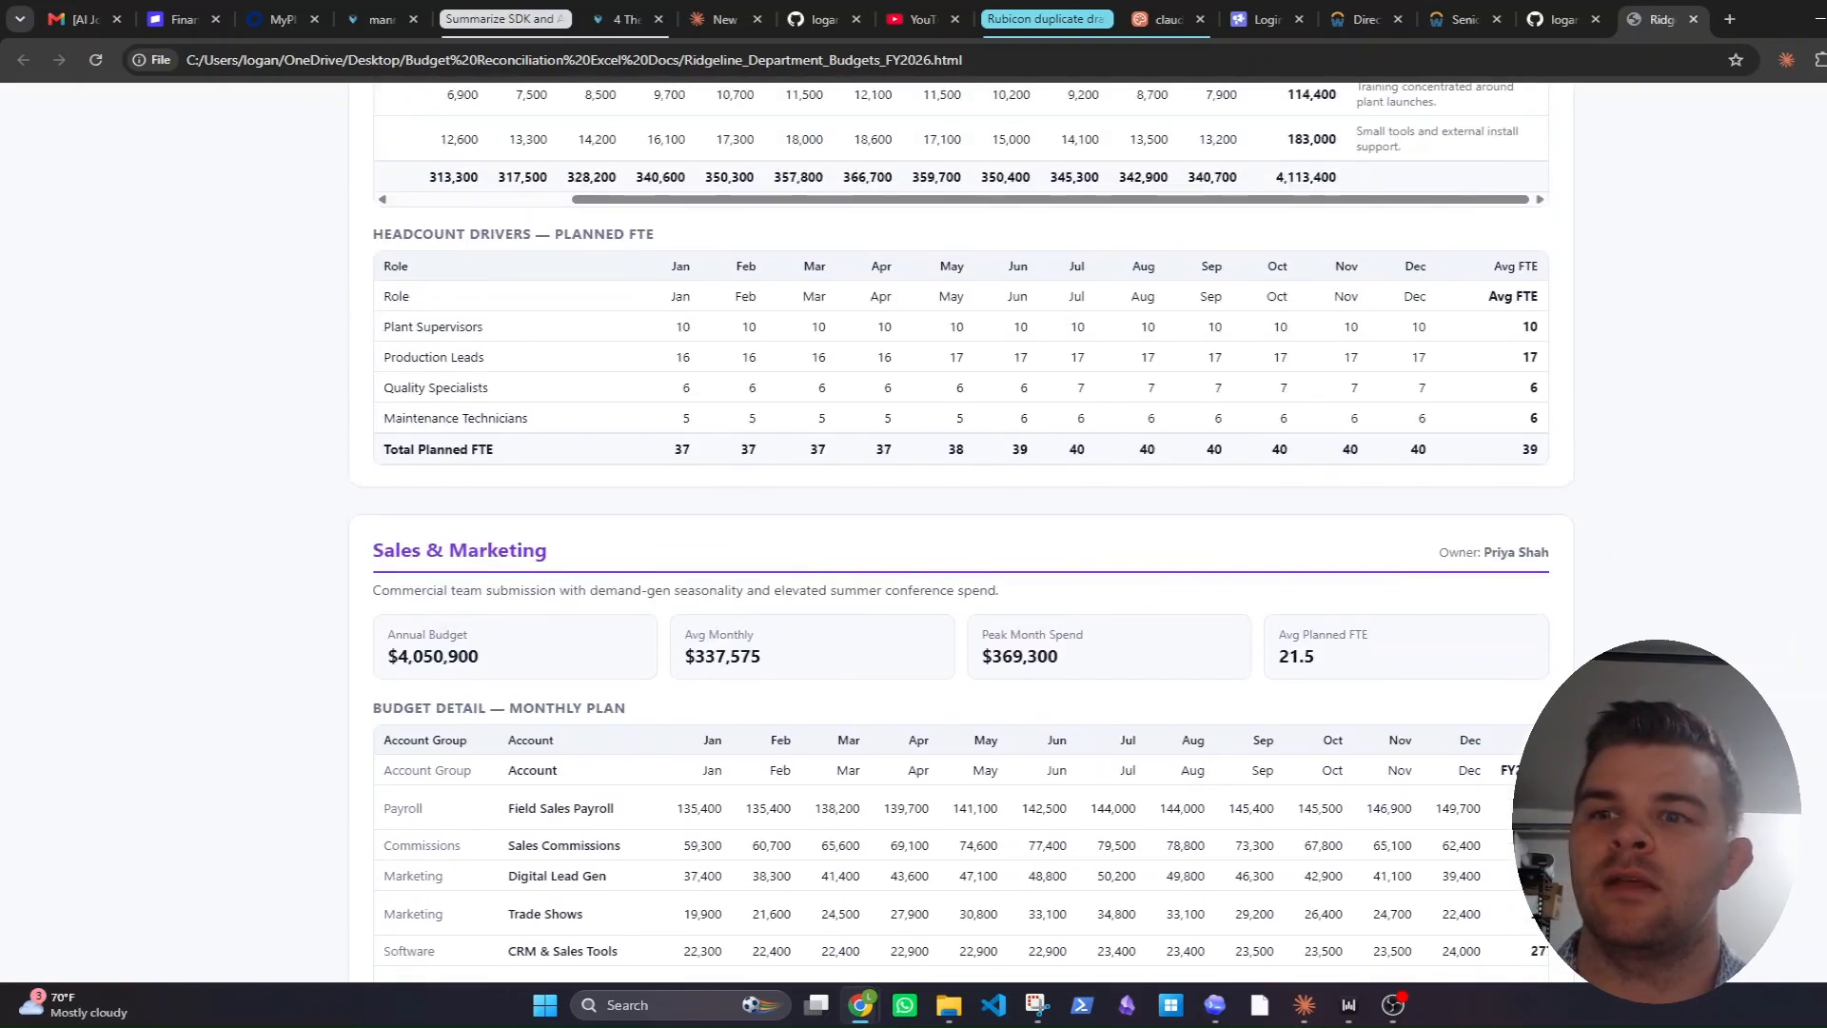
scroll(961, 533, "up", 14)
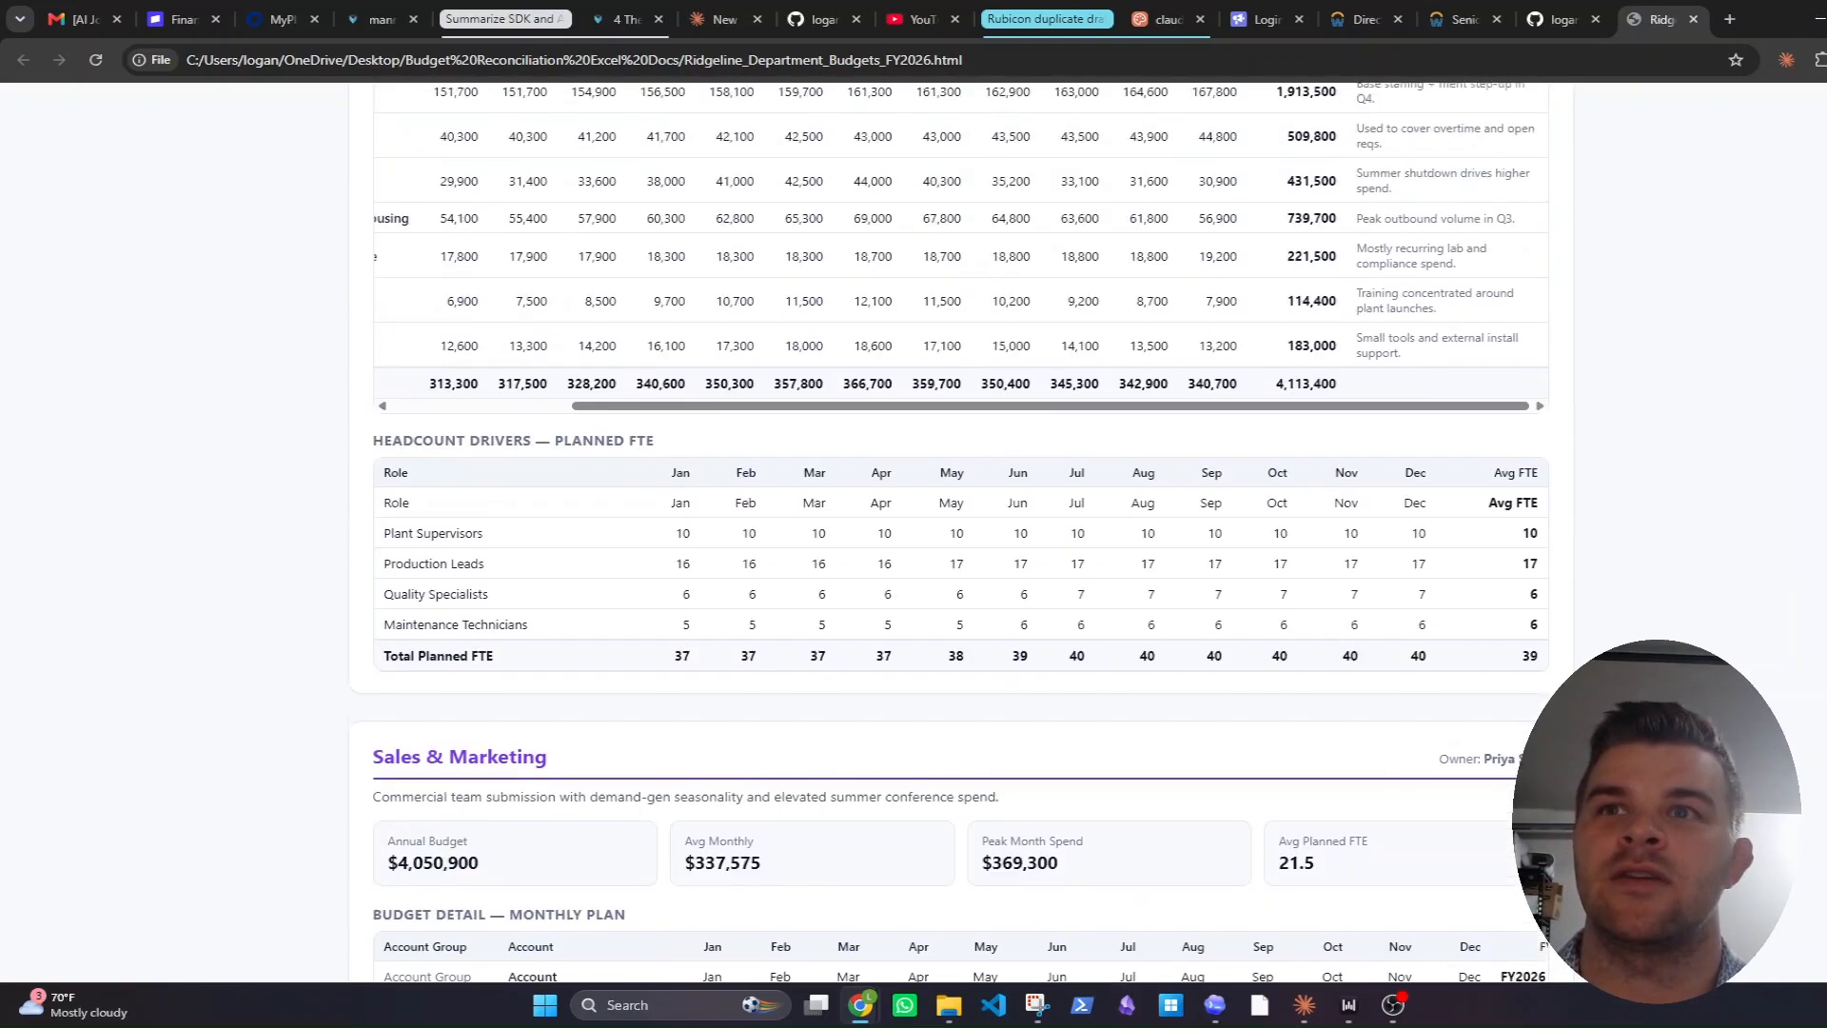
scroll(961, 533, "up", 1)
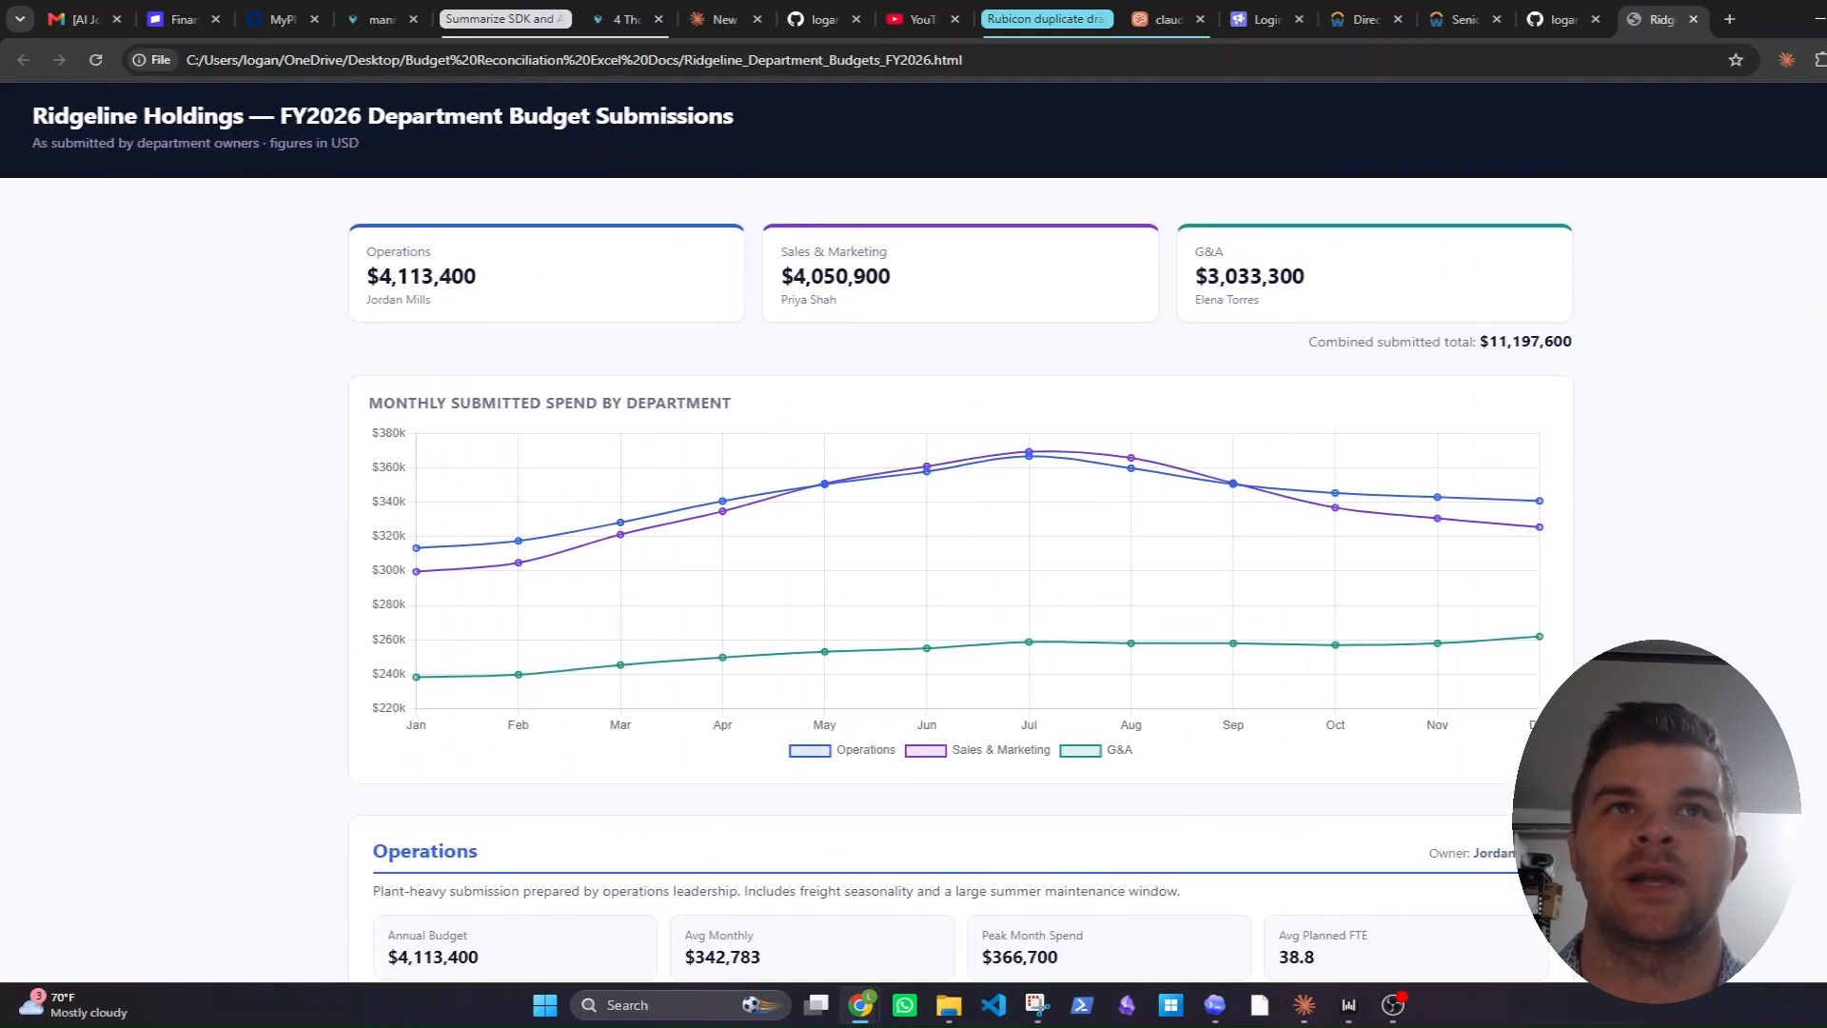